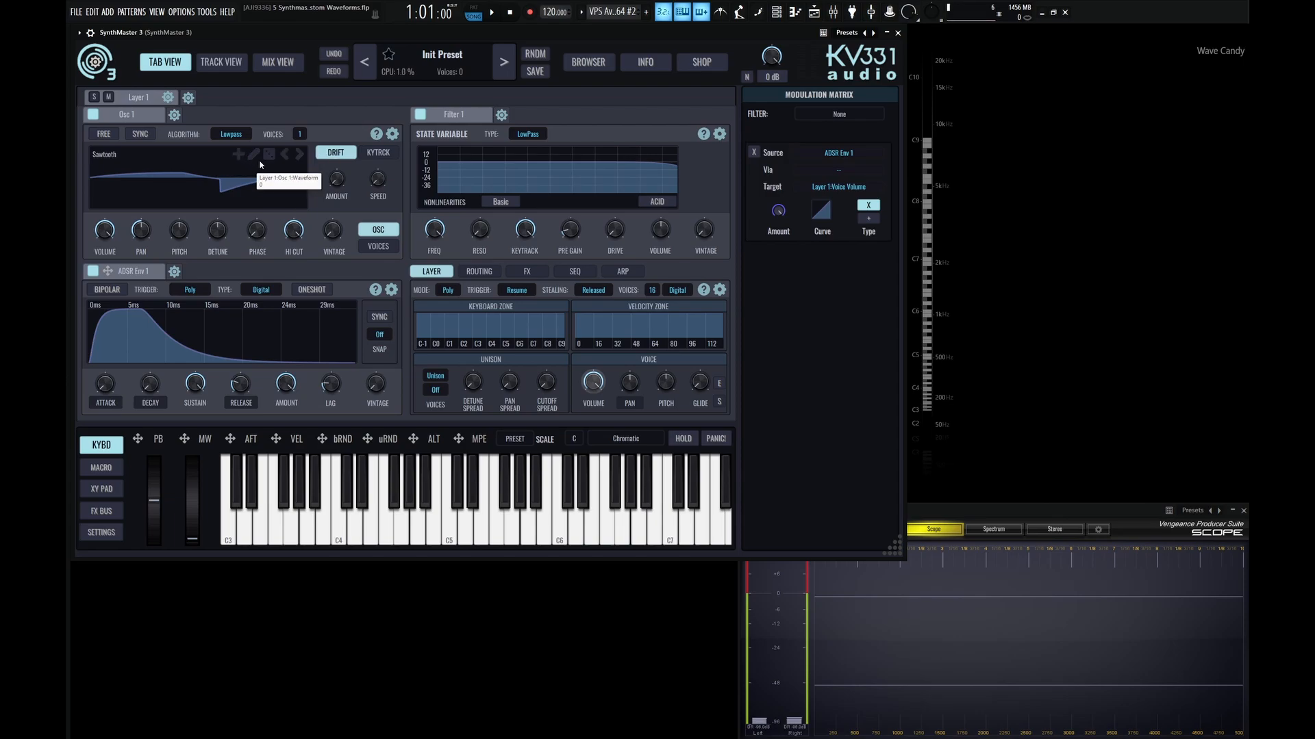
Open Osc 1's waveform for editing and load the factory Basic Sine waveform.
left_click(254, 154)
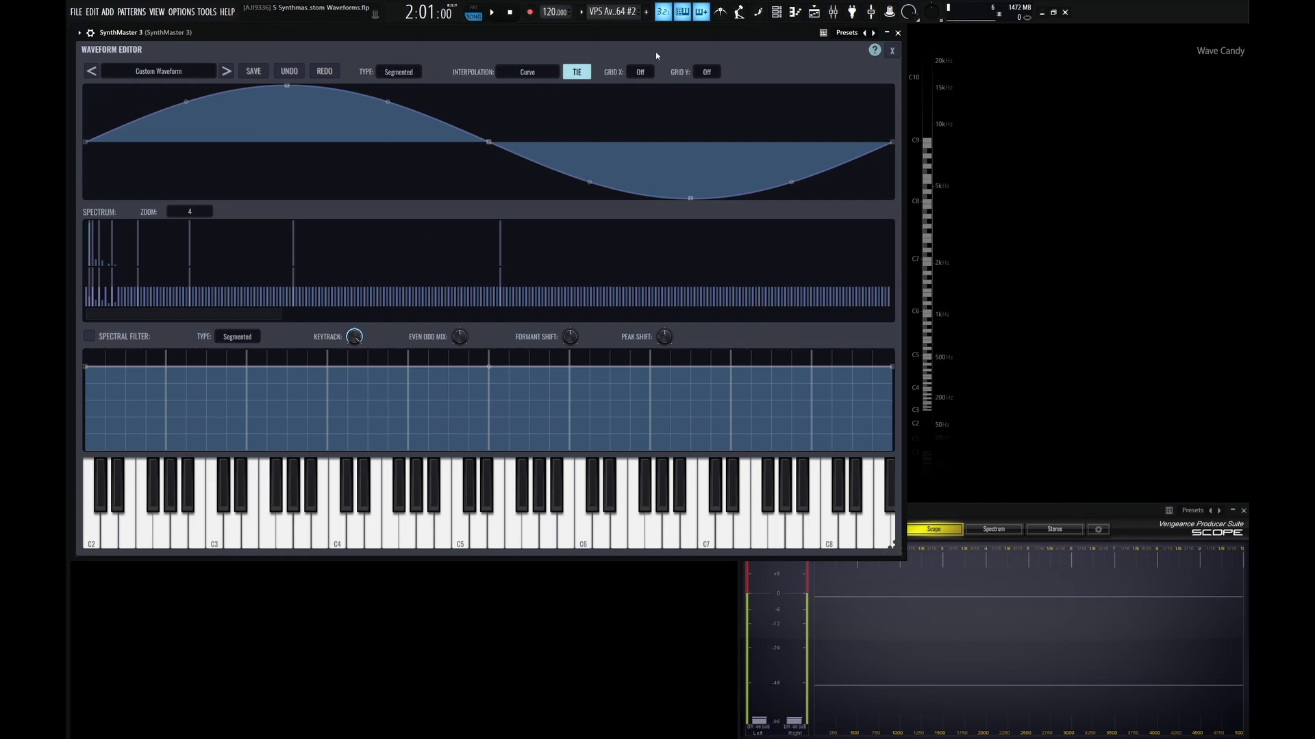
left_click(159, 71)
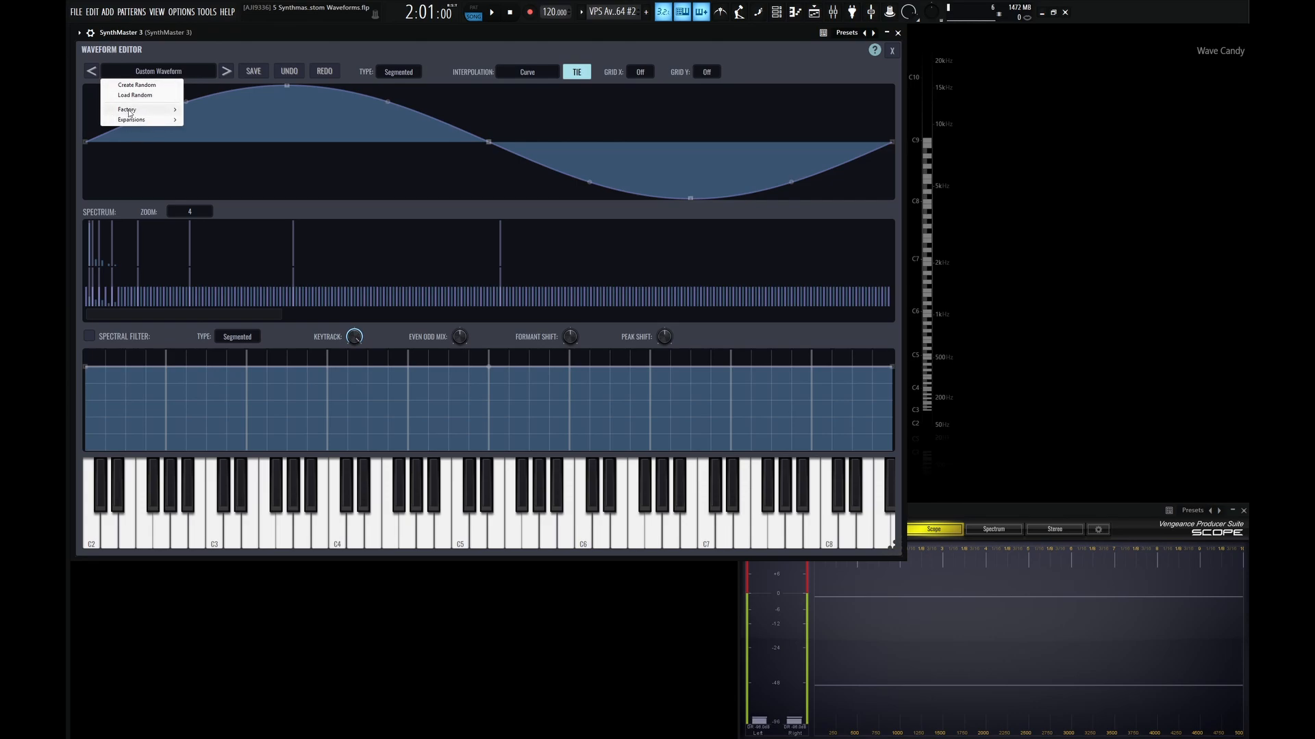
mouse_move(129, 110)
mouse_move(216, 115)
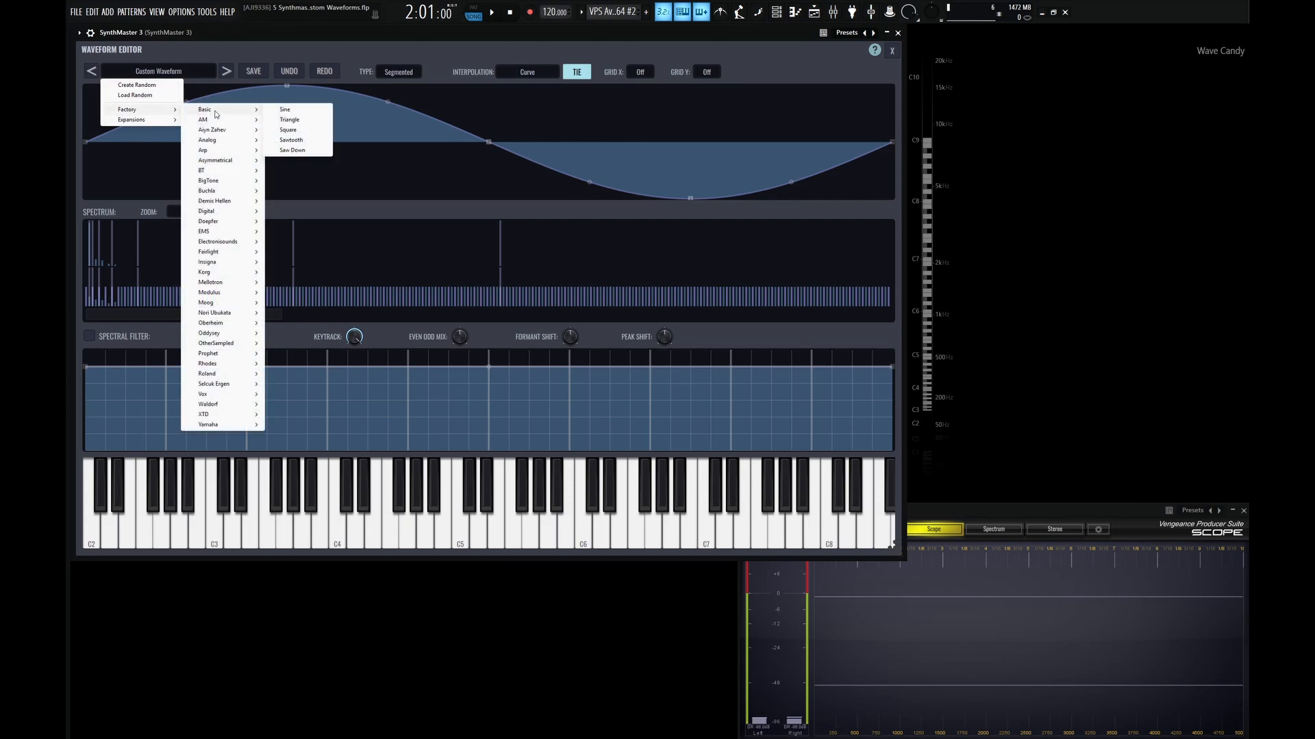
left_click(288, 111)
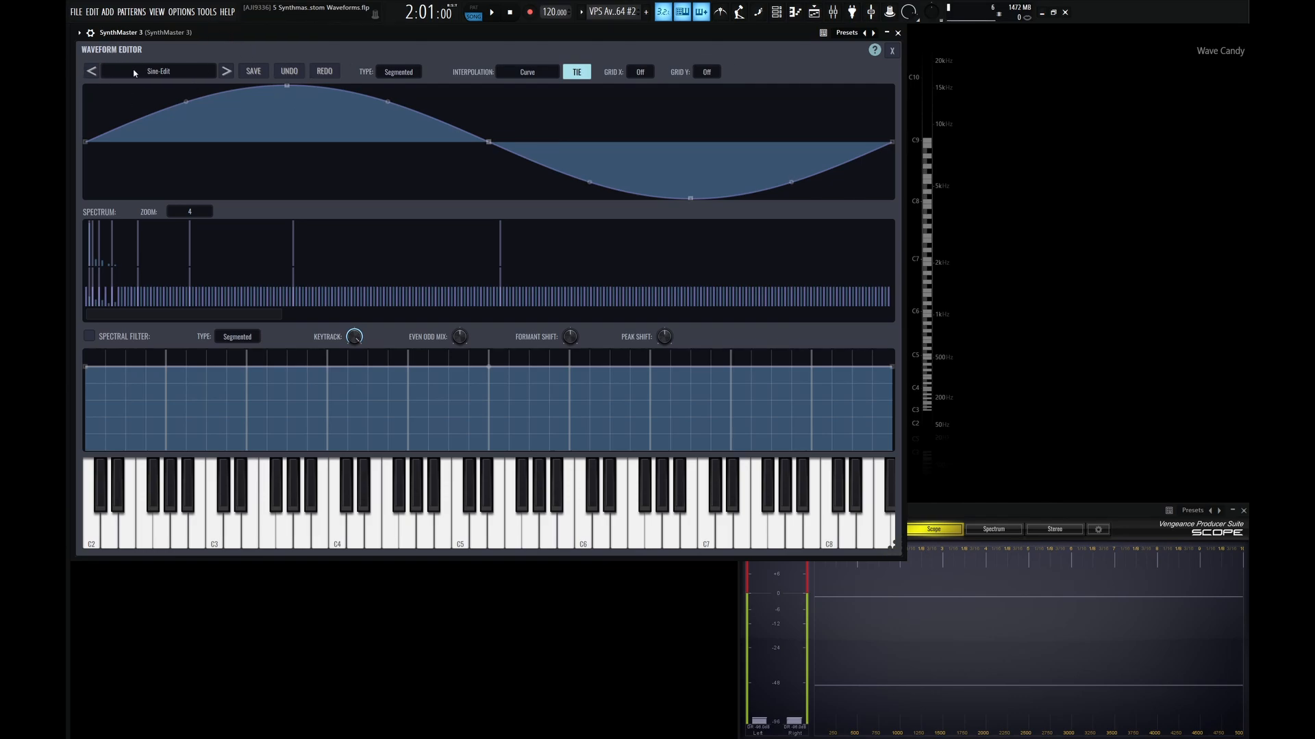
Browse forward through the factory Basic waveforms to Sawtooth and return to Triangle.
left_click(226, 71)
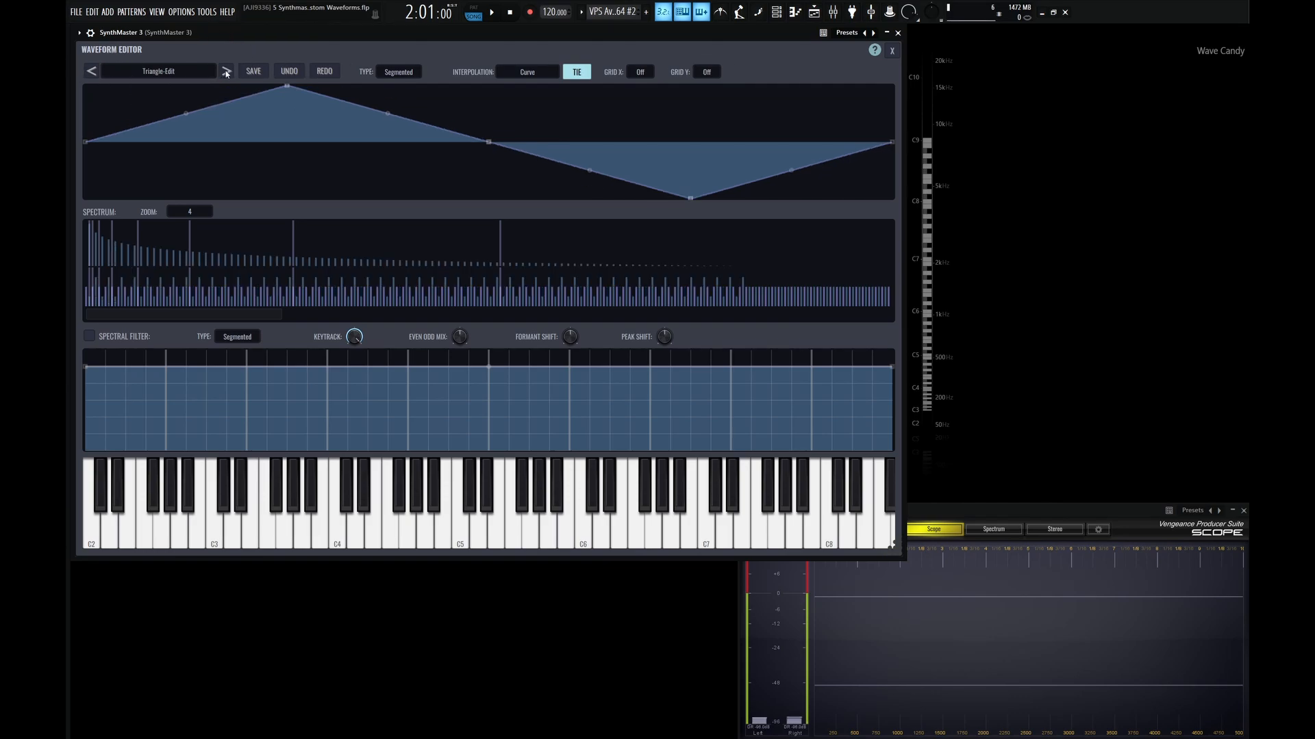
left_click(226, 71)
left_click(225, 72)
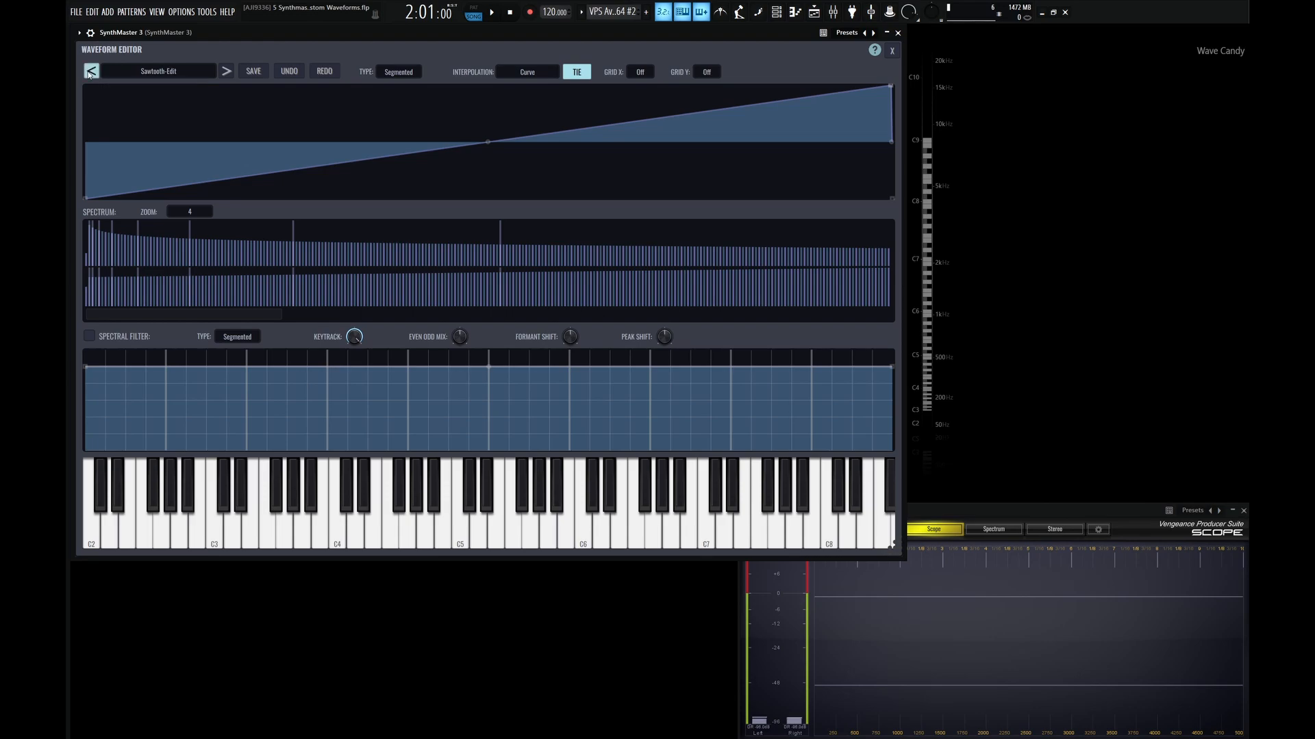
left_click(91, 71)
left_click(91, 72)
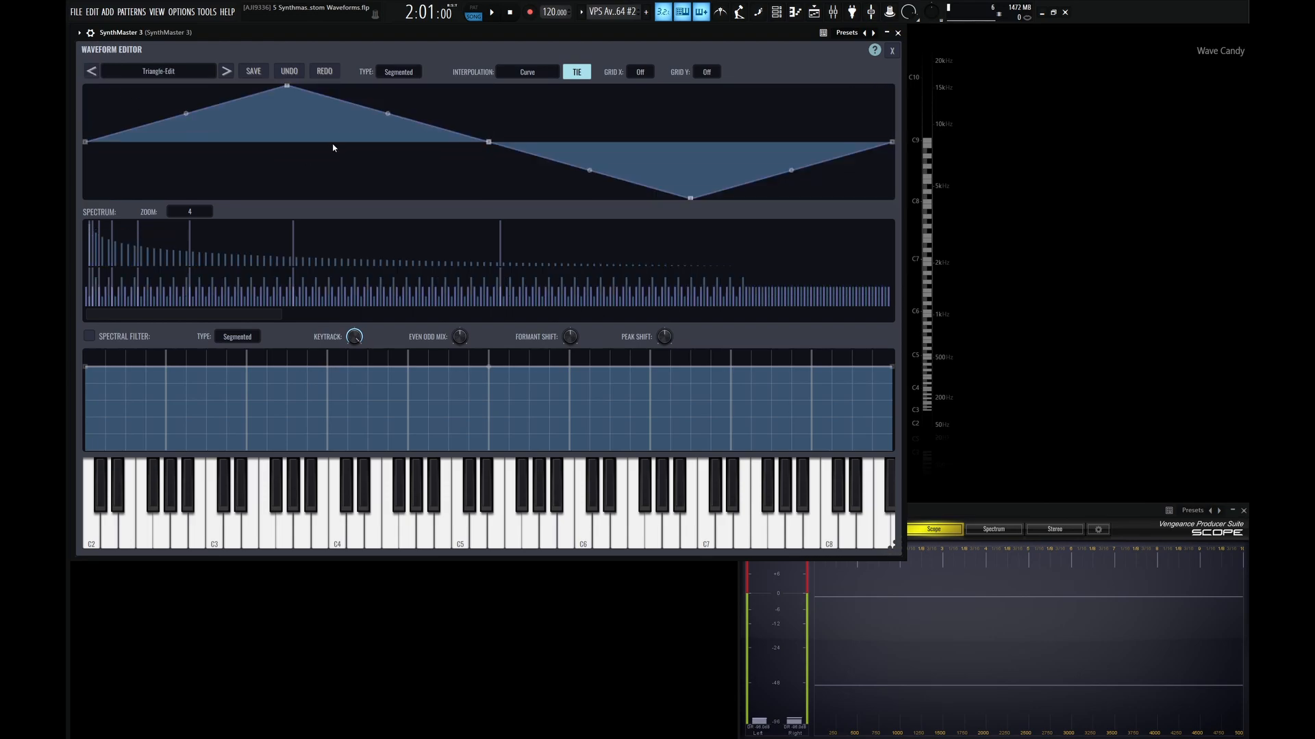
Look at the waveform's save options and the available bit depths for WAV export.
left_click(287, 71)
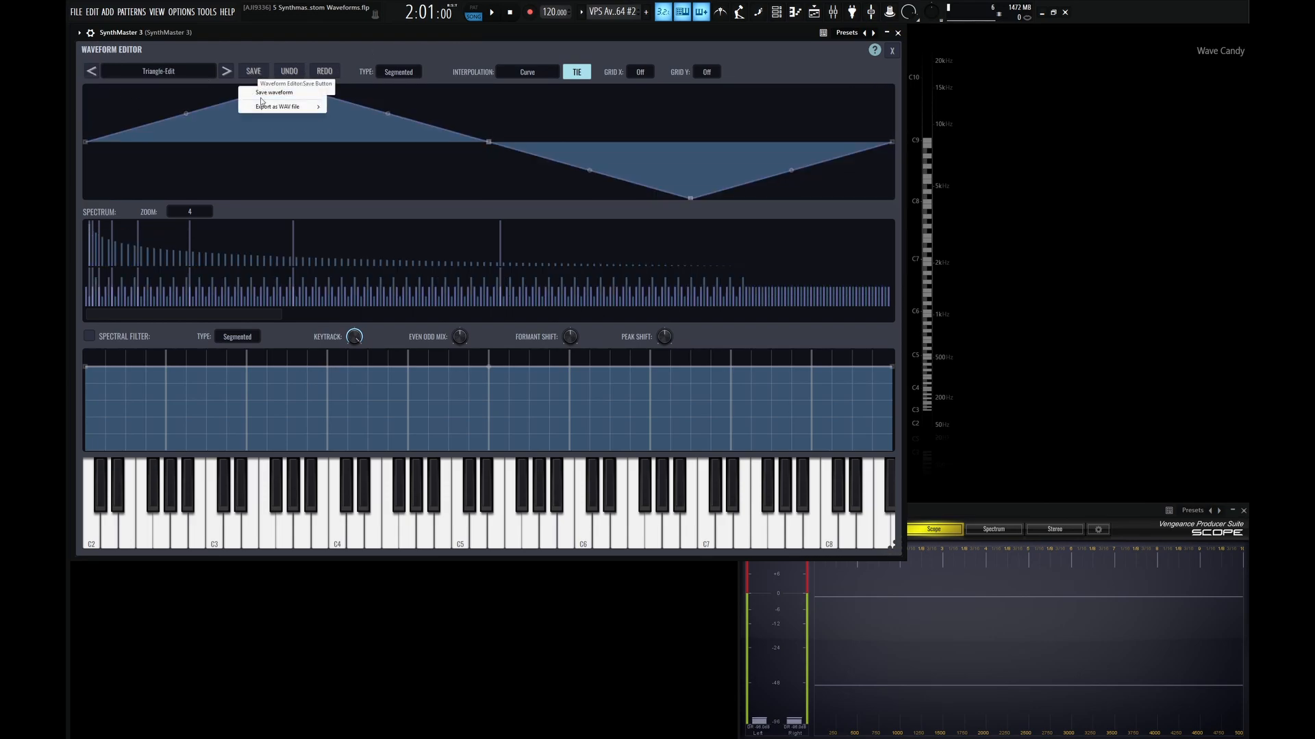
mouse_move(292, 108)
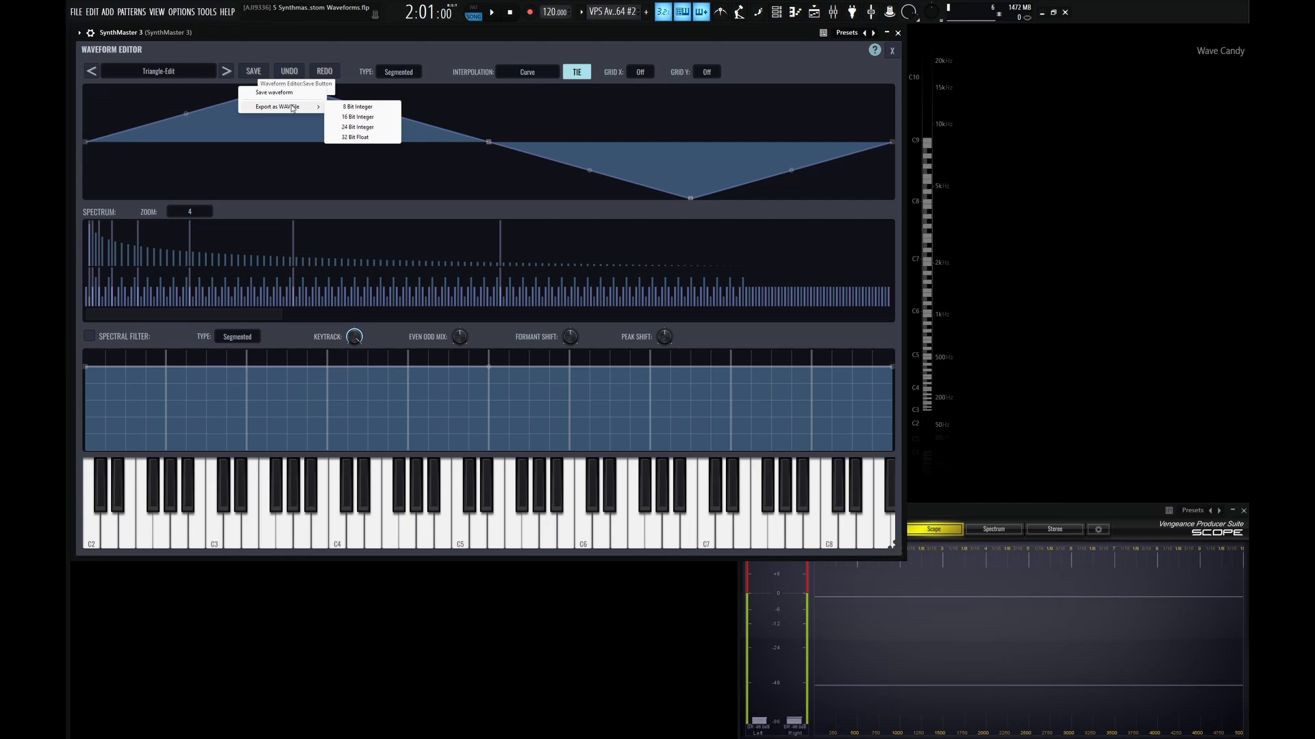
left_click(368, 138)
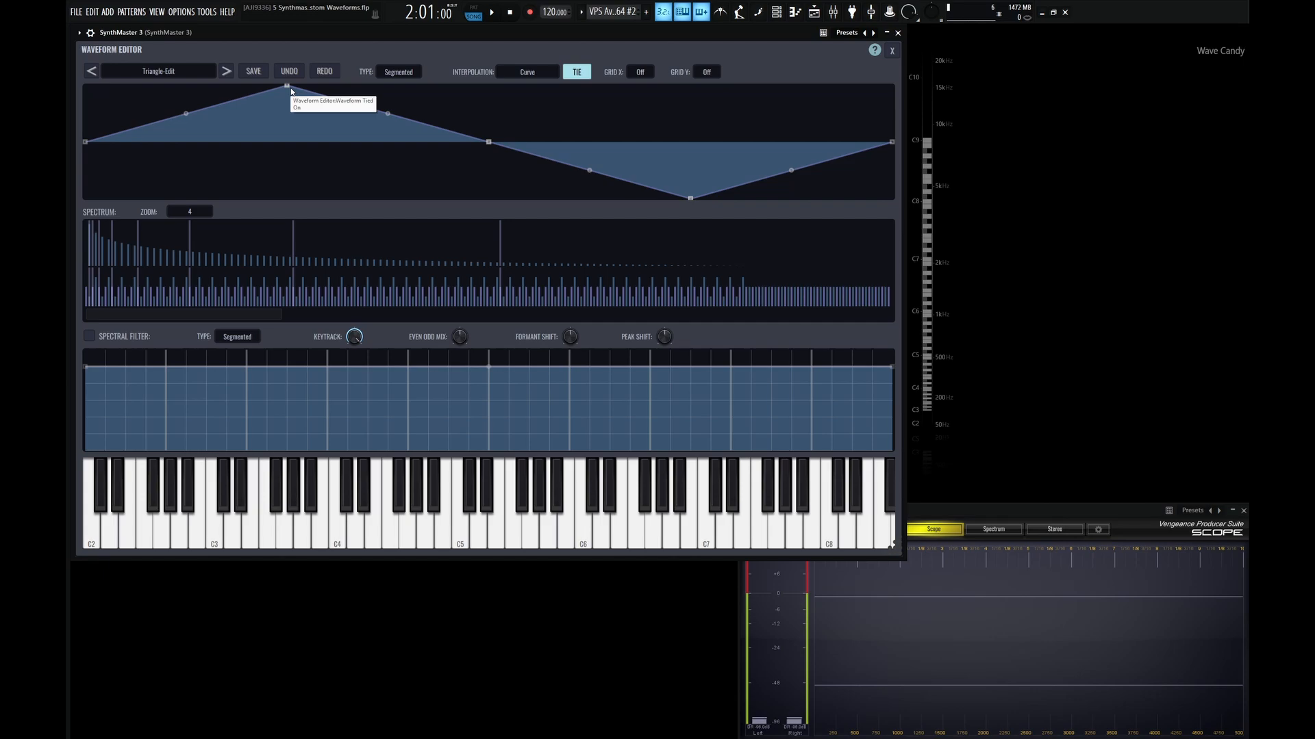
Load the factory Basic Sine waveform into the editor.
left_click(176, 76)
mouse_move(135, 110)
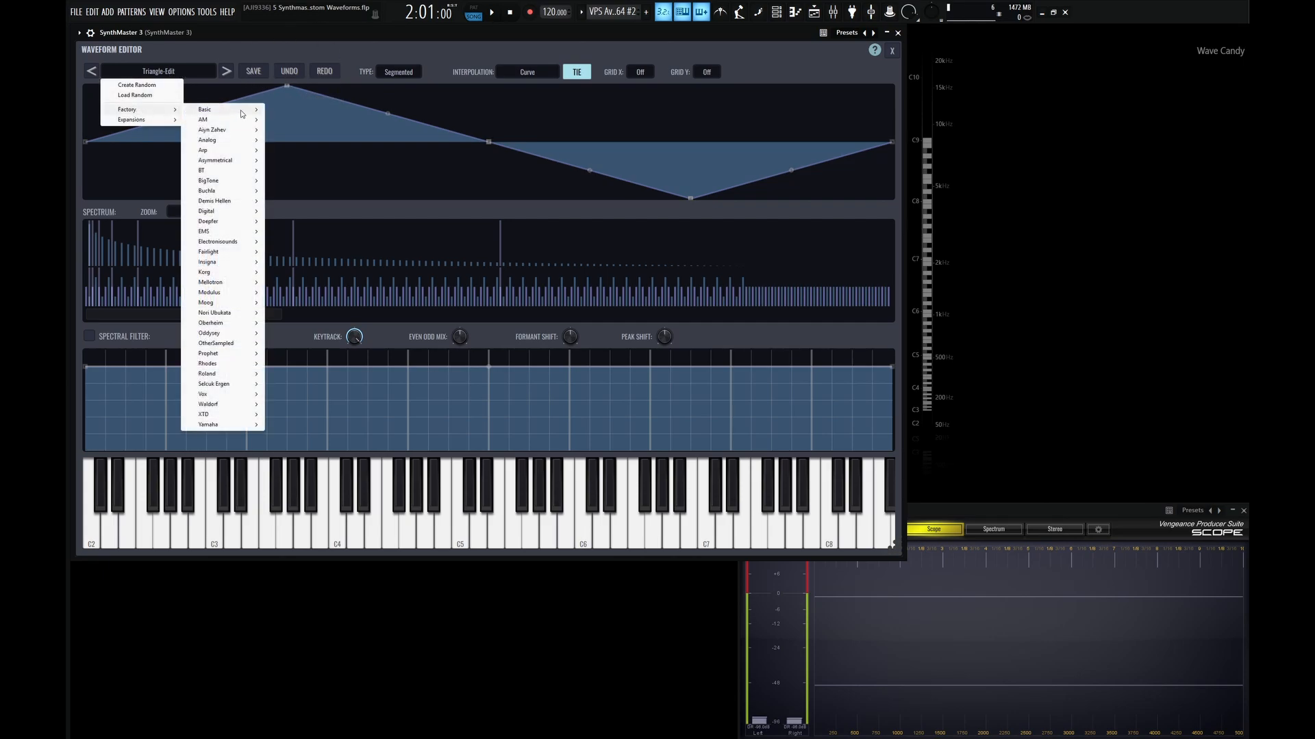
mouse_move(242, 114)
left_click(295, 111)
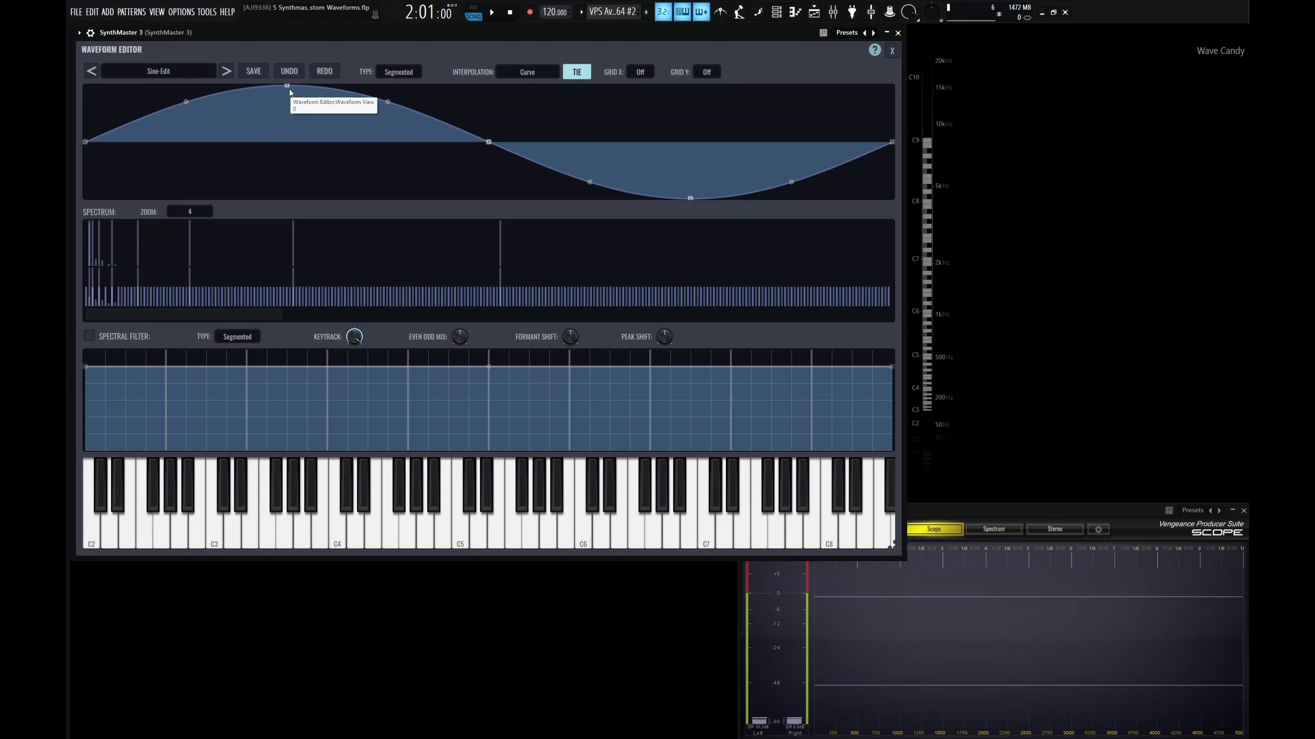
Bend the second, third and fourth segments of the sine toward the centre line with their curve handles.
left_click_drag(387, 102, 387, 142)
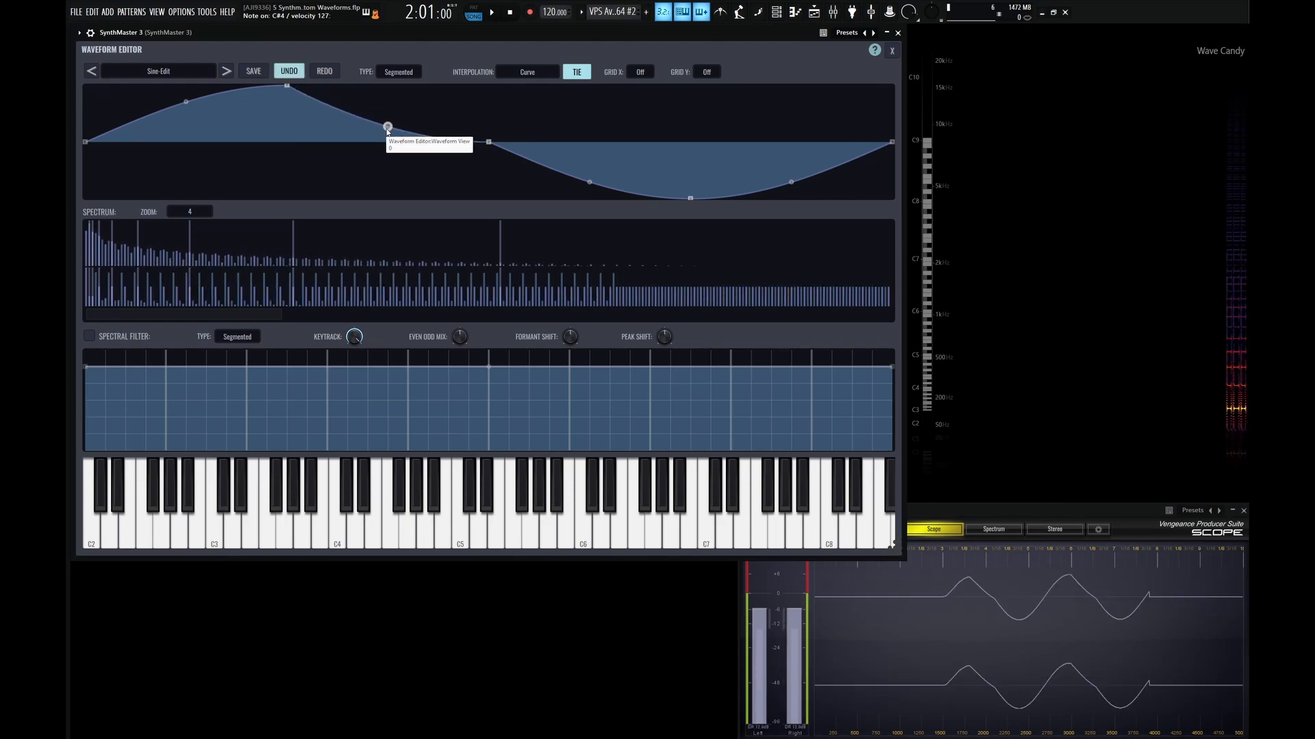
left_click_drag(589, 182, 590, 137)
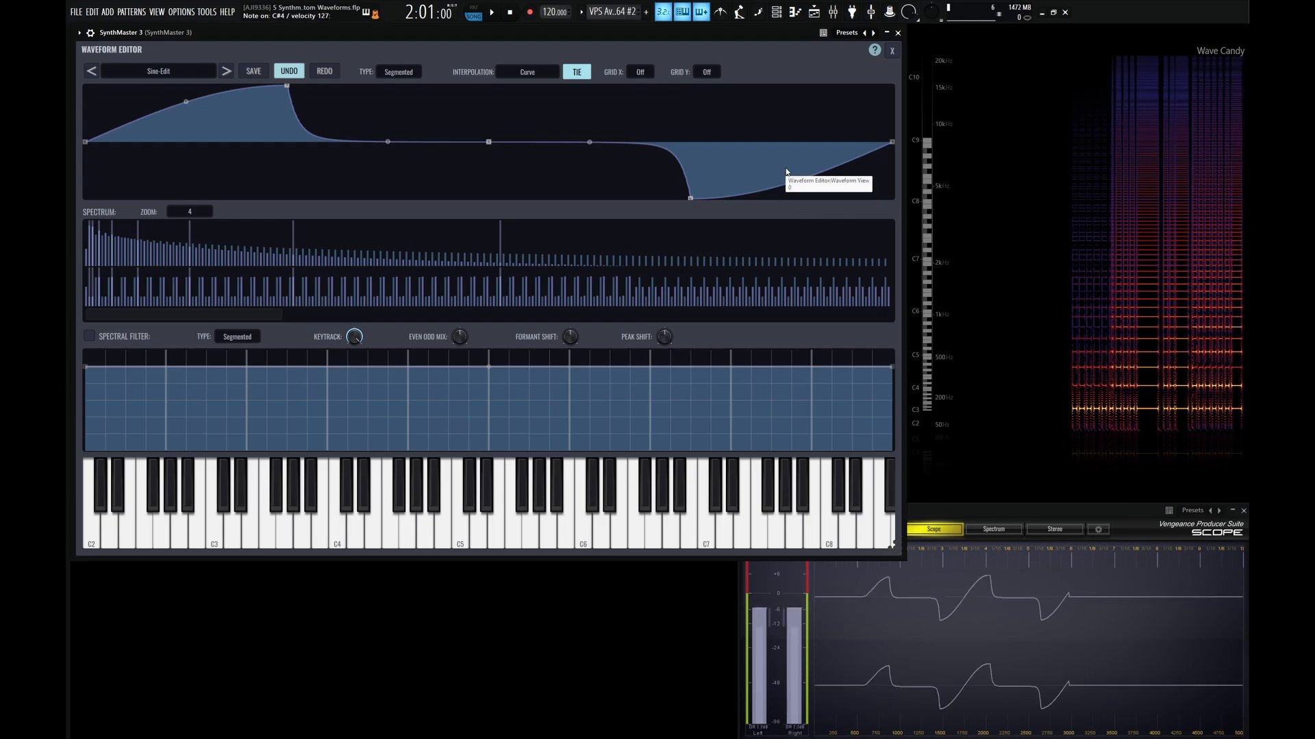
left_click_drag(794, 182, 792, 145)
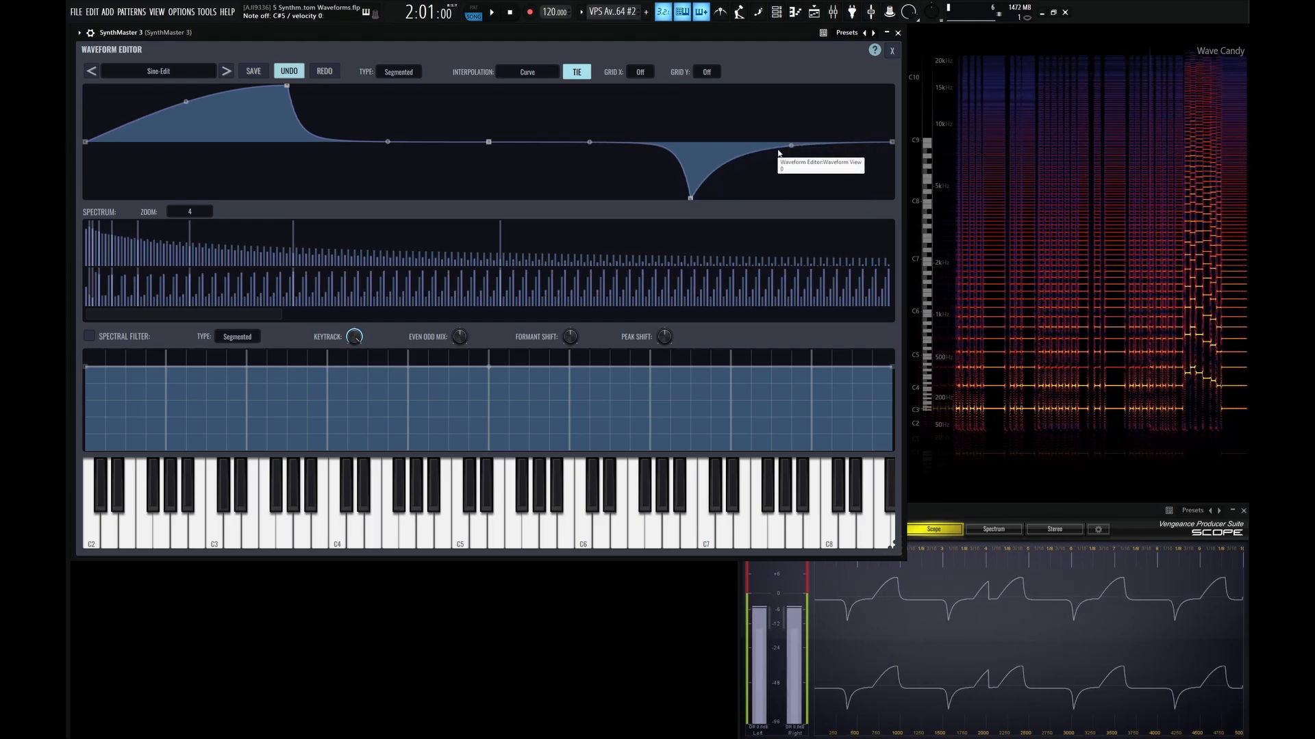
Add a point on the waveform's last segment, bend the curve leading into it, and delete the point again.
double_click(737, 156)
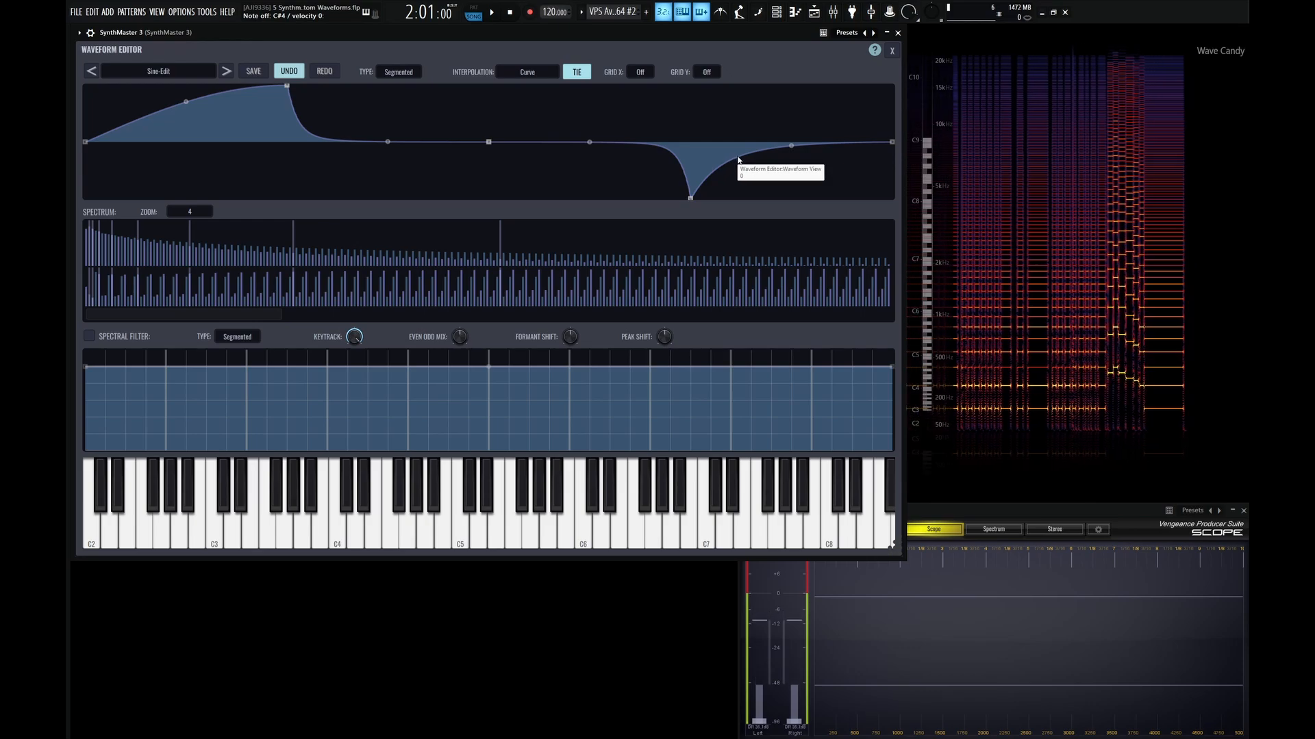
left_click_drag(737, 158, 721, 184)
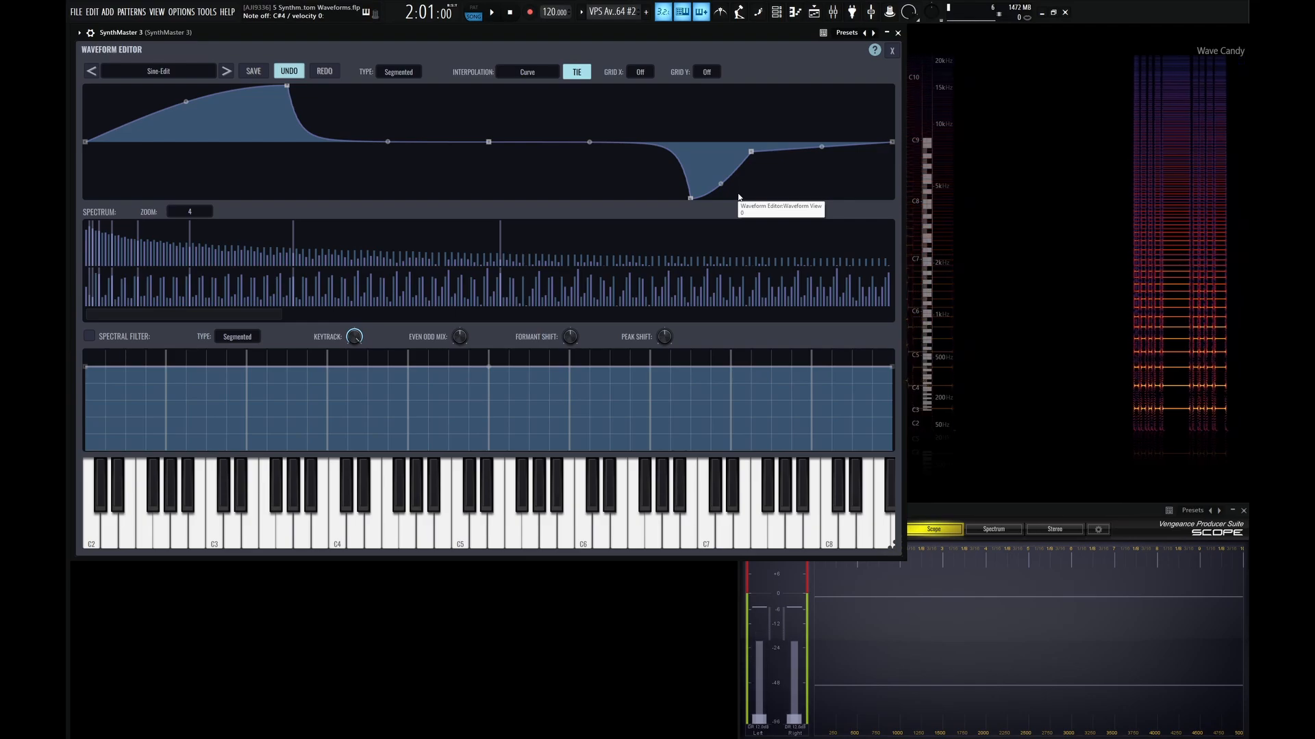
double_click(752, 153)
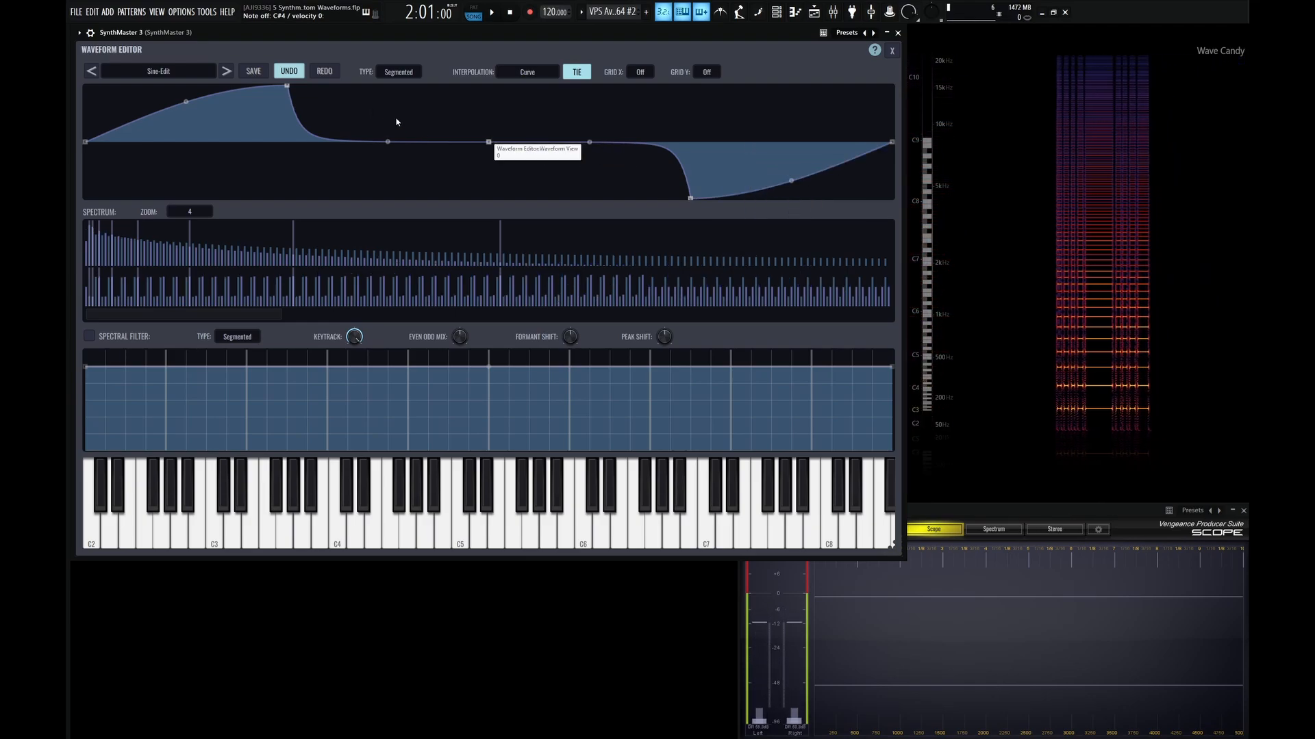
Delete the positive peak point and move the middle point earlier and well above the centre line.
double_click(287, 87)
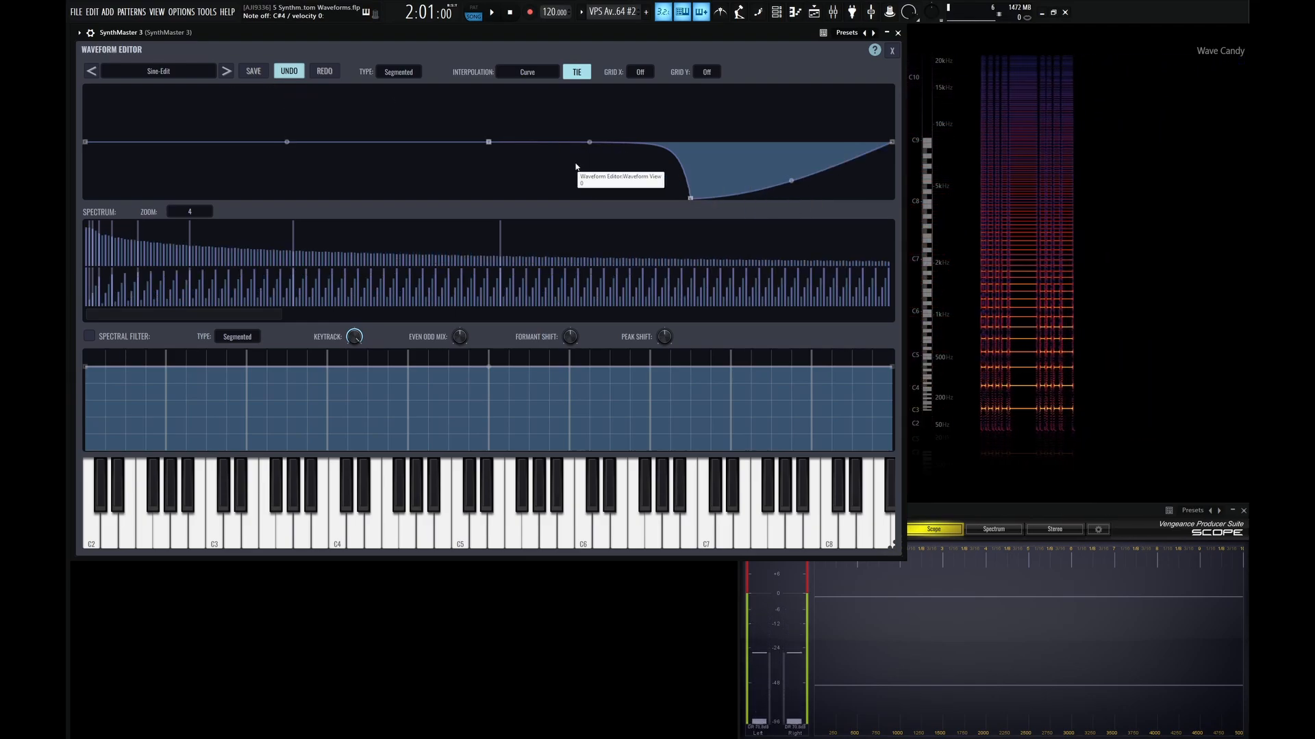
left_click_drag(491, 145, 439, 103)
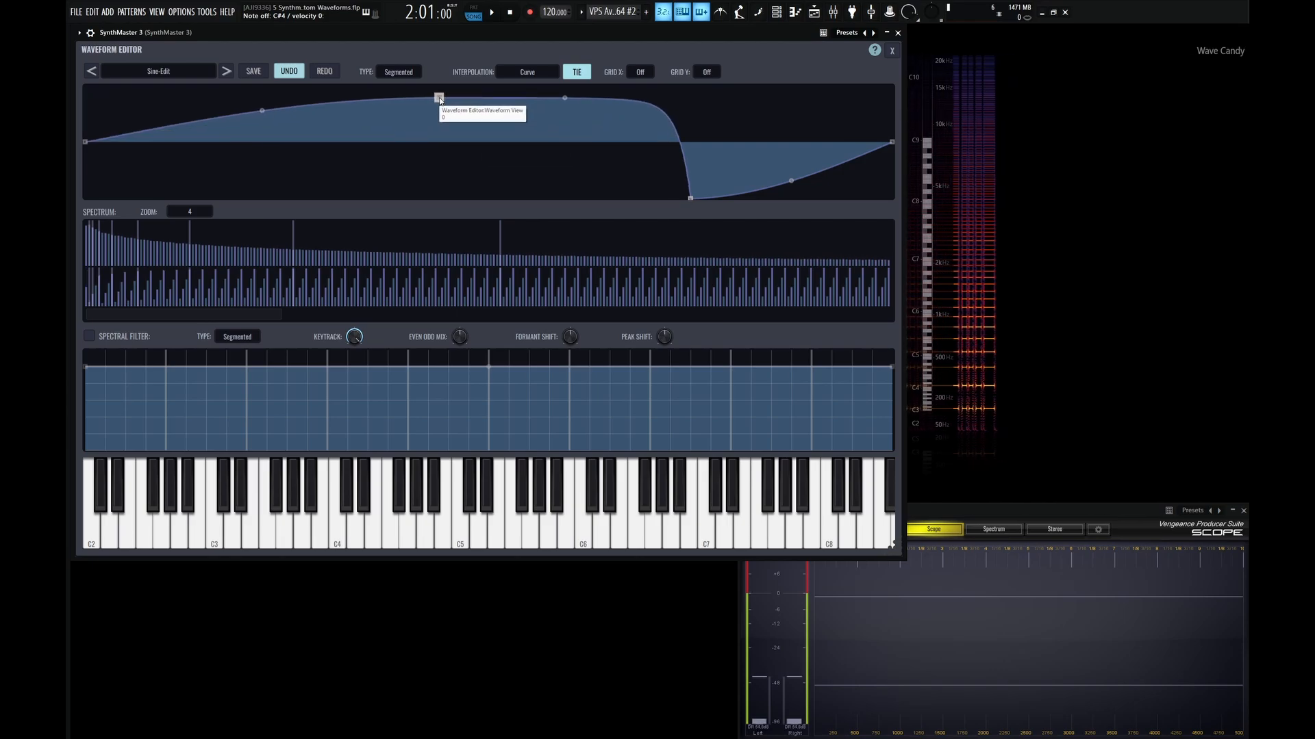
Play several notes to audition the reshaped waveform.
key("e")
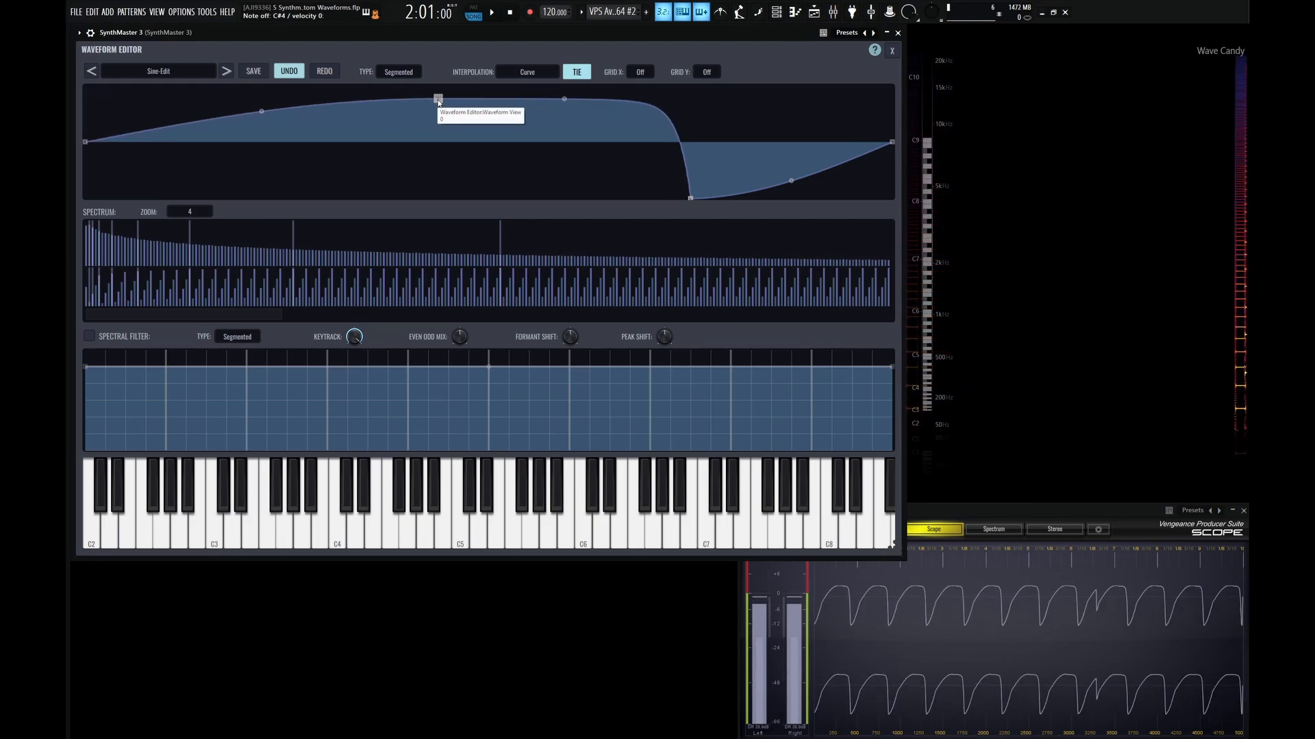
key("2")
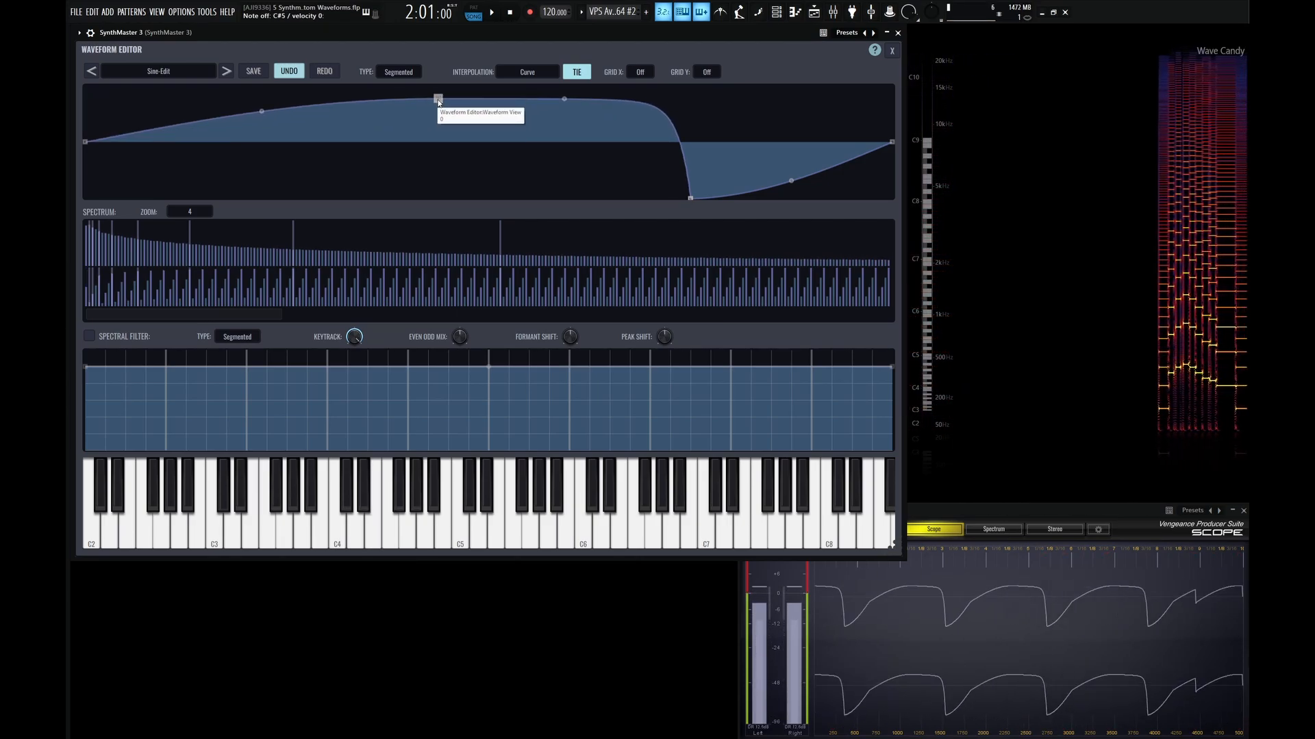
key("s")
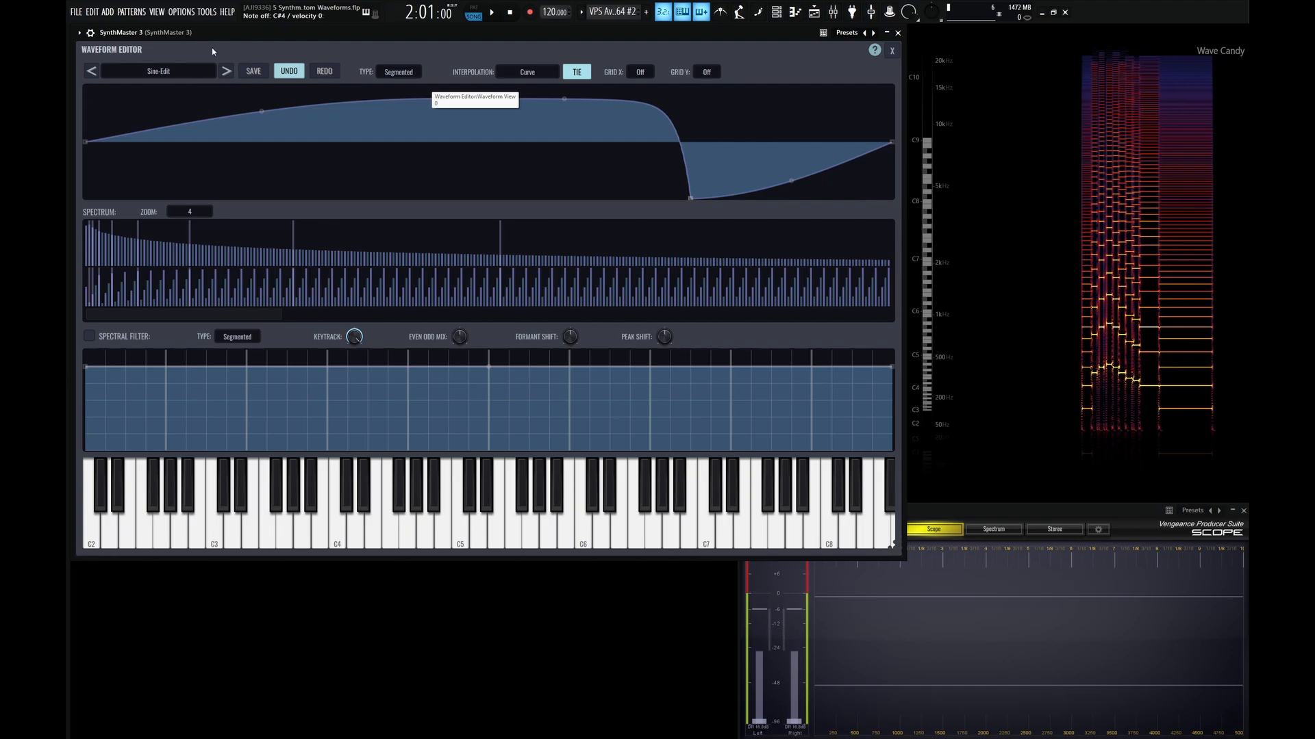
Reload the Sine waveform and, with Step interpolation, add one point below and one above the centre line in the first segment.
left_click(228, 75)
left_click(94, 73)
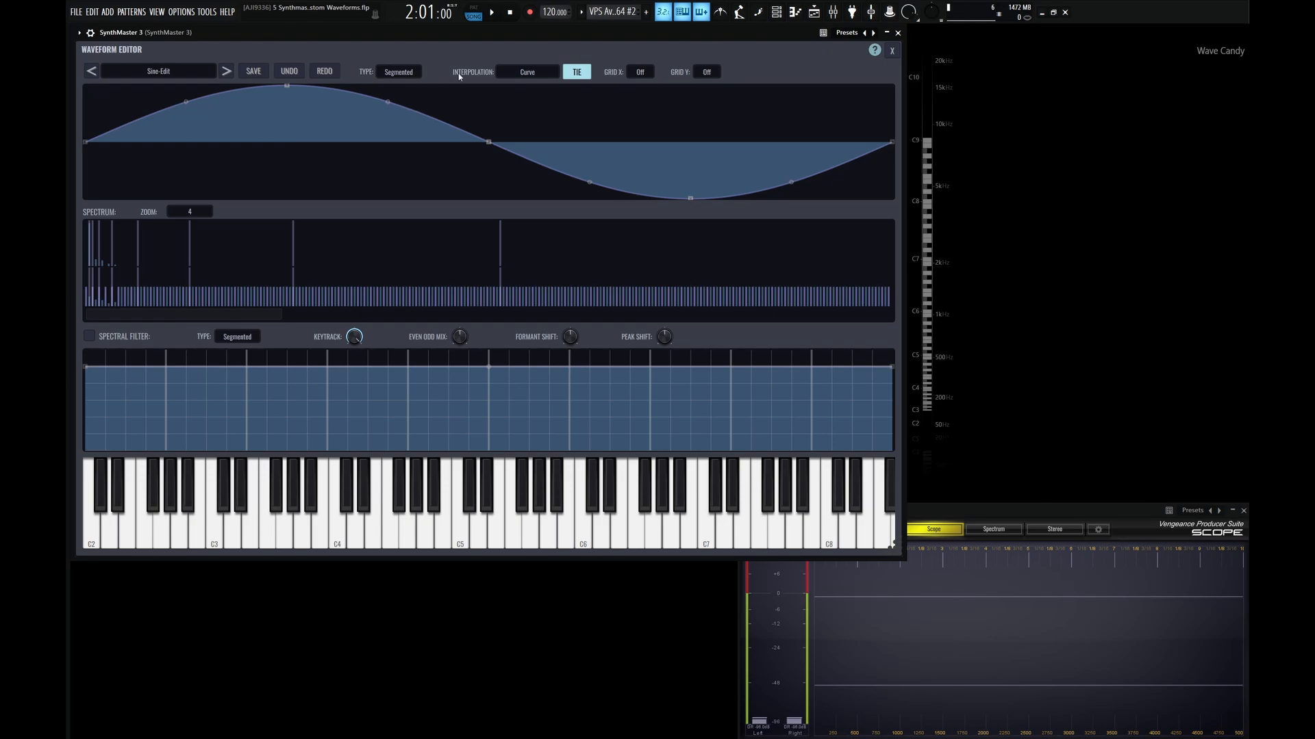
left_click(533, 73)
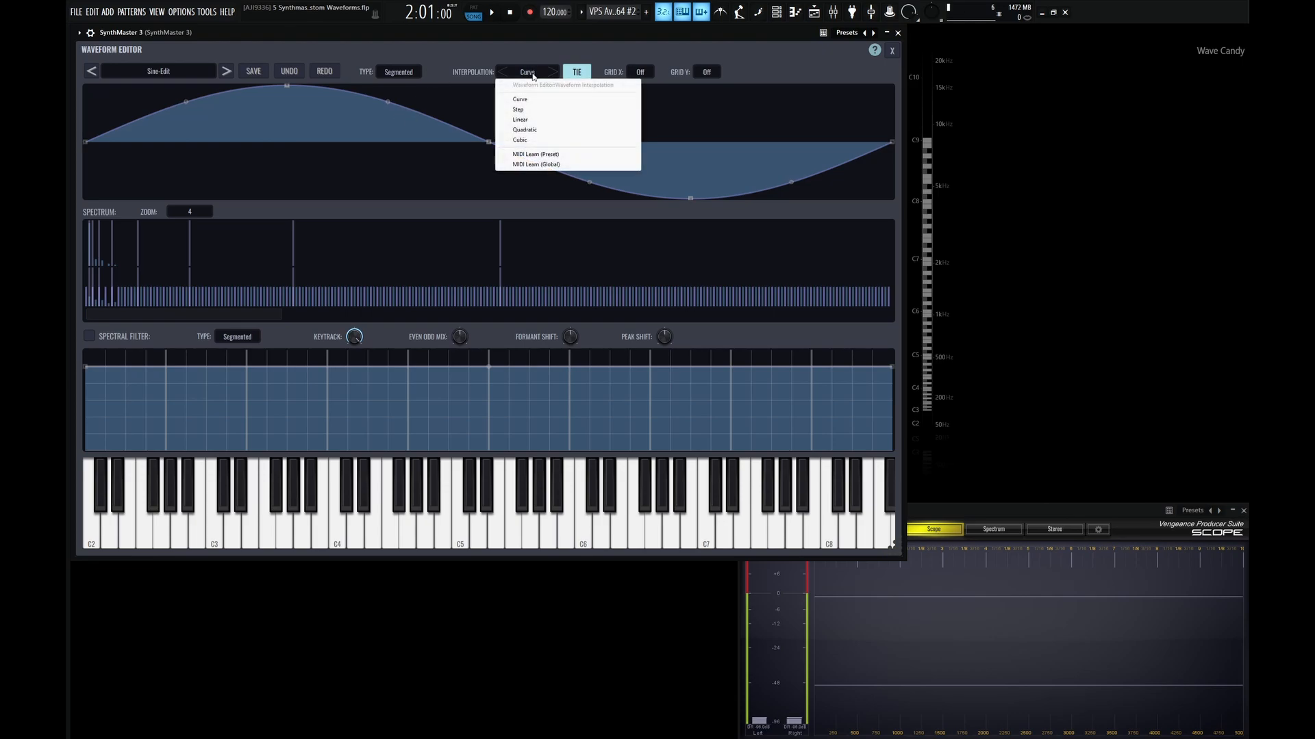
left_click(518, 110)
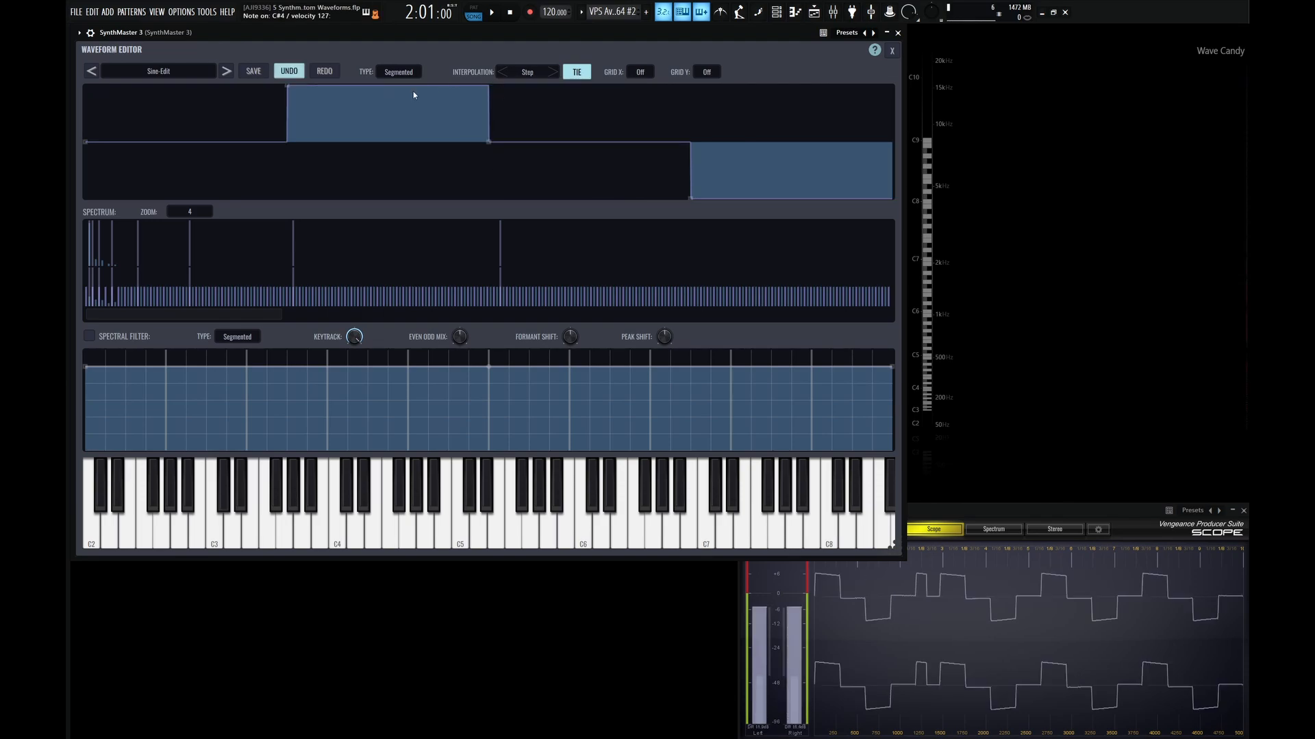
left_click(159, 169)
left_click_drag(160, 172, 167, 97)
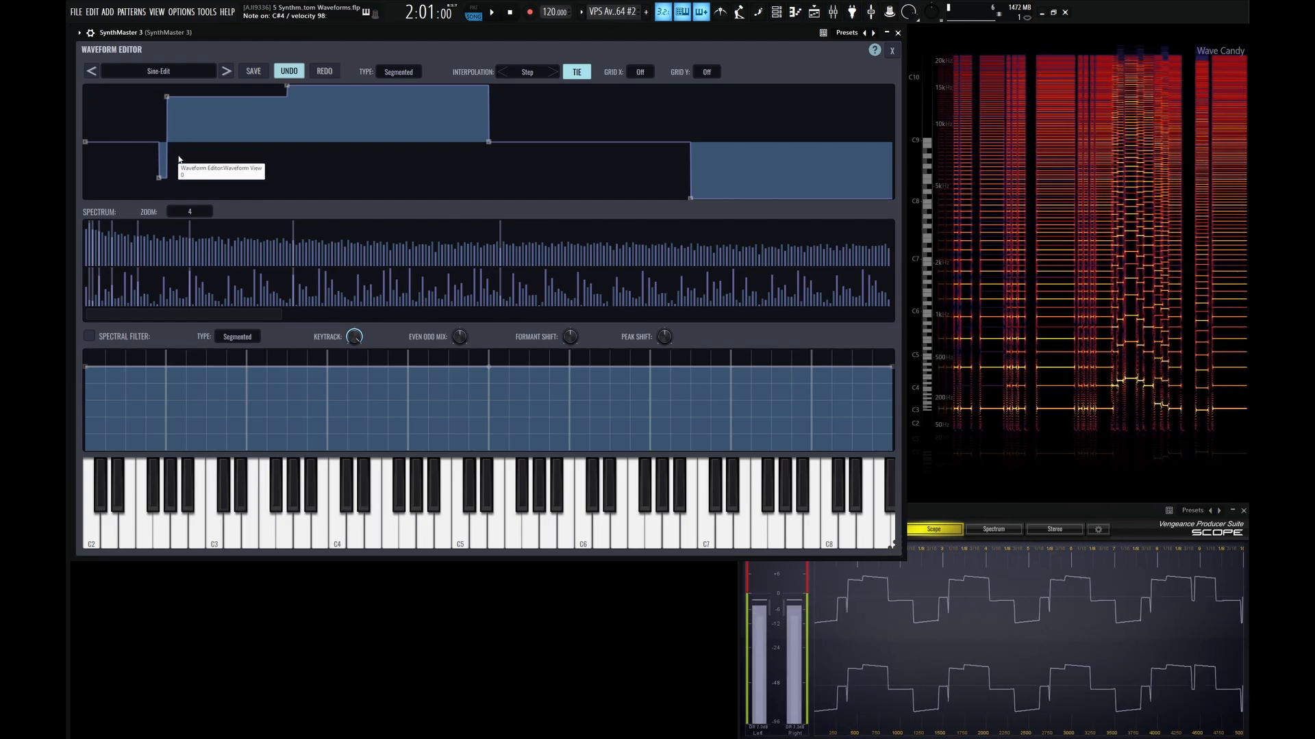
Reload the Sine waveform and, with Linear interpolation, add a point far below the centre line after the positive peak.
left_click(226, 71)
left_click(91, 71)
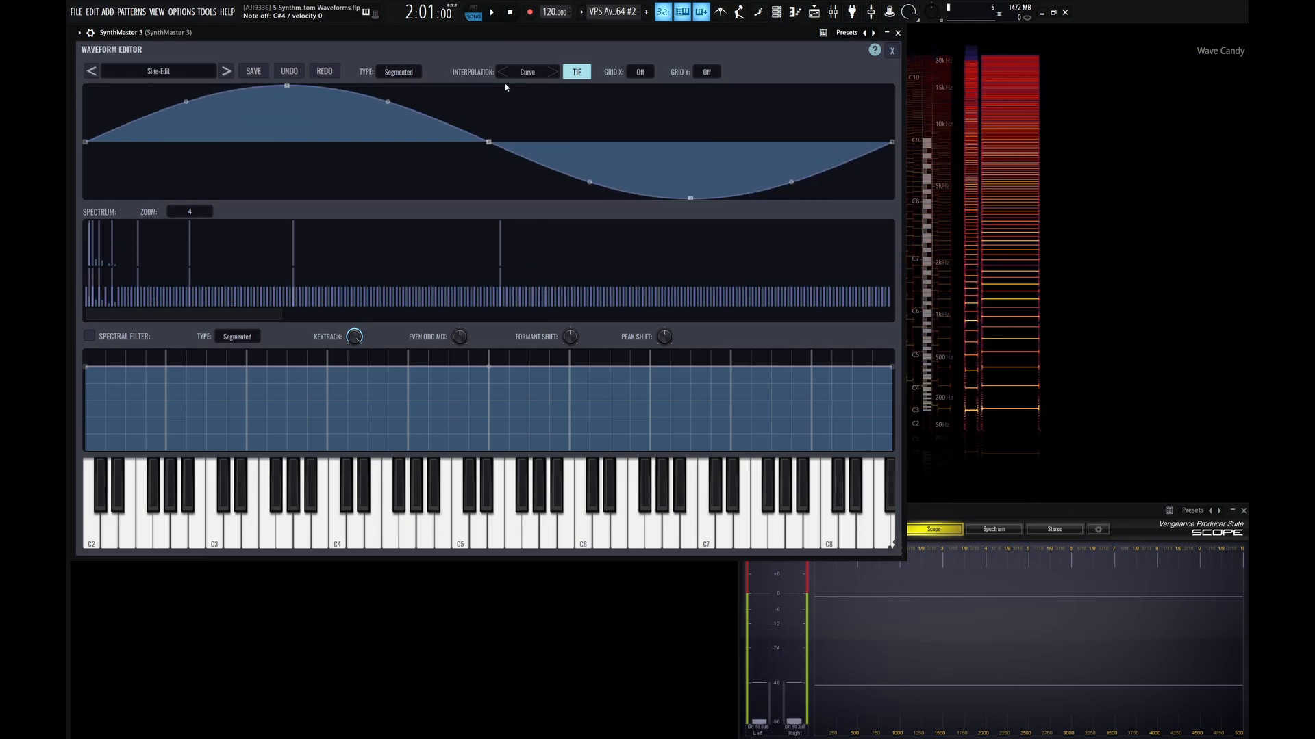
left_click(527, 72)
left_click(521, 119)
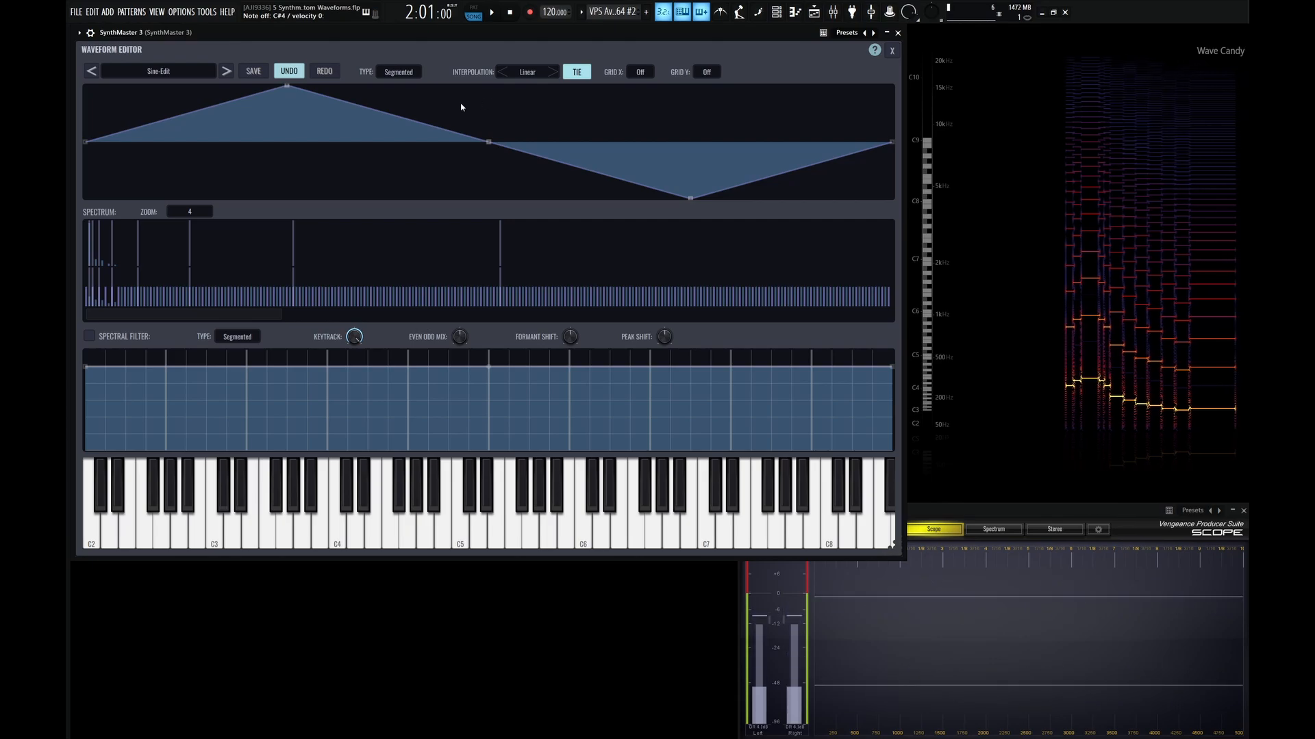
left_click_drag(387, 114, 342, 193)
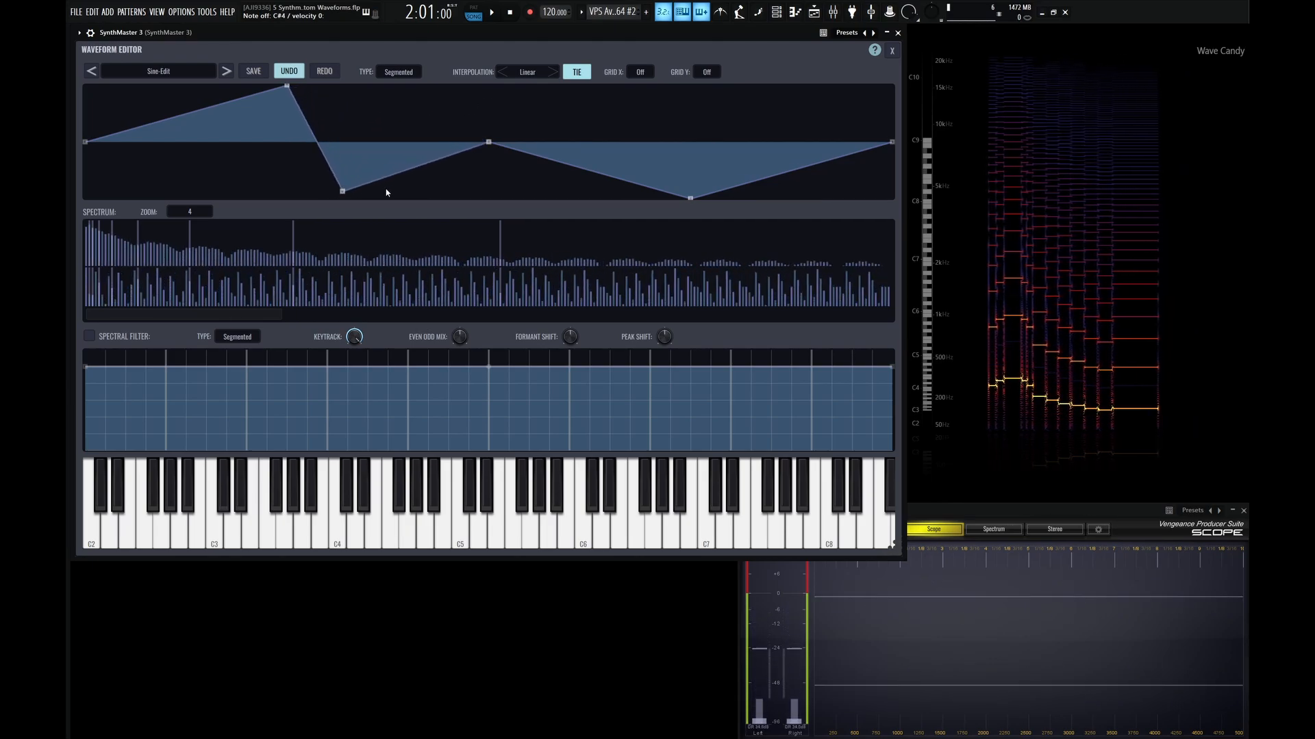
Reload the Sine waveform and set its interpolation to Quadratic.
left_click(225, 71)
left_click(92, 72)
left_click(547, 69)
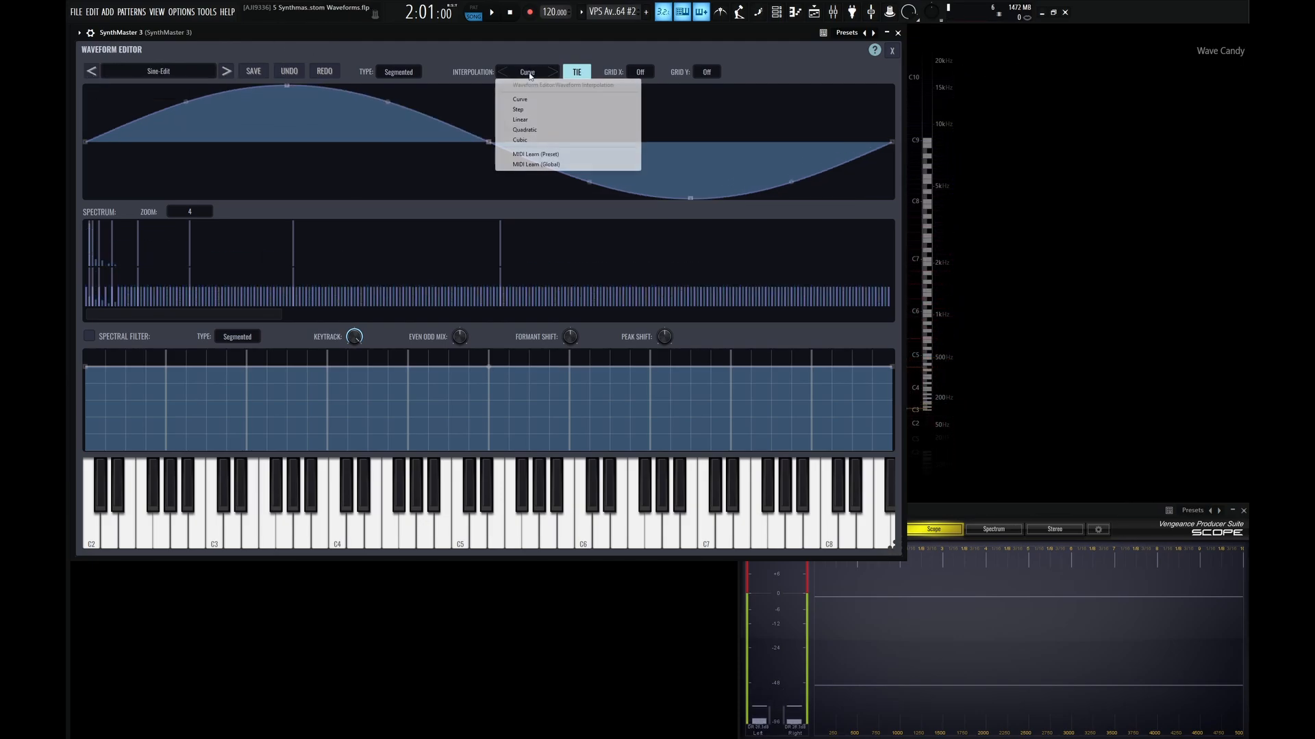
left_click(525, 130)
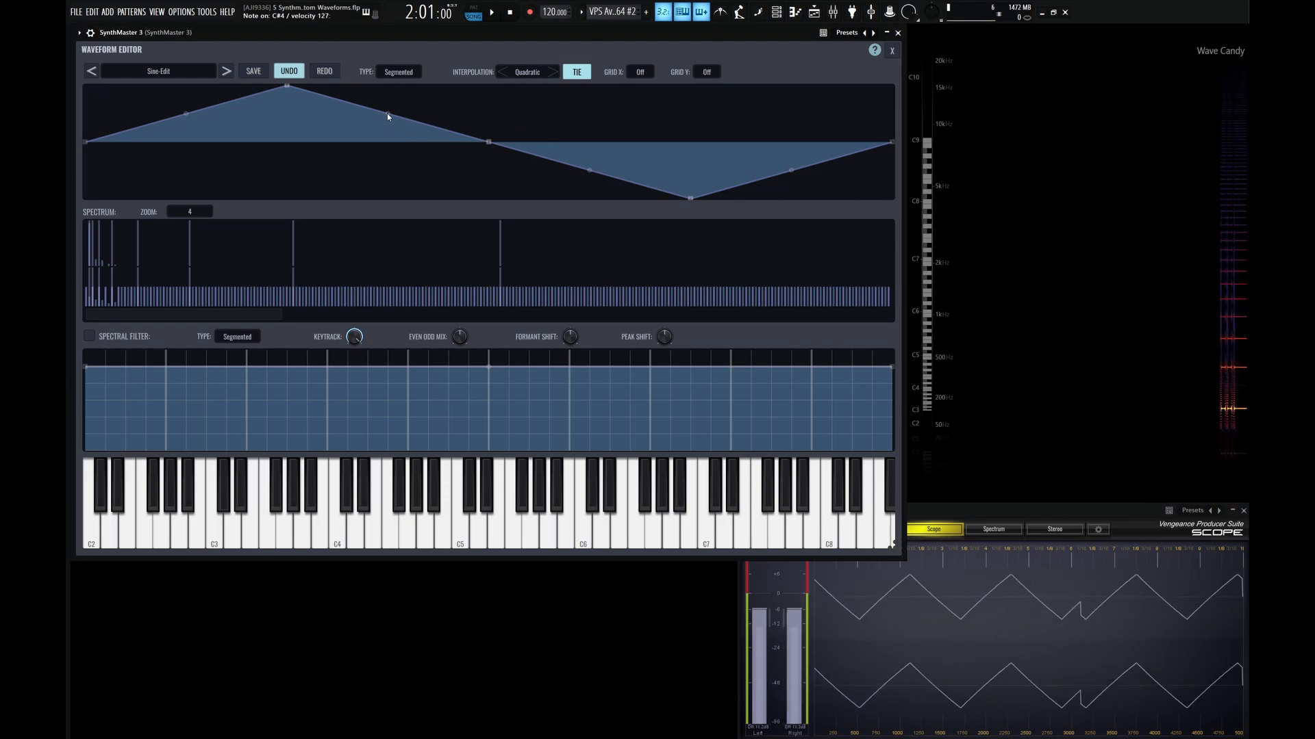
Bend the second segment down to the lower limit, and add a point above the centre line in the last segment with an upward curve into it.
left_click_drag(388, 114, 387, 204)
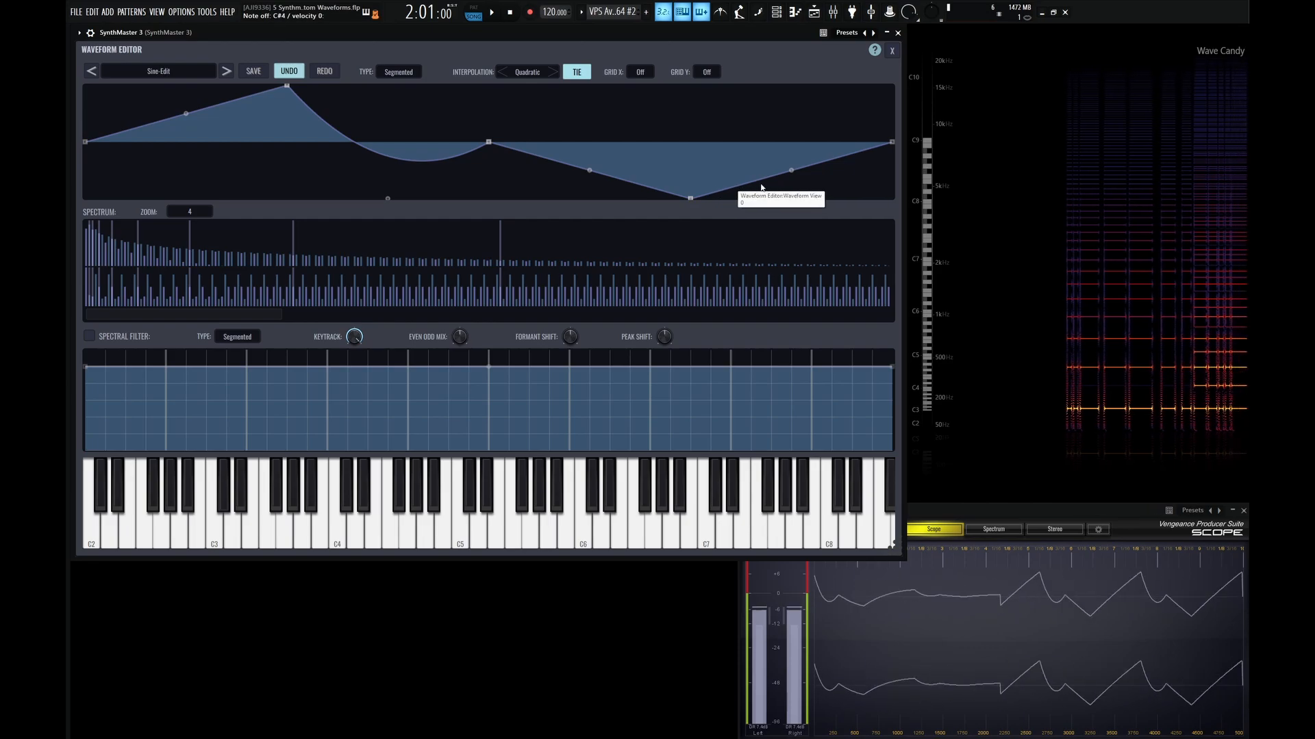
left_click_drag(758, 181, 774, 126)
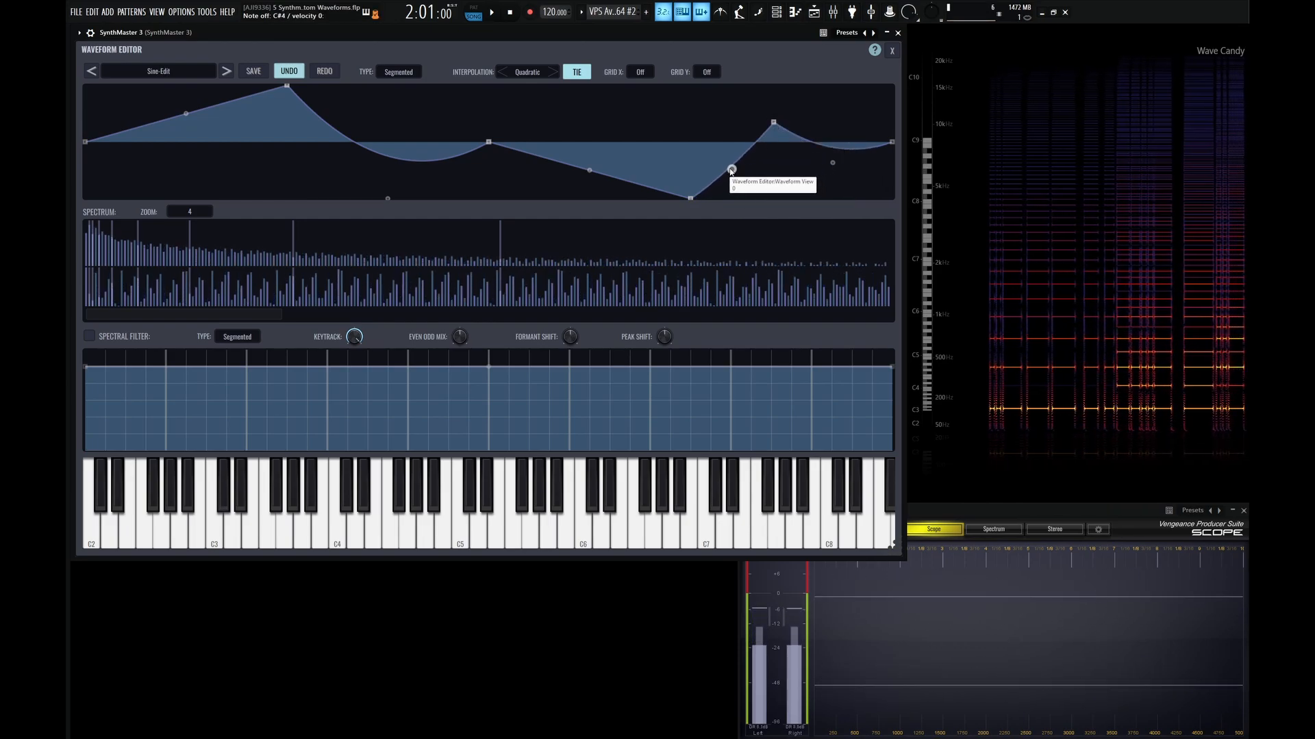
left_click_drag(731, 170, 732, 94)
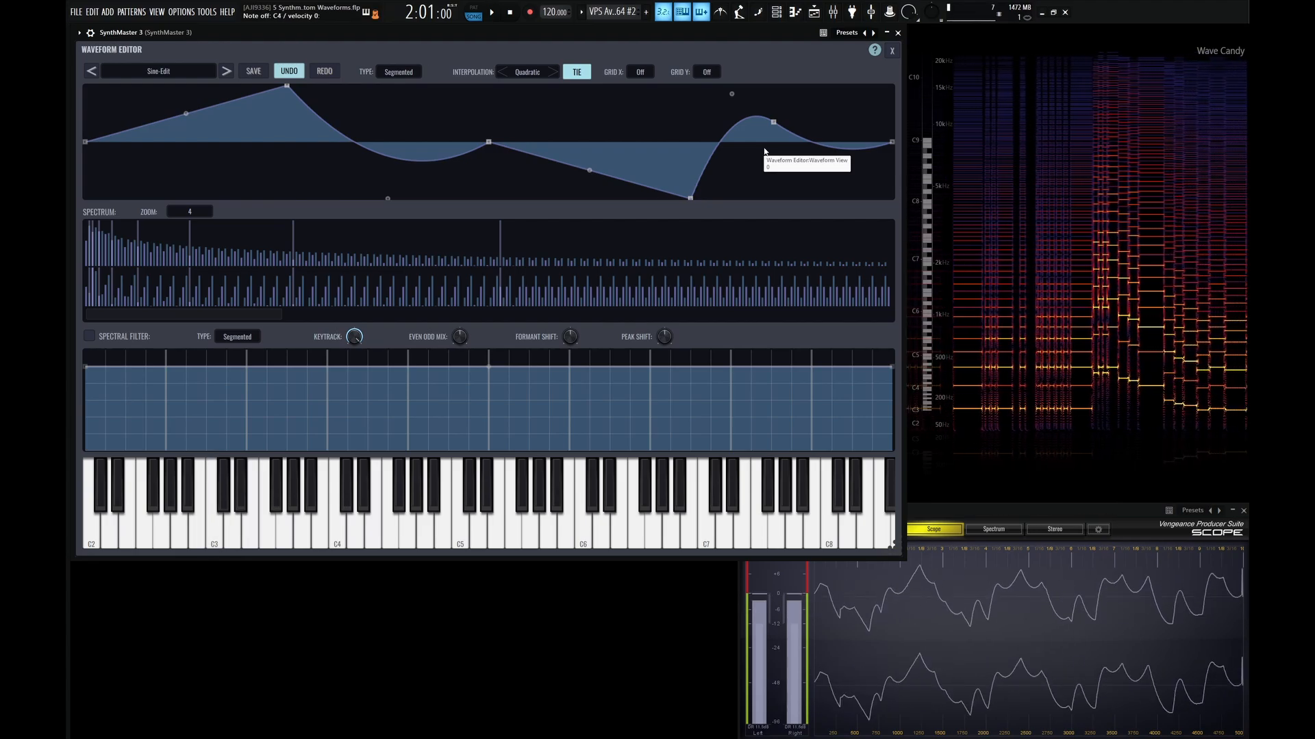
Reload the Sine waveform and set its interpolation to Cubic.
left_click(91, 71)
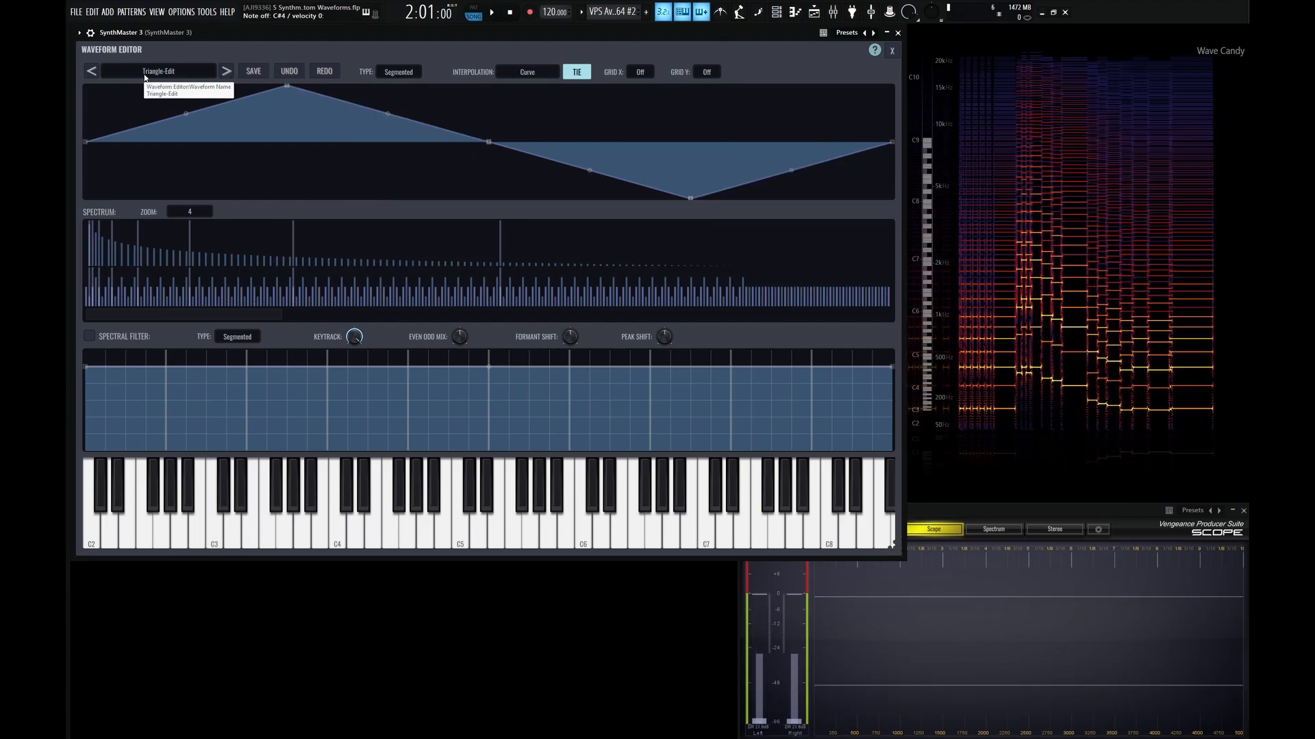
left_click(91, 71)
left_click(526, 72)
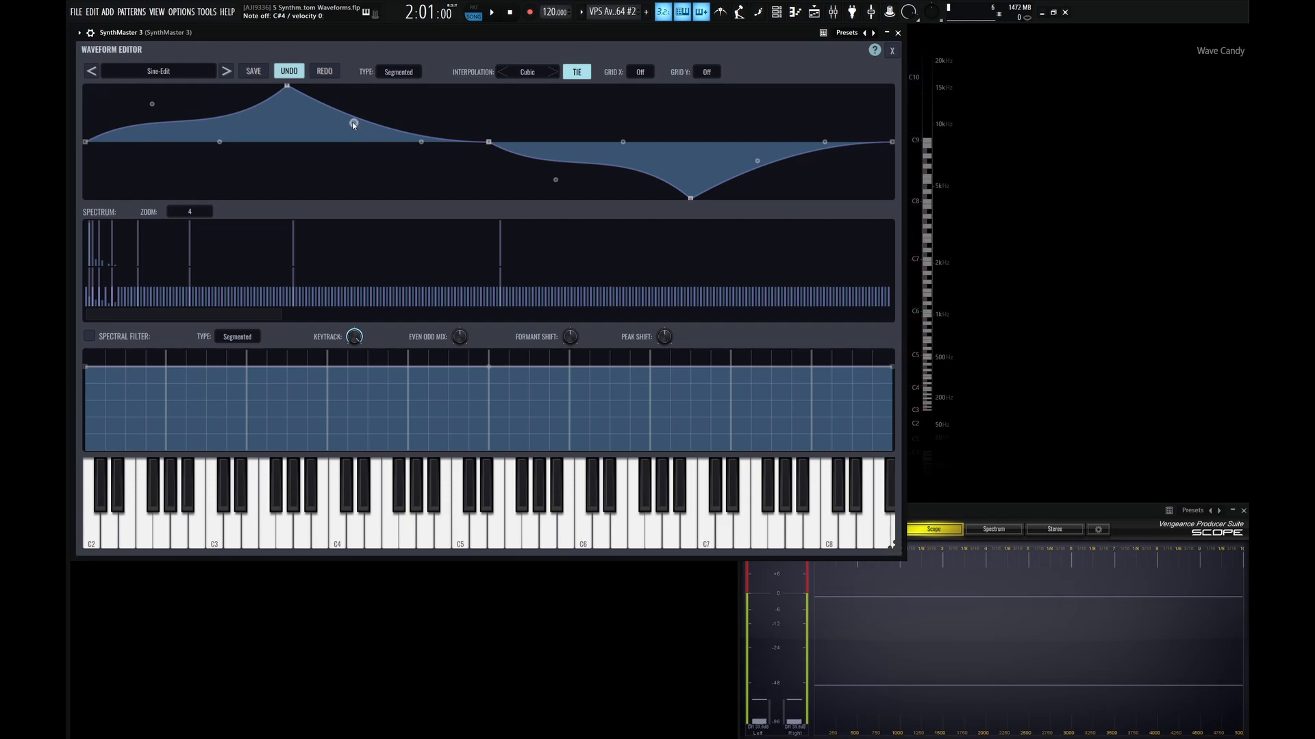
Shape the second segment by raising its first curve handle to the upper limit and lowering its second to the lower limit.
left_click_drag(353, 122, 354, 85)
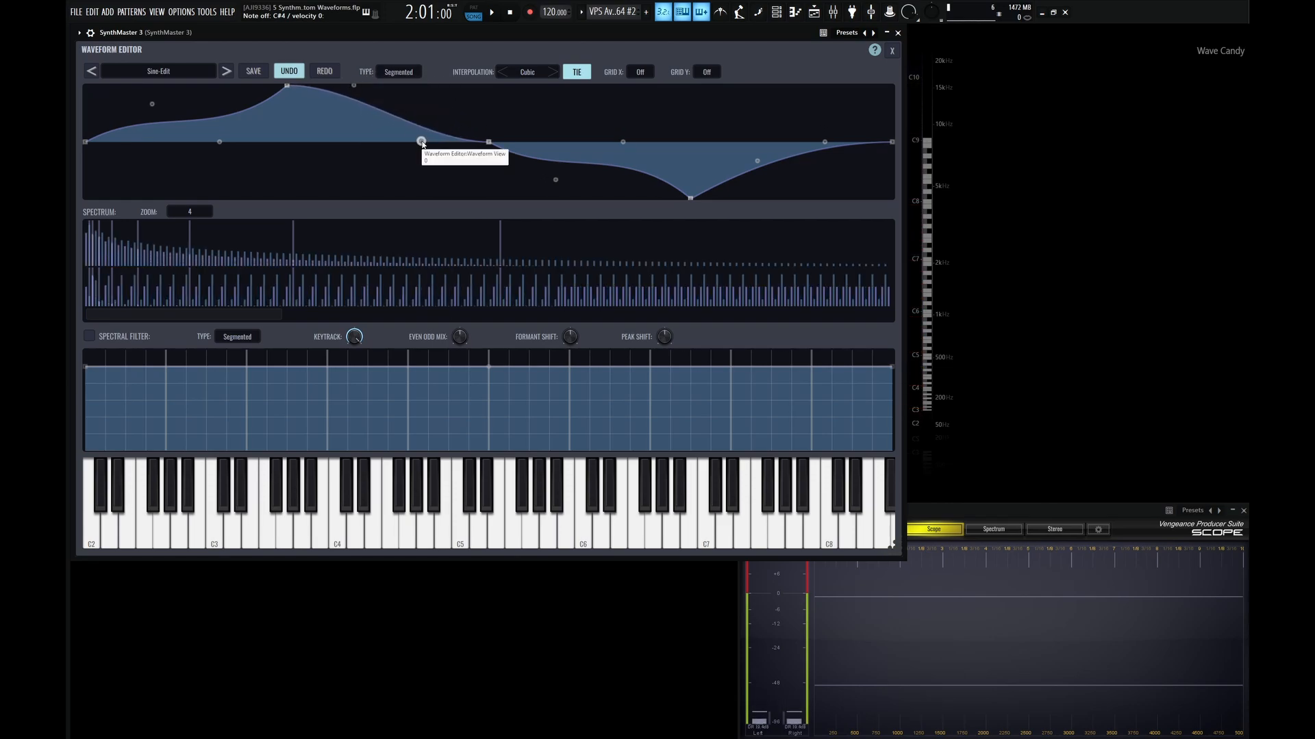
left_click_drag(421, 142, 413, 260)
key("h")
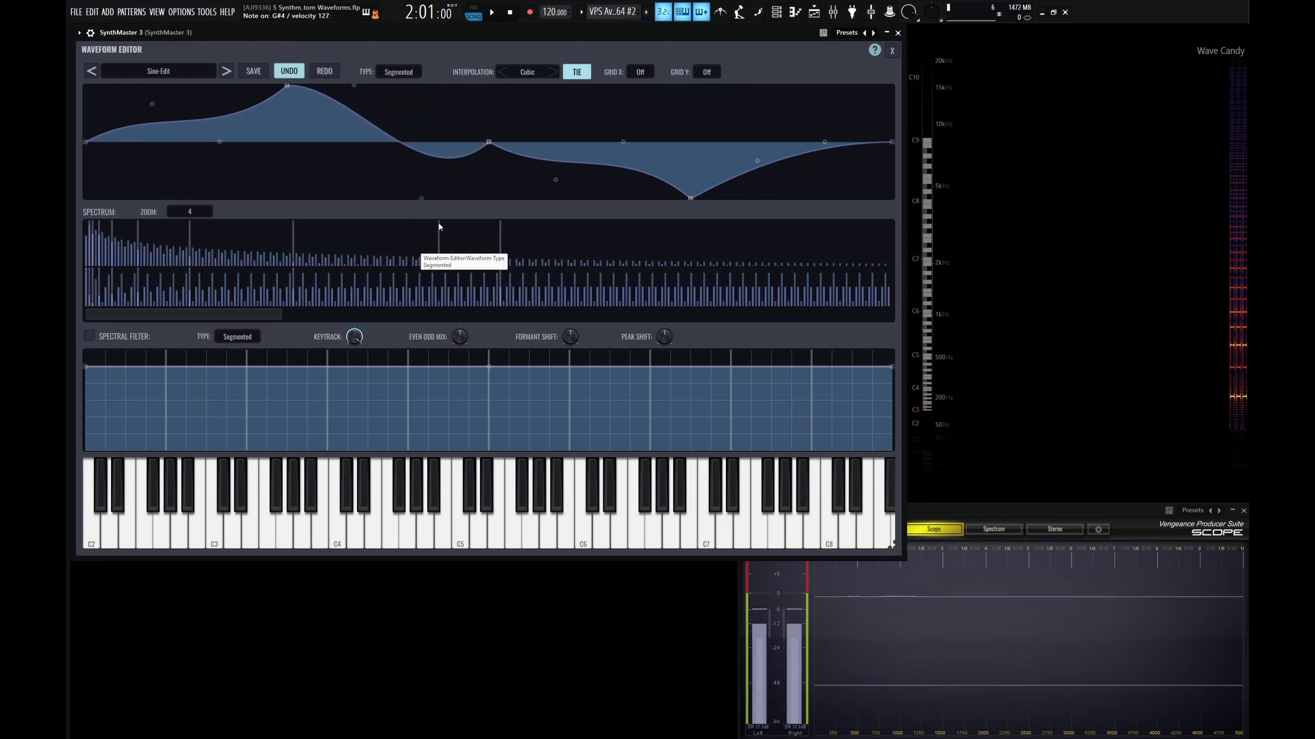
Add a point below the centre line in the third segment and raise curve handles before and after it.
left_click(595, 167)
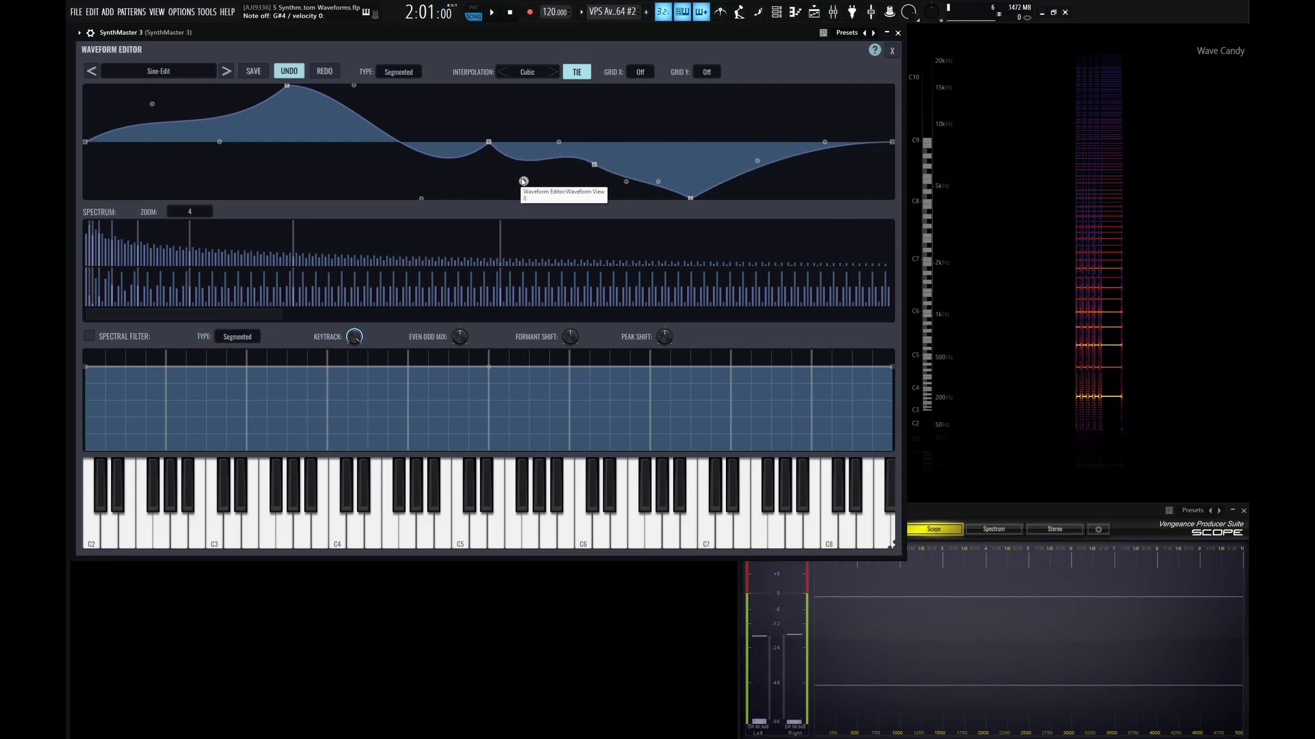
left_click_drag(557, 142, 559, 126)
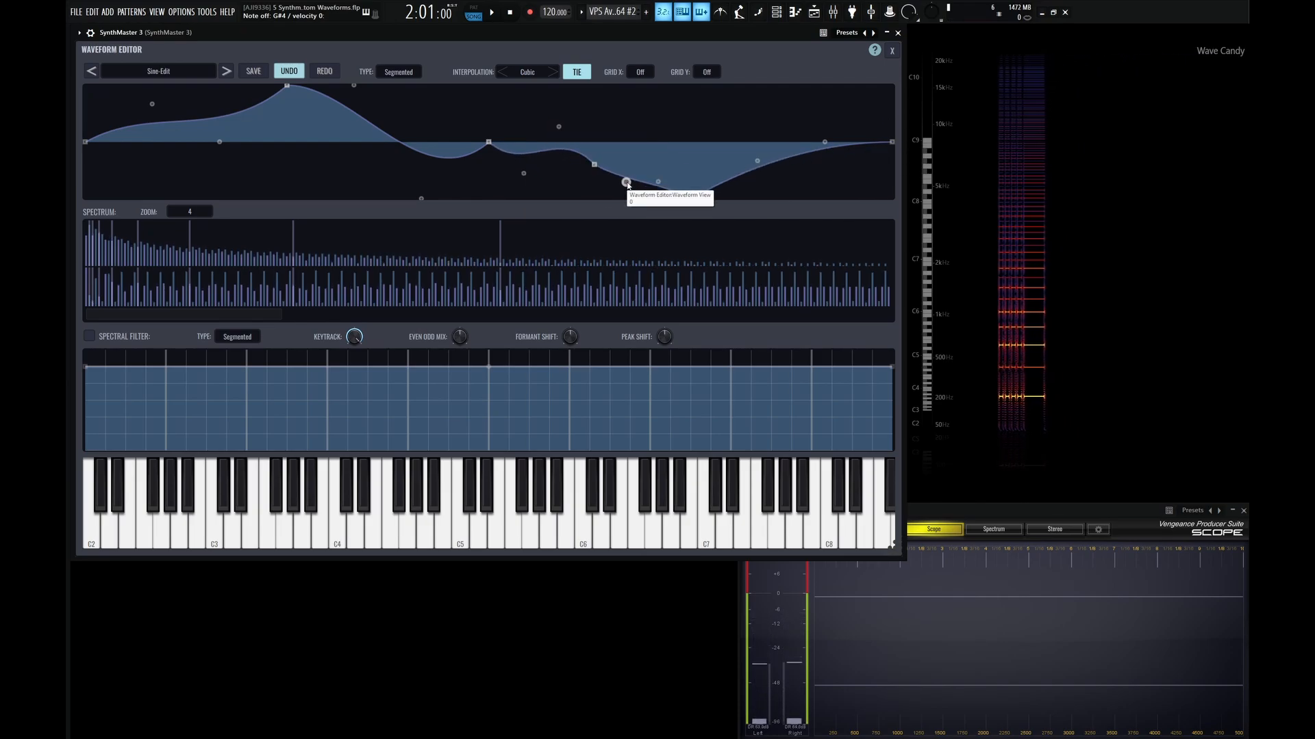
left_click_drag(658, 182, 658, 147)
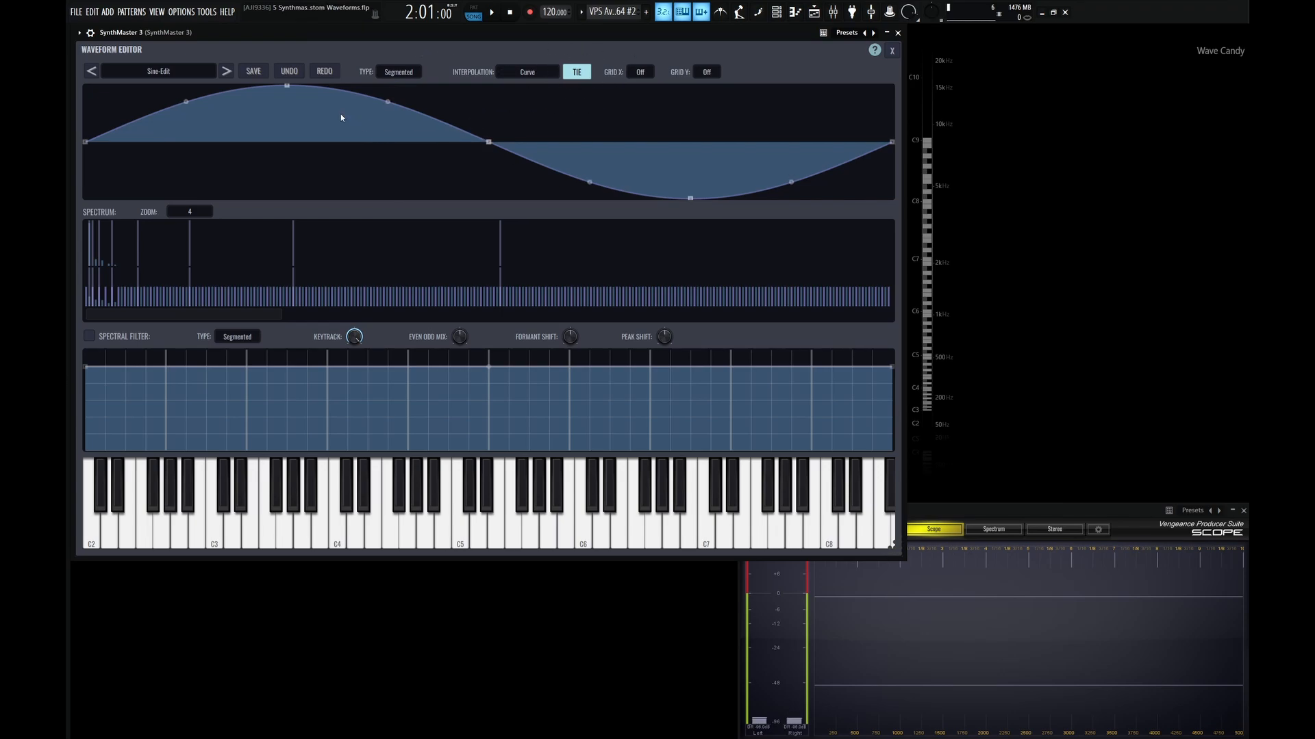
With Curve interpolation and Tie on, add a point far below the centre line after the positive peak.
left_click_drag(339, 114, 399, 186)
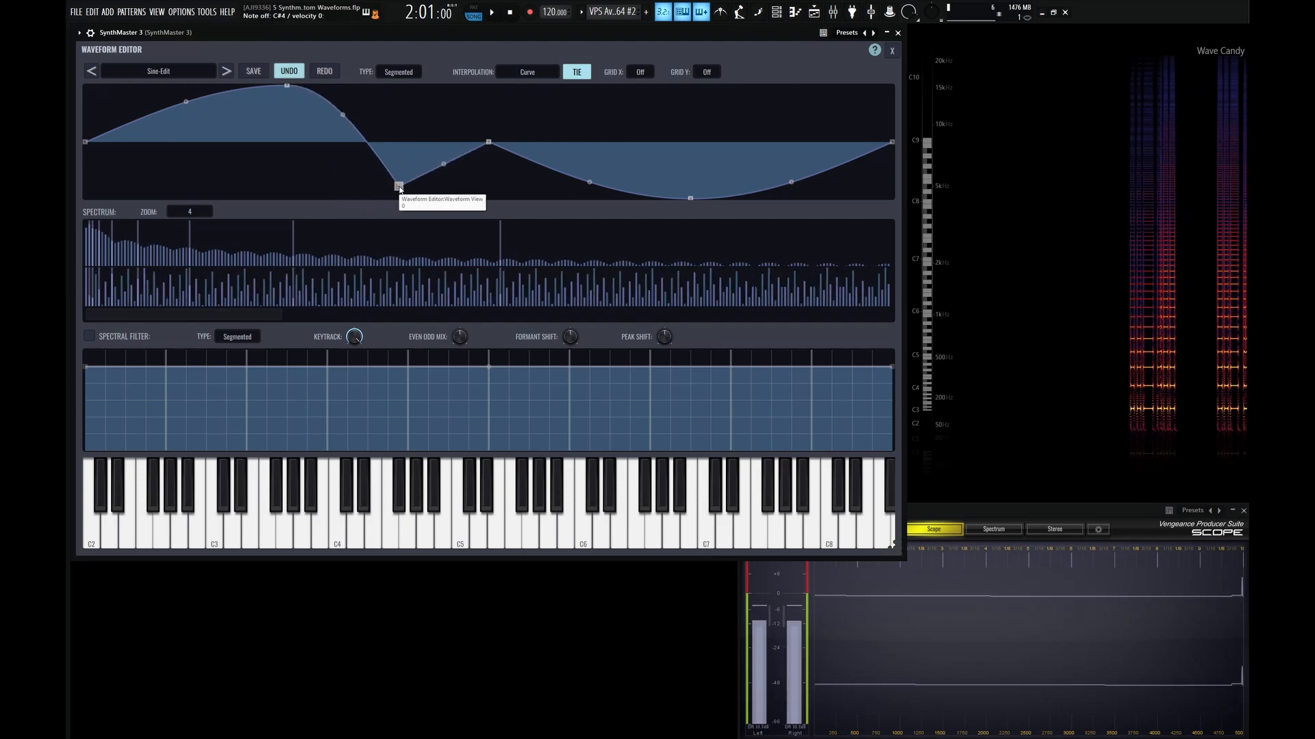
Reload the Sine waveform, turn Tie off, and add a split point after the positive peak with one half below the centre line.
left_click(227, 71)
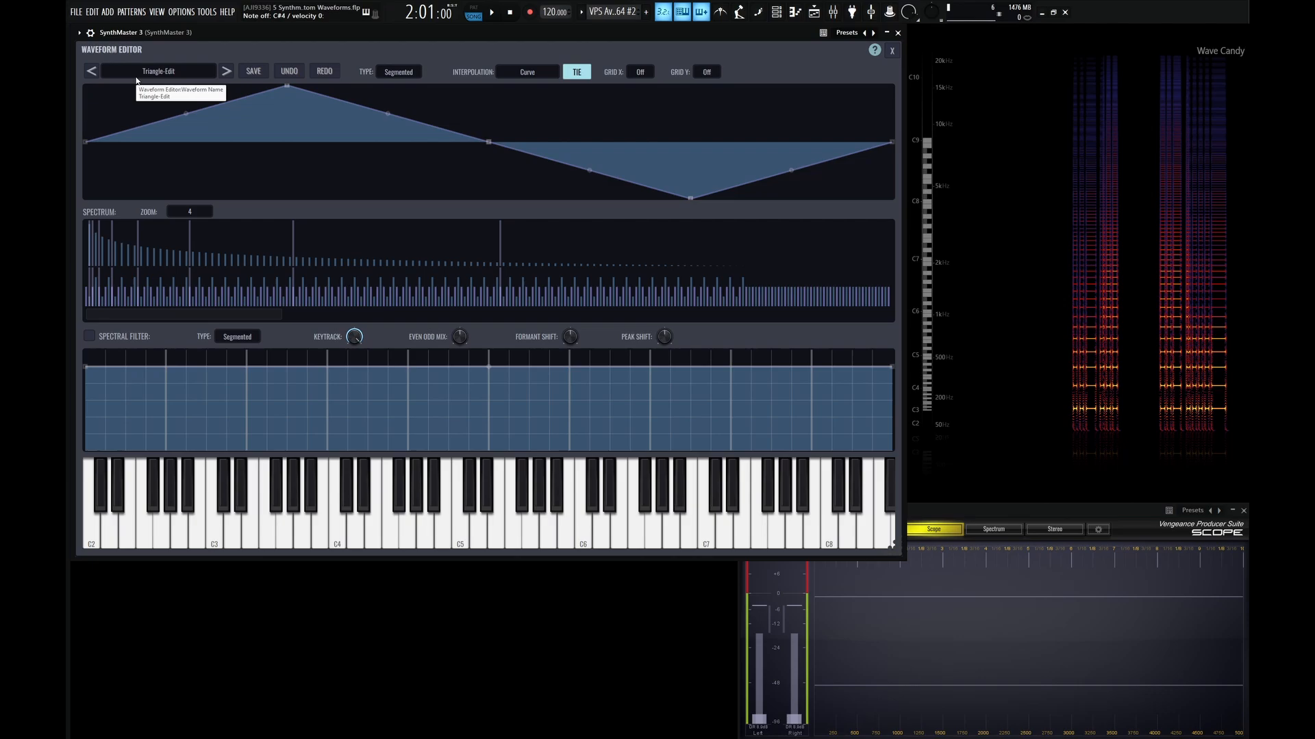
left_click(93, 72)
left_click(576, 73)
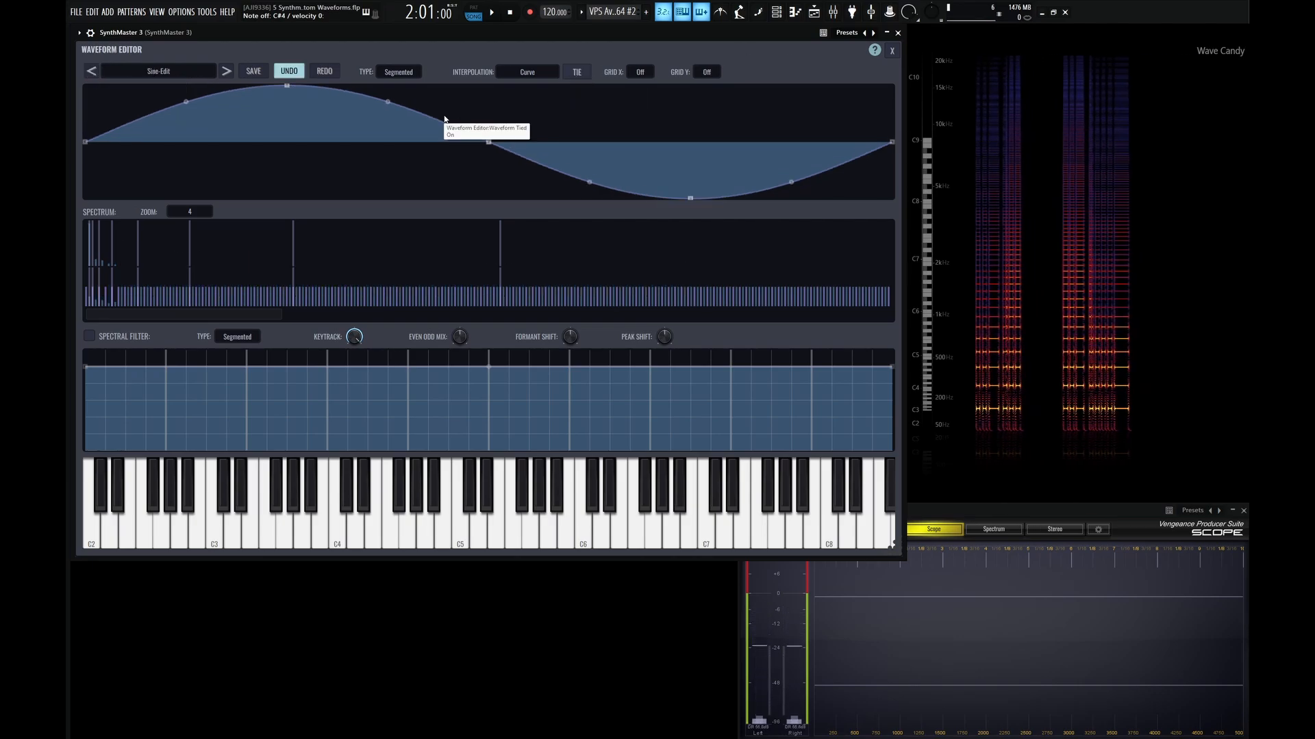
left_click(385, 129)
left_click_drag(386, 129, 404, 188)
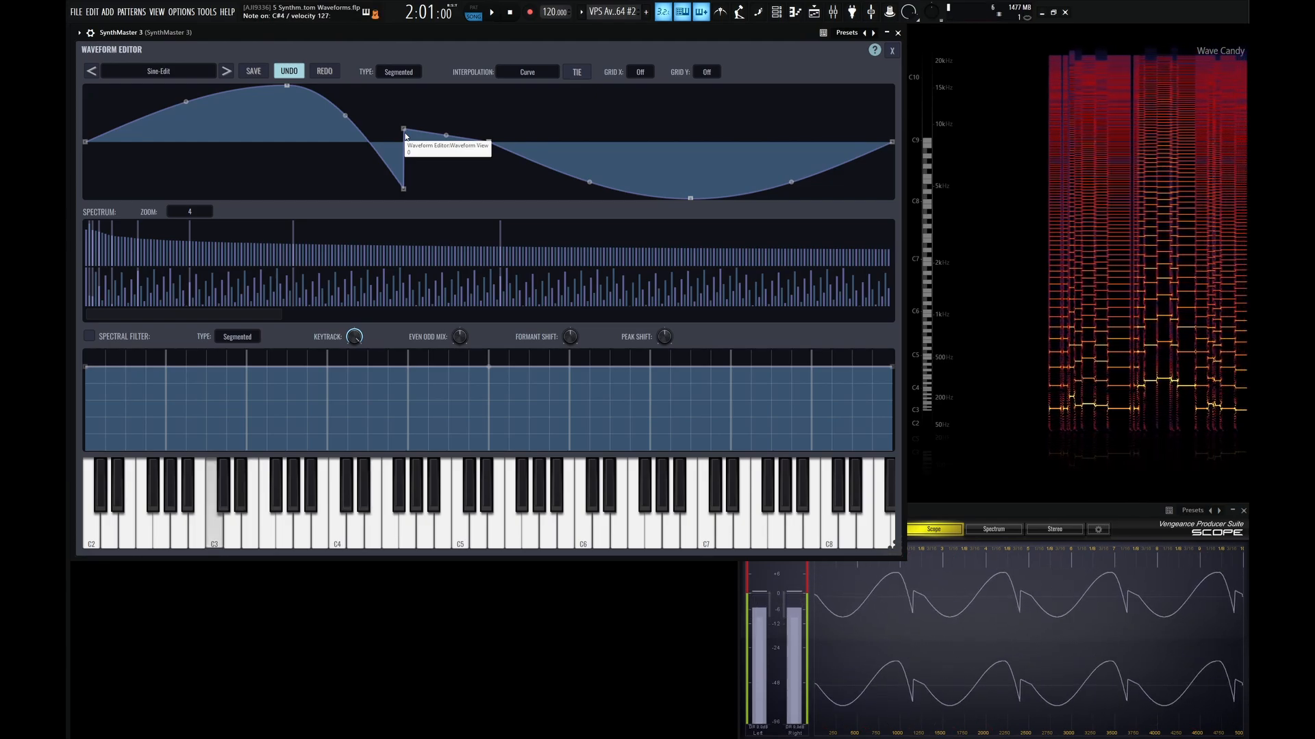
Reposition the split point along the second segment, ending closer to the positive peak, and raise its upper half near the upper limit.
left_click_drag(403, 128, 458, 107)
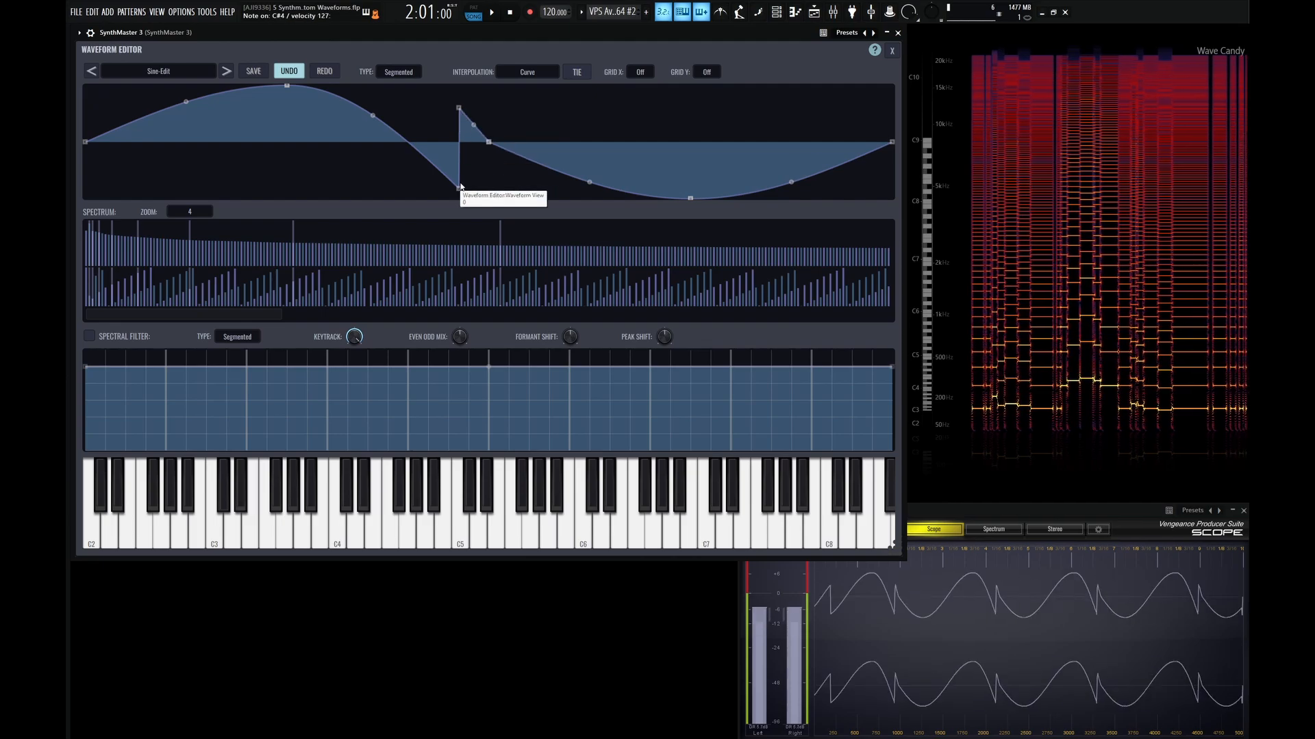
left_click_drag(460, 186, 315, 188)
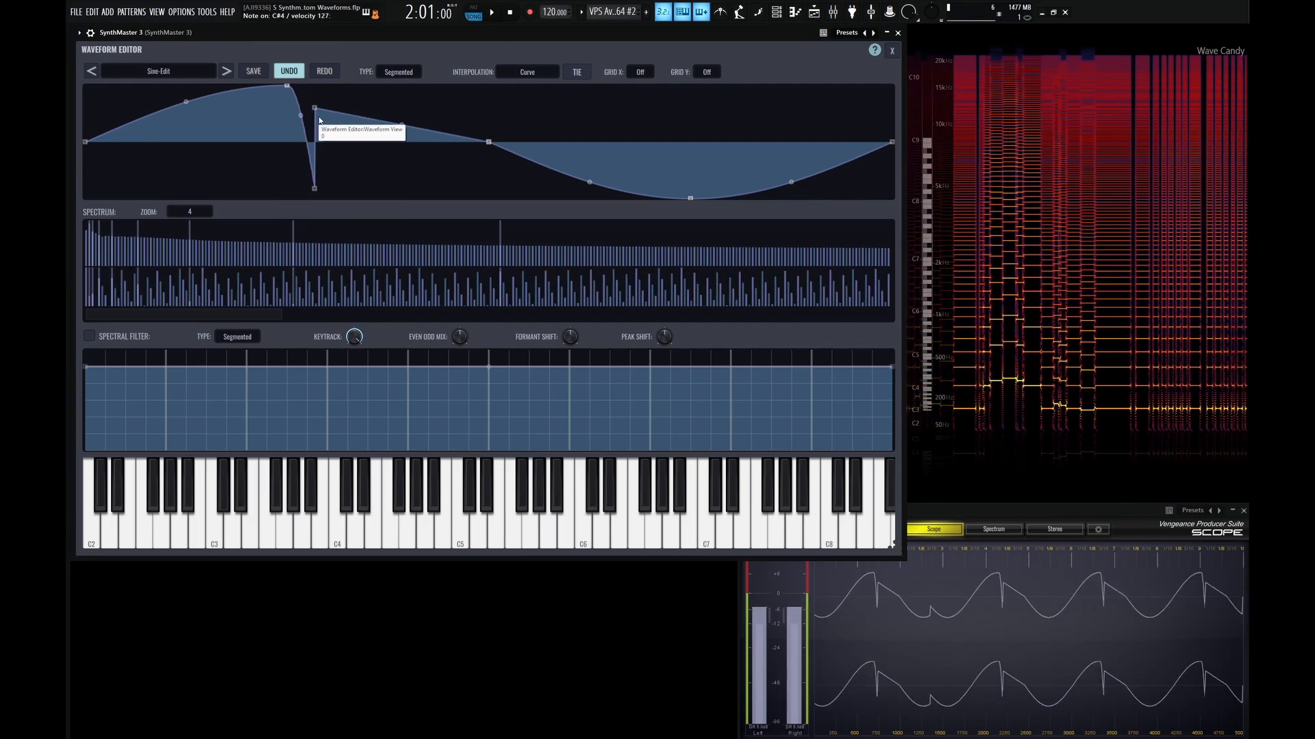
left_click_drag(315, 109, 351, 94)
Add another split point in the first segment and pull one half far below the centre line.
double_click(204, 113)
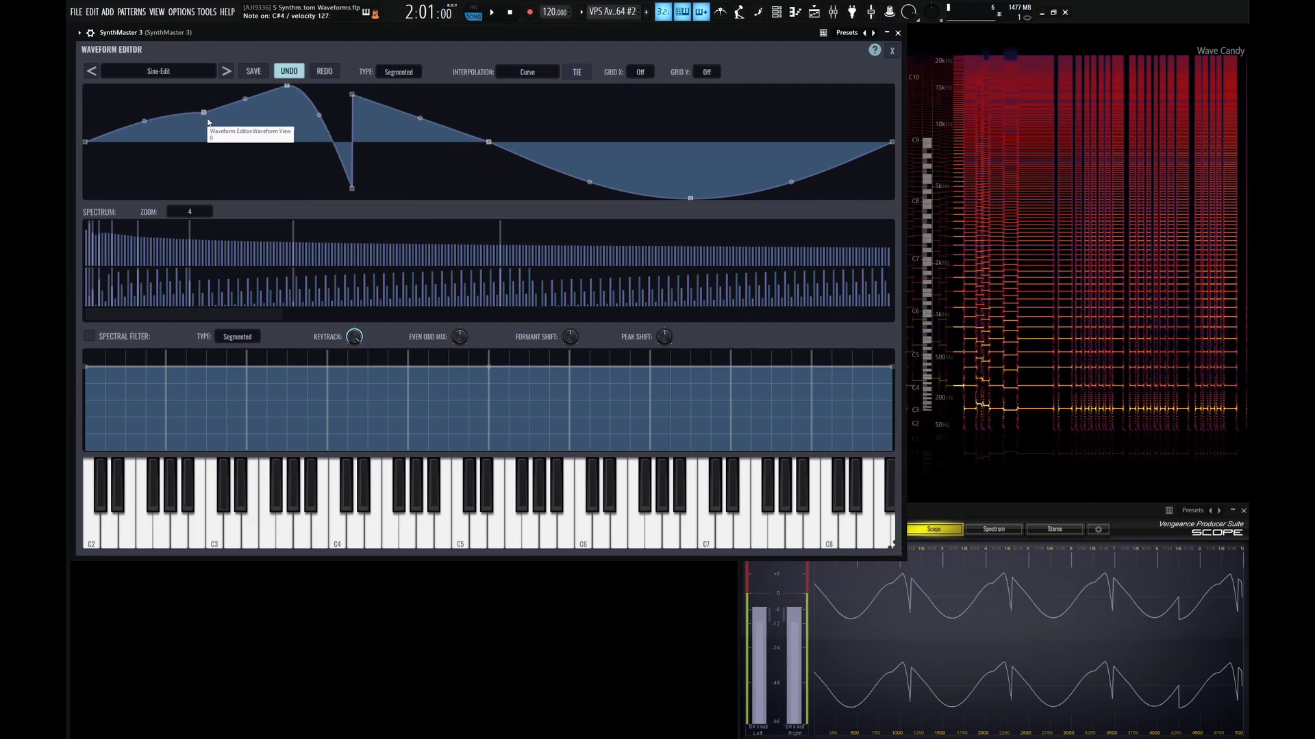
left_click_drag(203, 111, 213, 186)
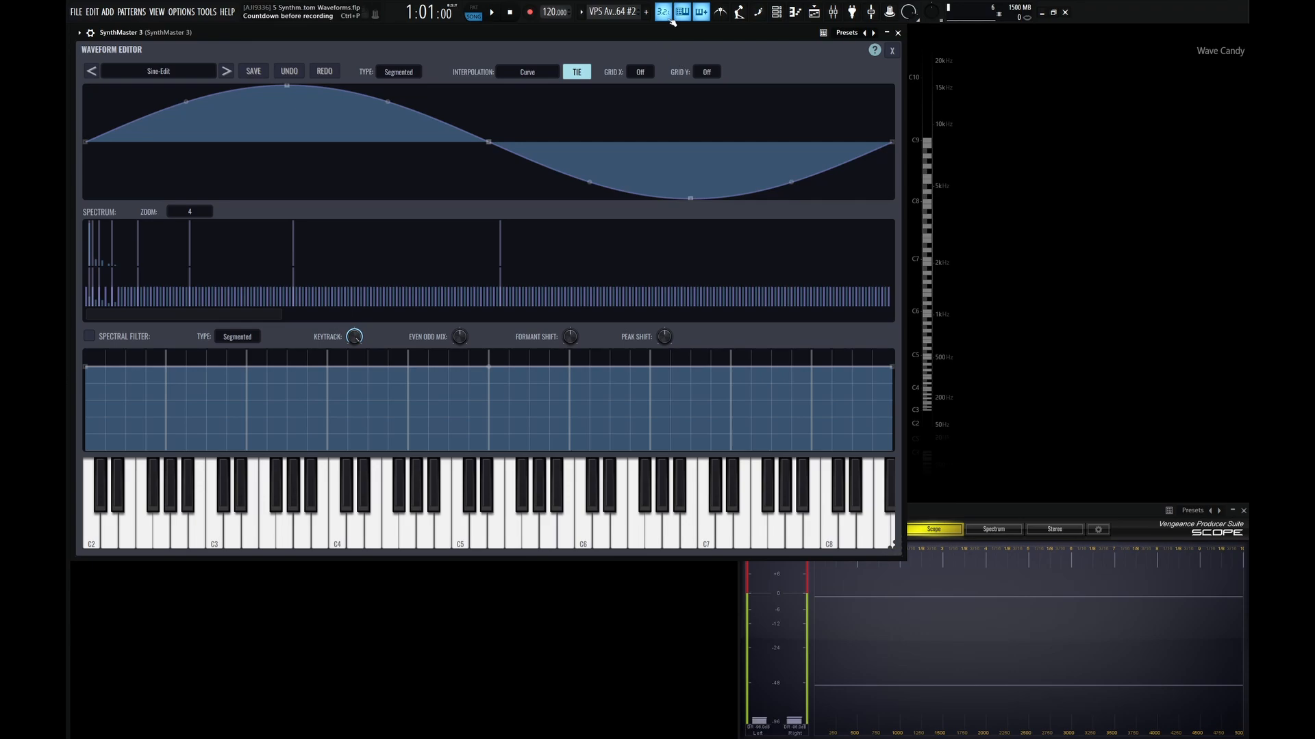
Set Grid X to 16 and Grid Y to 8, and add a grid-snapped point below the centre line in the third segment.
left_click(641, 72)
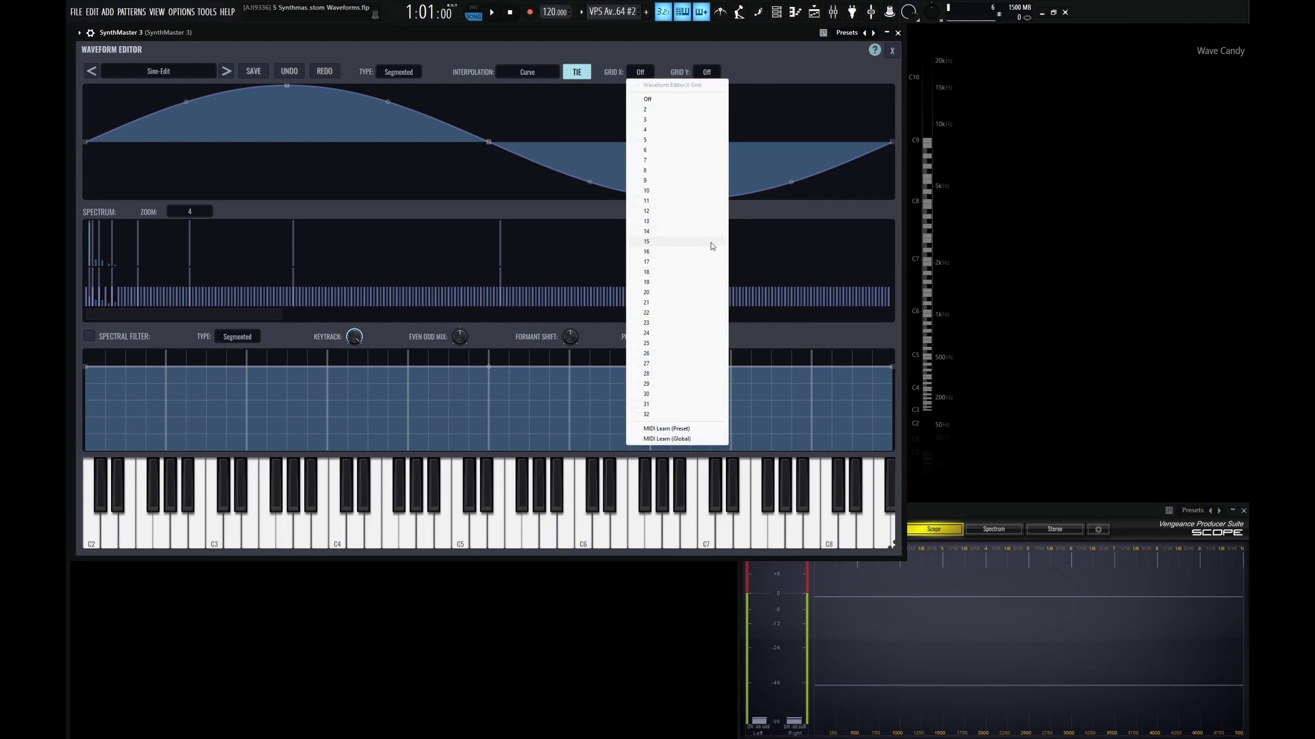
left_click(670, 254)
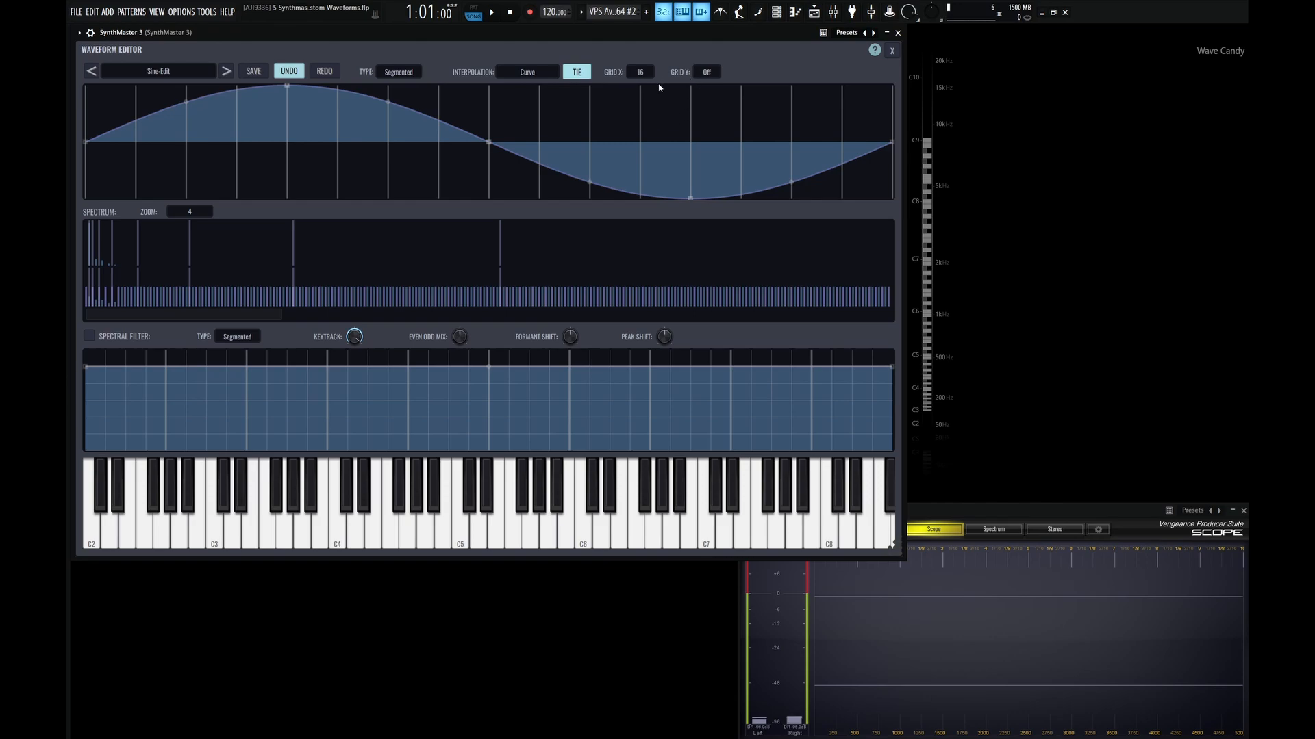
left_click(715, 74)
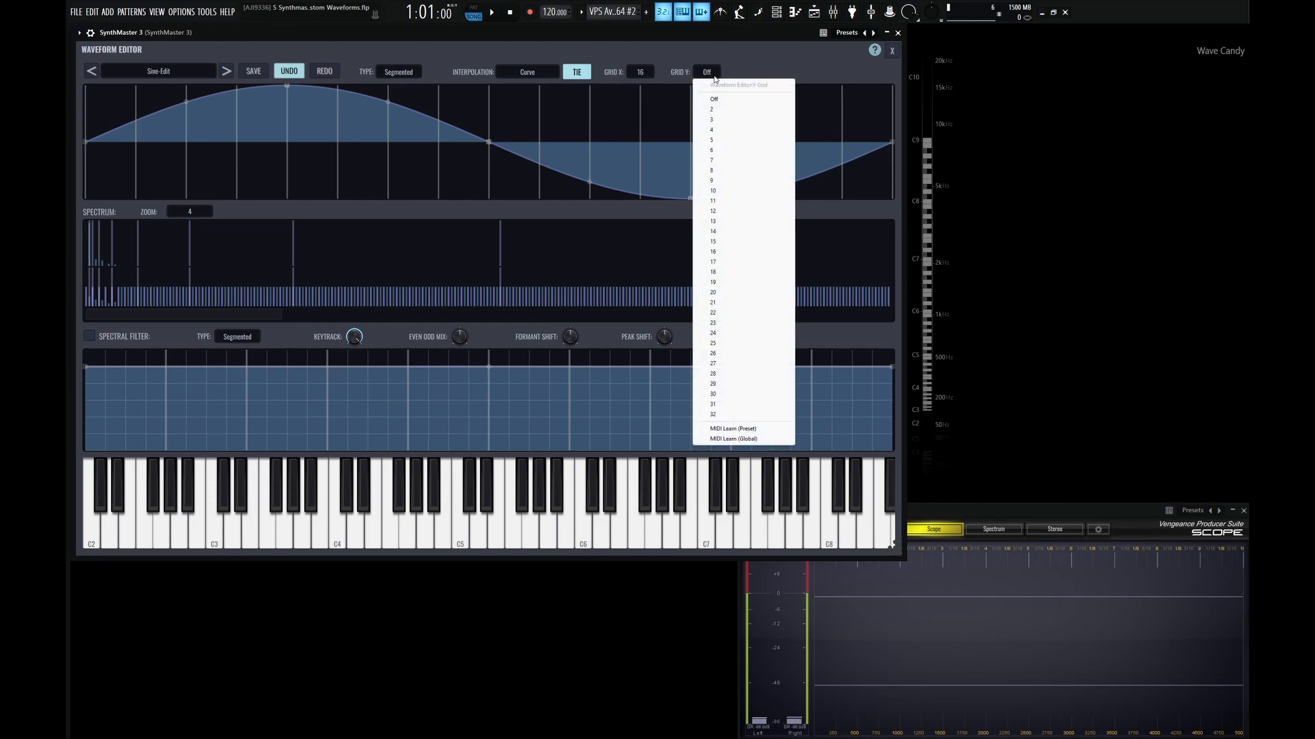
left_click(731, 171)
left_click(642, 158)
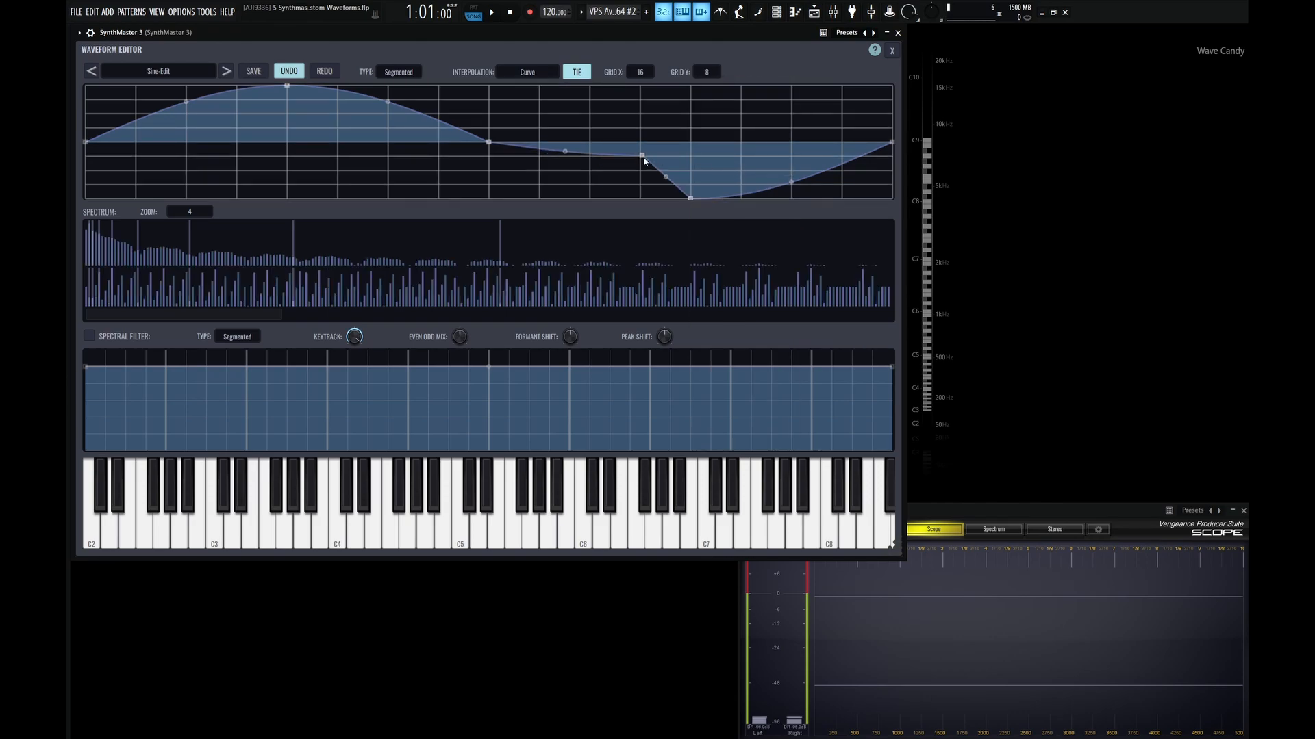
mouse_move(642, 158)
left_mouse_down()
mouse_move(639, 135)
mouse_move(638, 147)
left_mouse_up()
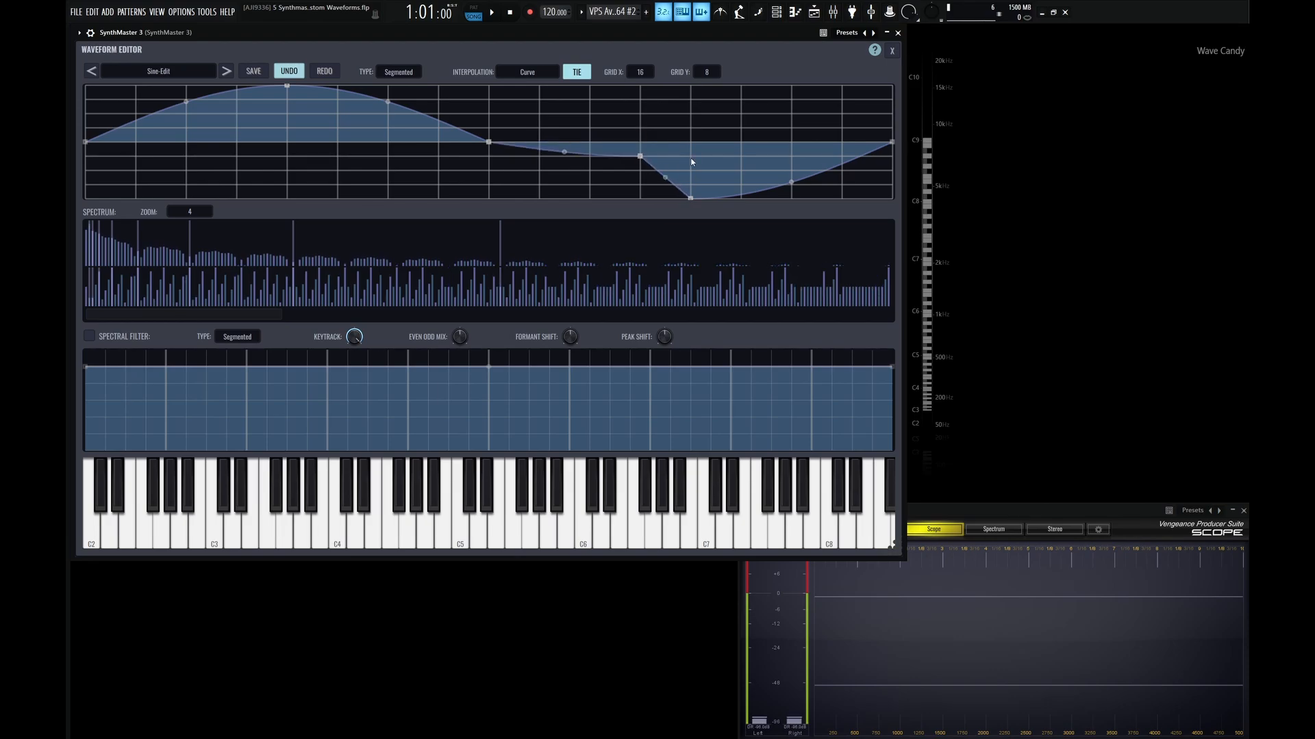
Set both Grid X and Grid Y to Off.
left_click(642, 77)
left_click(662, 94)
left_click(708, 73)
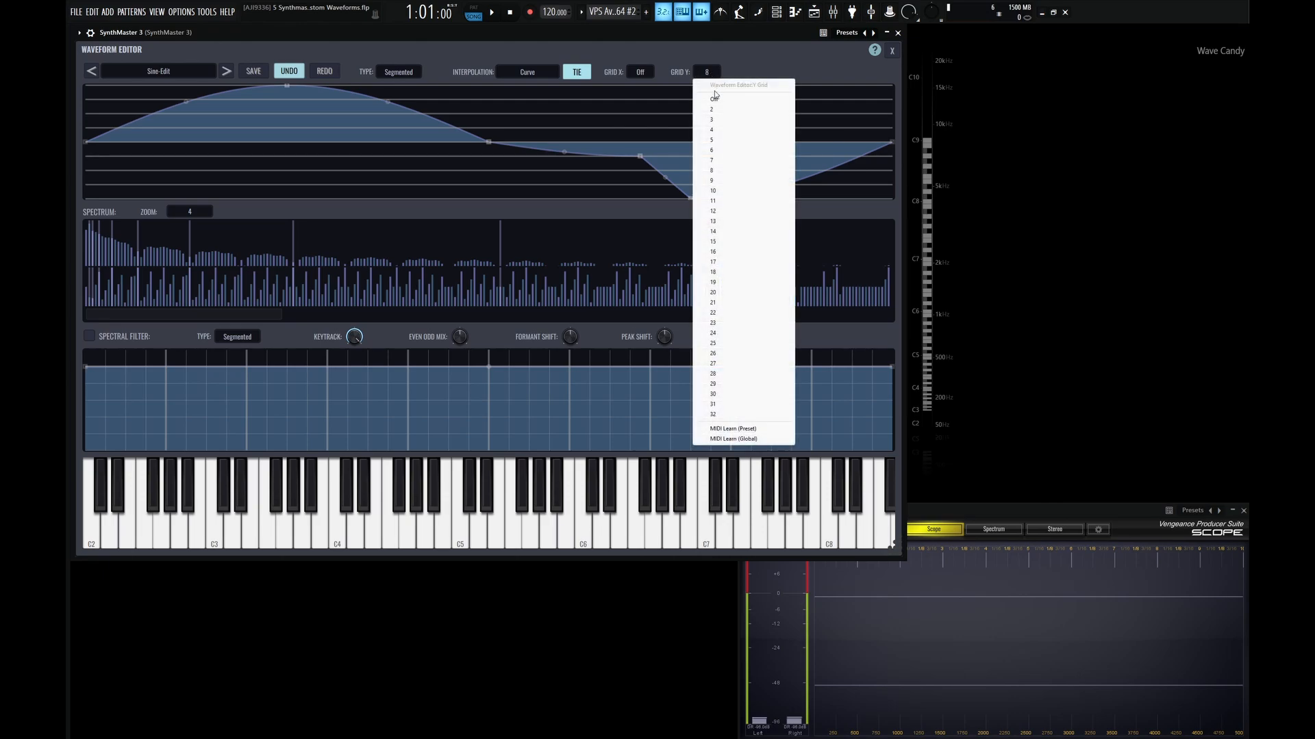
left_click(718, 100)
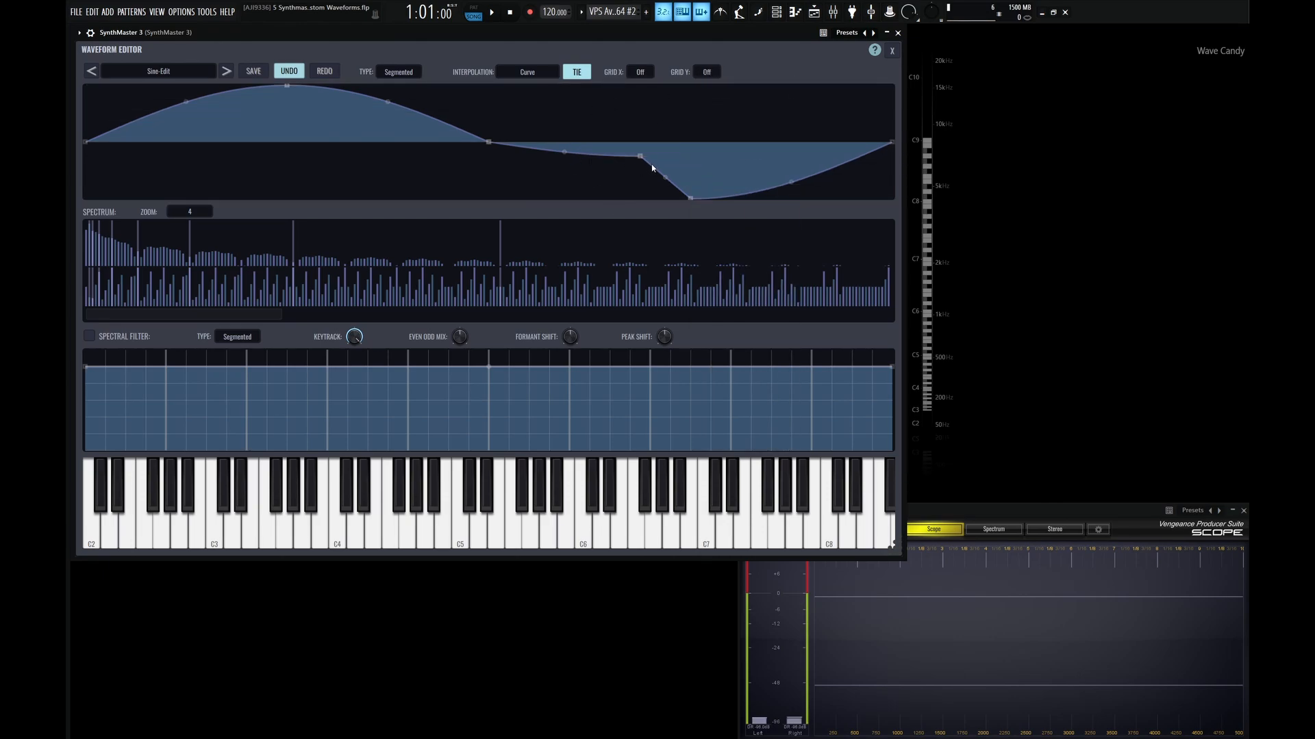
Change the waveform type to Freehand and paint irregular strokes across the waveform with the Noise wave brush.
left_click(401, 74)
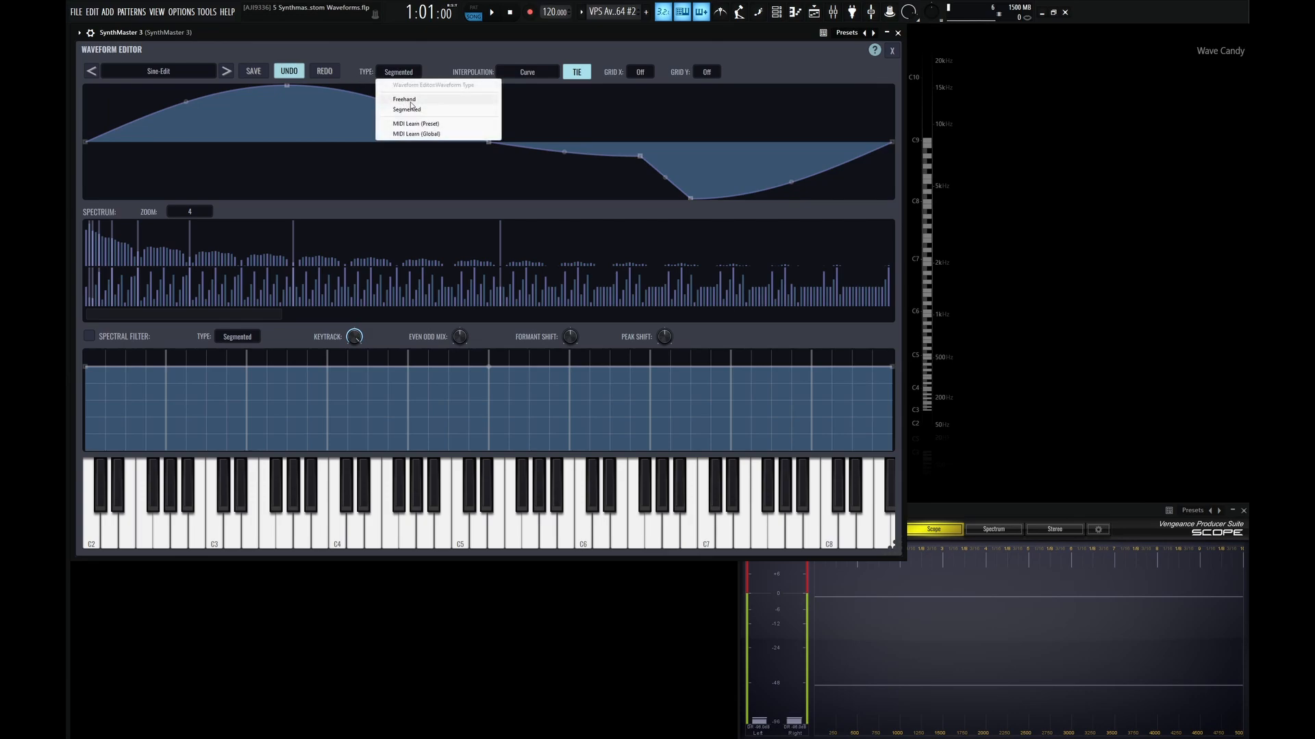
left_click(404, 100)
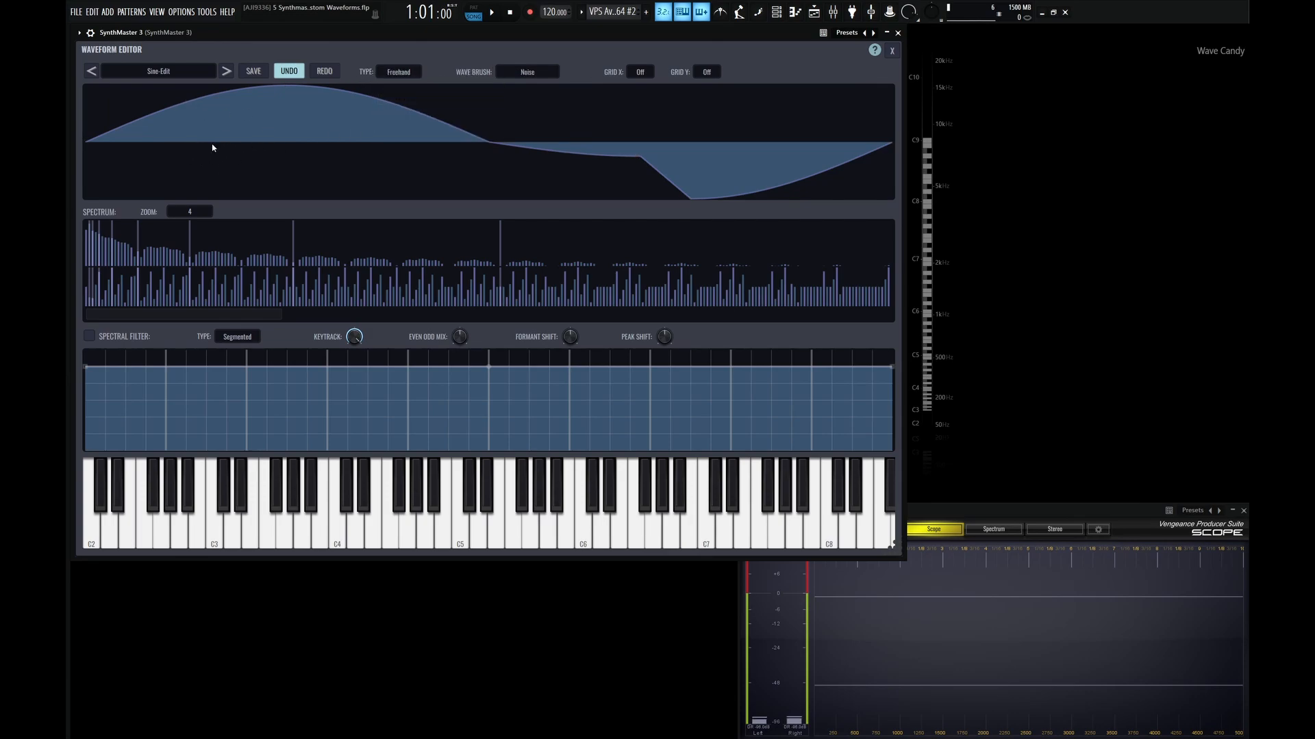
mouse_move(208, 156)
left_mouse_down()
mouse_move(238, 102)
mouse_move(417, 176)
mouse_move(488, 135)
mouse_move(616, 160)
mouse_move(654, 113)
left_mouse_up()
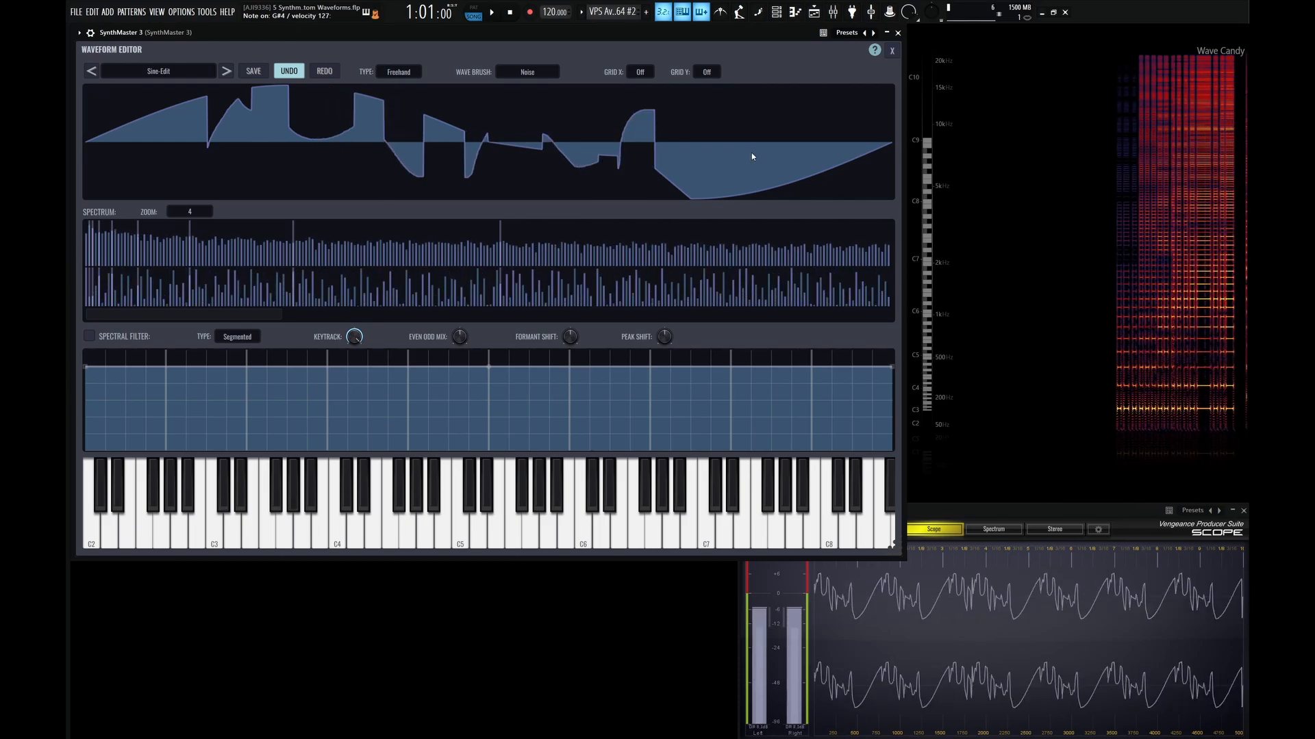
mouse_move(744, 161)
left_mouse_down()
mouse_move(630, 126)
mouse_move(780, 114)
mouse_move(449, 129)
mouse_move(282, 175)
mouse_move(167, 125)
left_mouse_up()
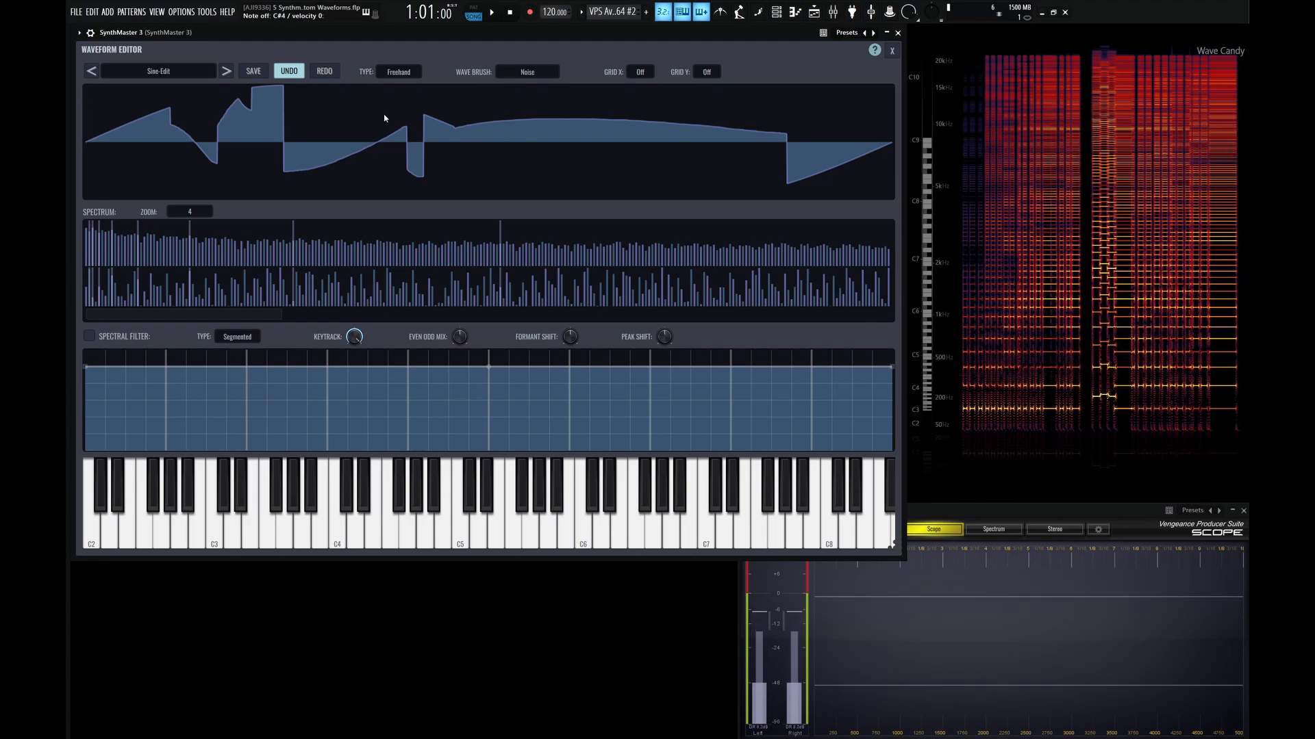
Redraw the lower harmonics' amplitudes and phases in the spectrum, and set the spectrum zoom to 16.
mouse_move(128, 232)
left_mouse_down()
mouse_move(193, 258)
mouse_move(255, 244)
left_mouse_up()
mouse_move(91, 270)
left_mouse_down()
mouse_move(225, 305)
mouse_move(291, 268)
mouse_move(152, 236)
mouse_move(100, 251)
mouse_move(148, 282)
mouse_move(276, 247)
mouse_move(375, 255)
mouse_move(293, 249)
mouse_move(358, 288)
left_mouse_up()
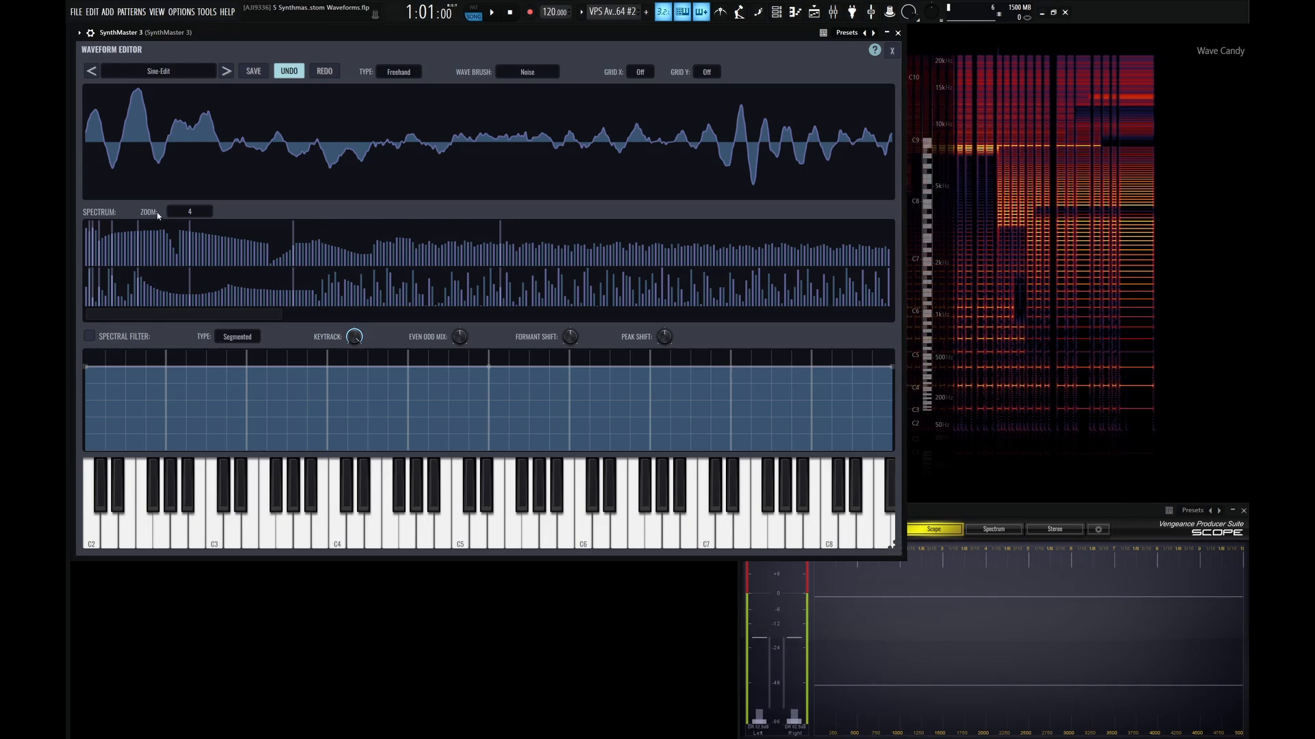
left_click(193, 217)
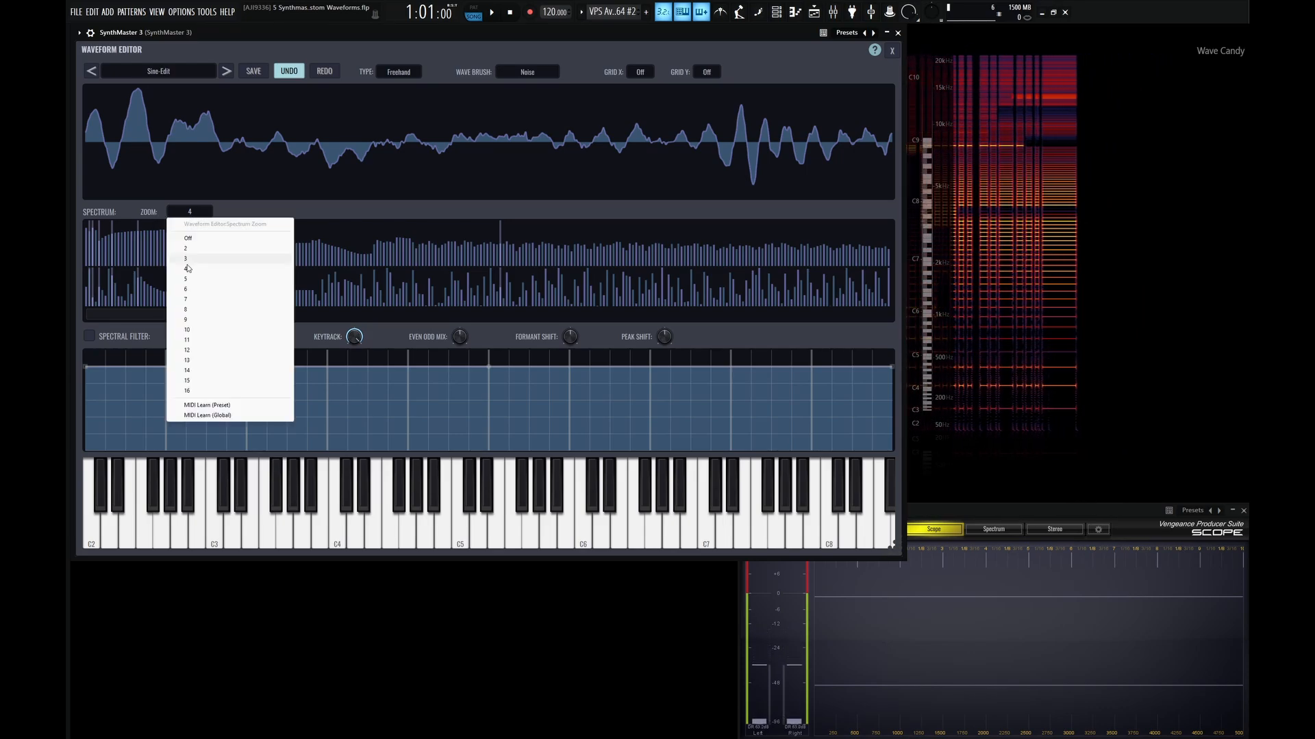
left_click(247, 391)
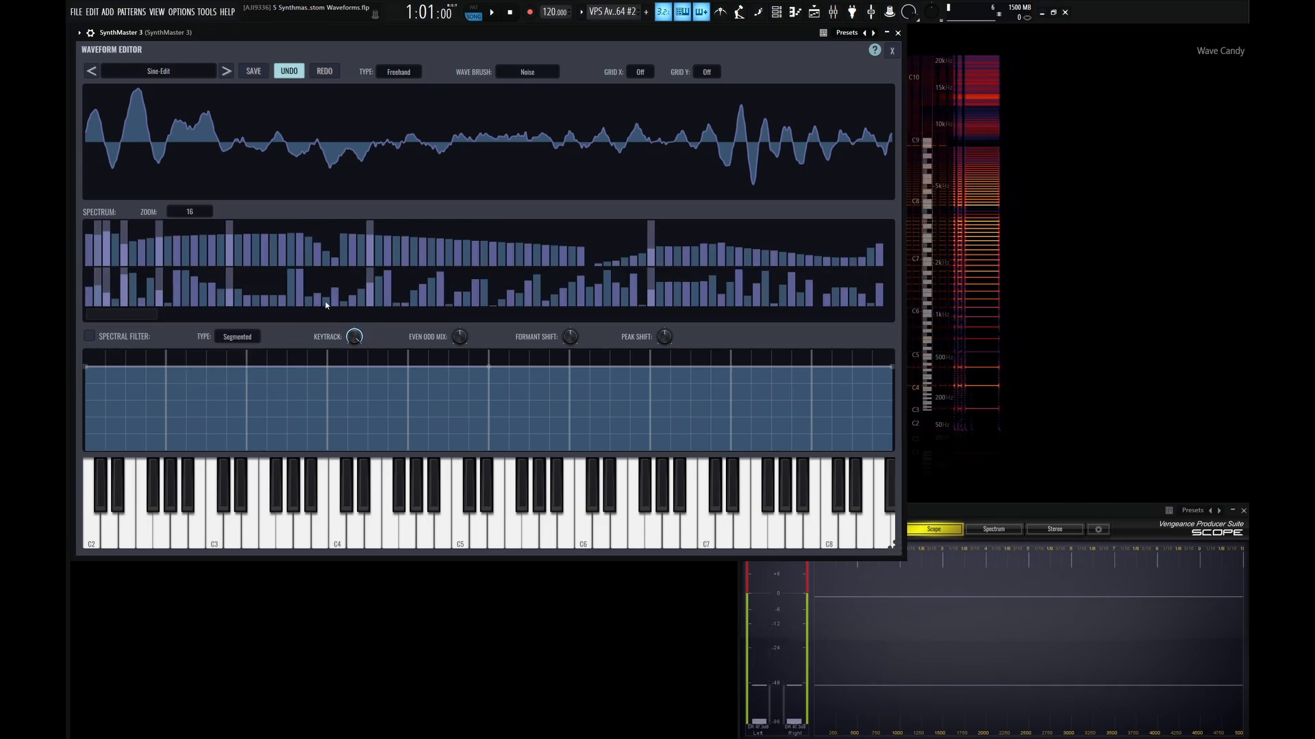
Reload the Sine waveform and change its type to Freehand.
left_click(226, 71)
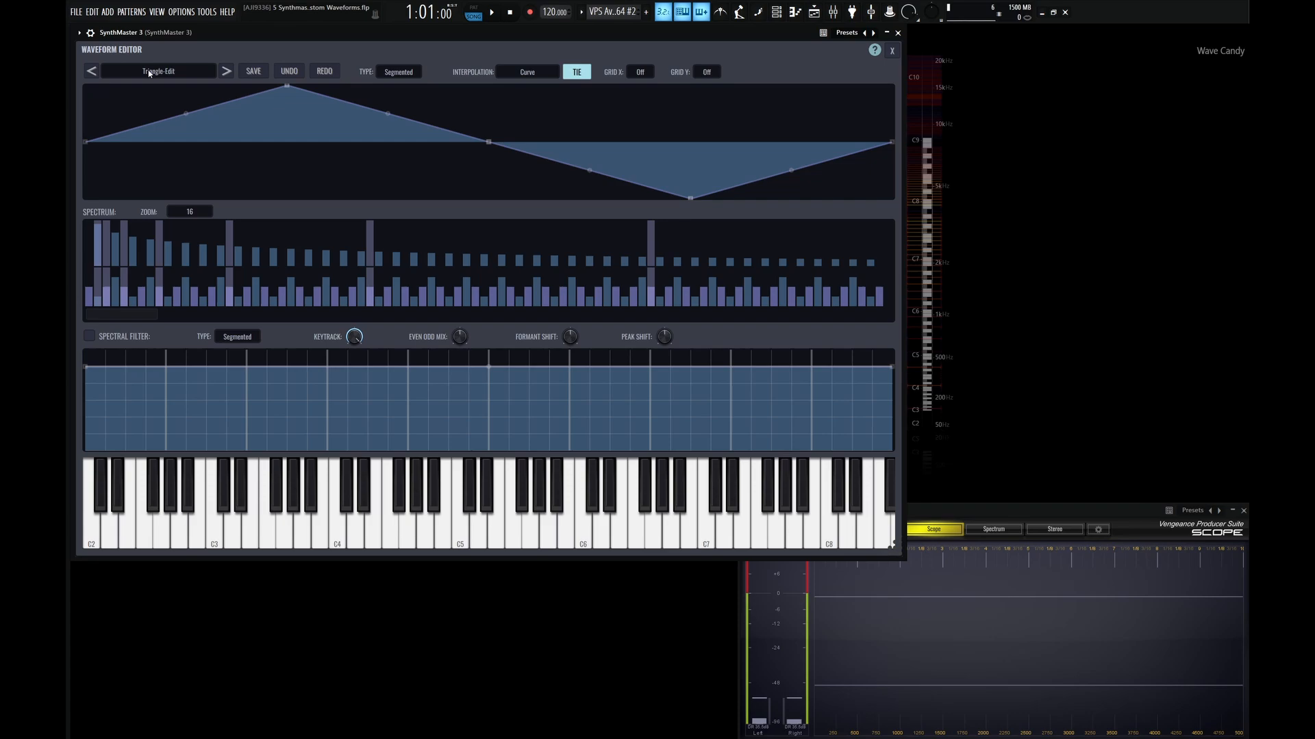
left_click(93, 73)
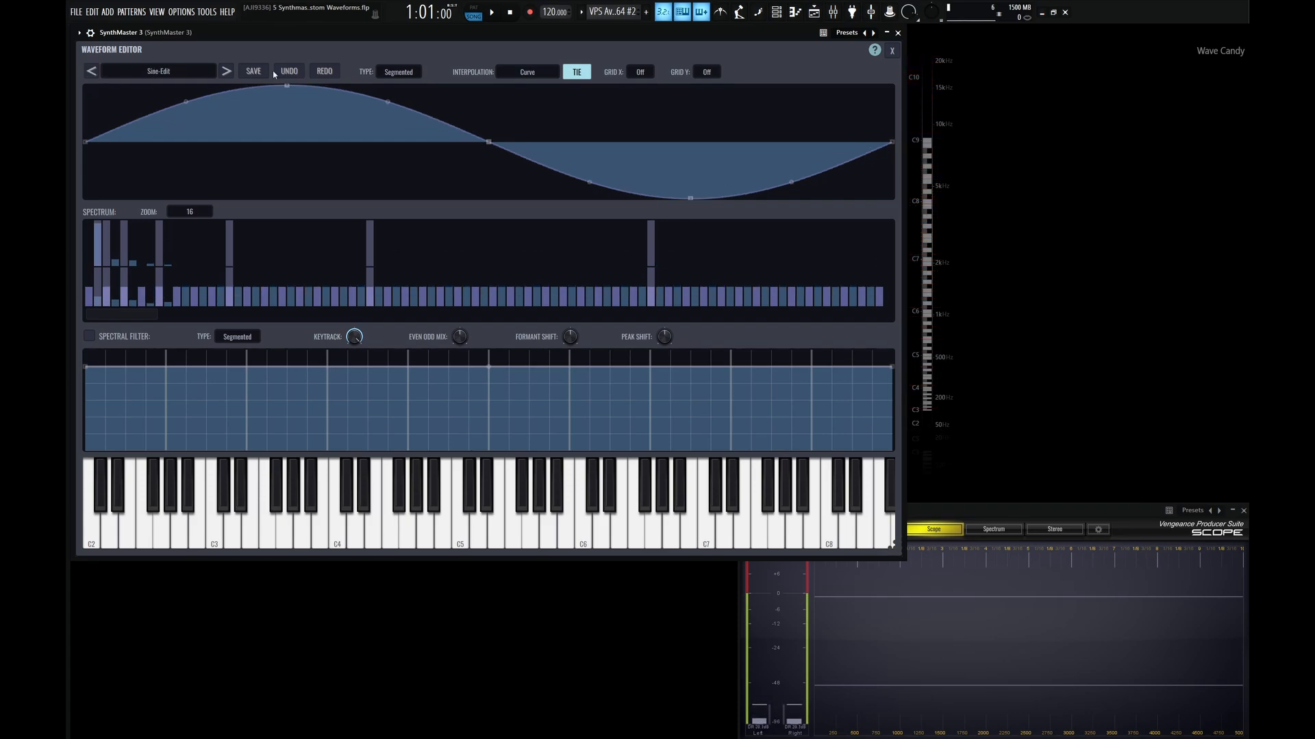
left_click(381, 73)
left_click(401, 99)
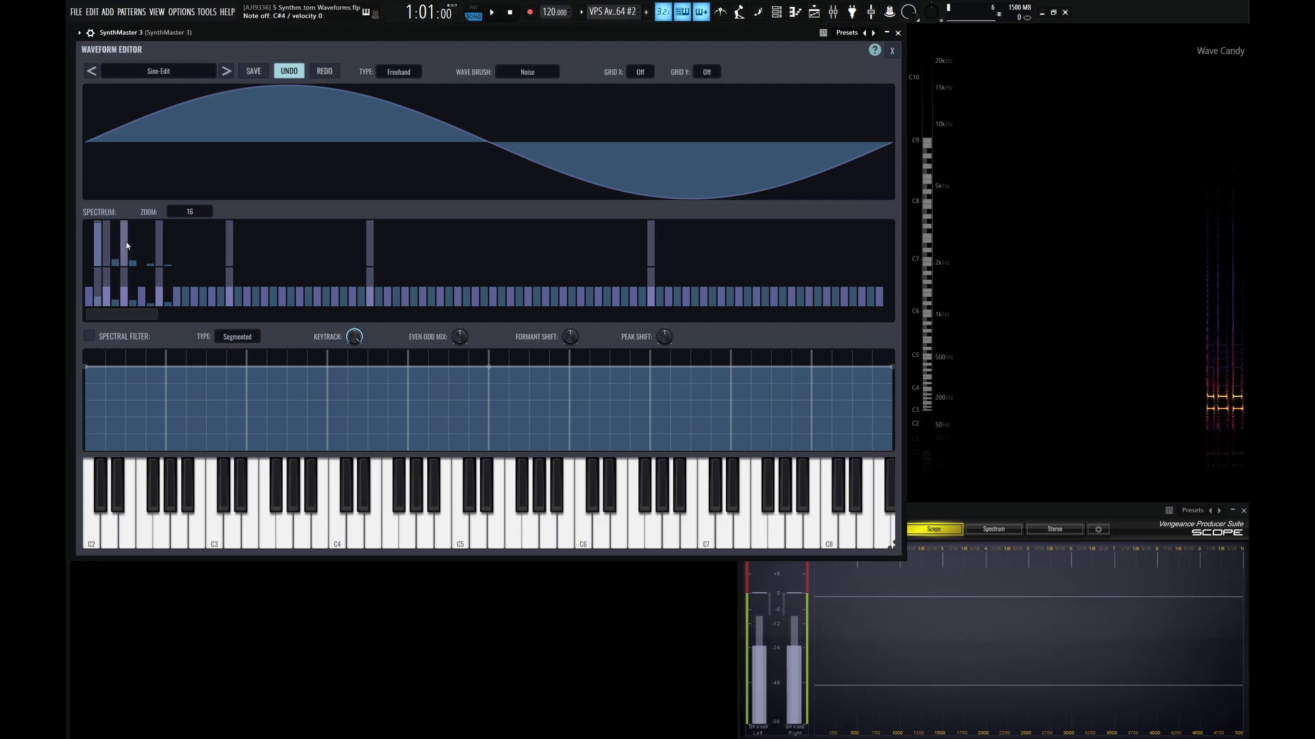
Raise the amplitudes of the 4th, 8th and 16th harmonics at the highlighted octave bars in the spectrum.
left_click(123, 231)
left_click(160, 231)
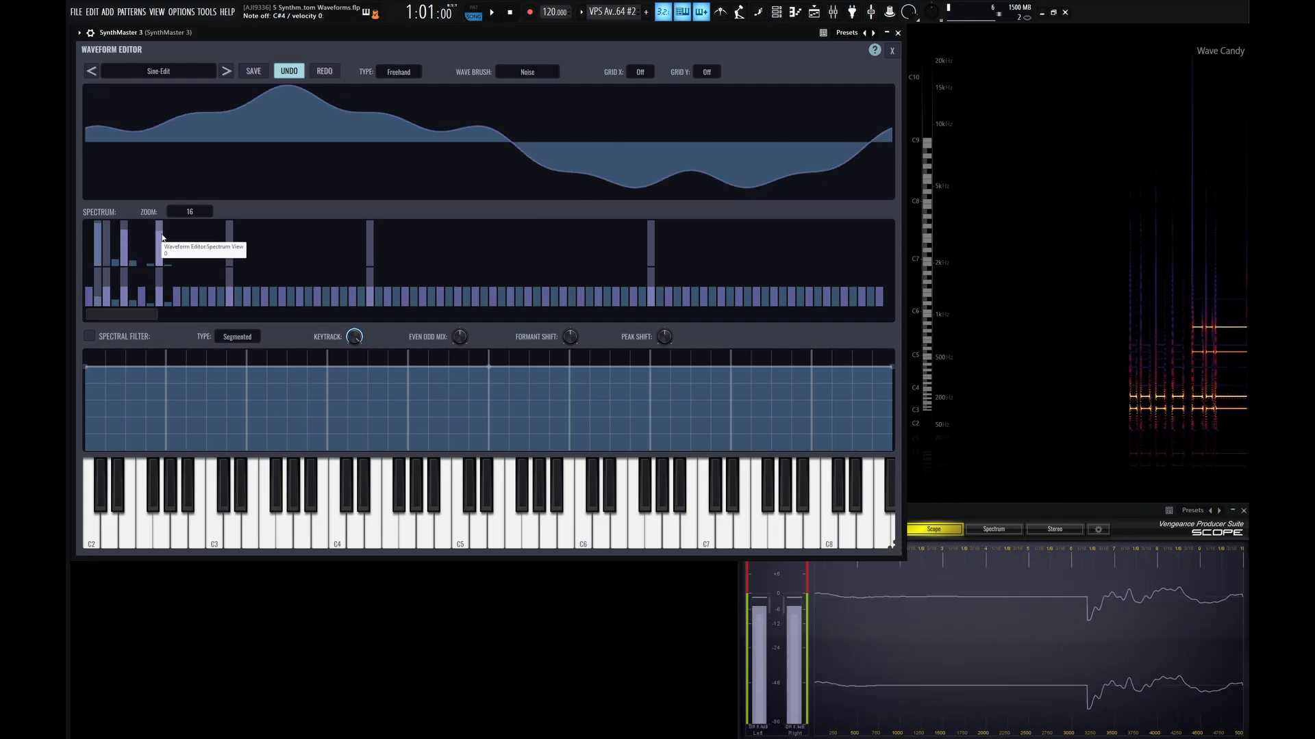
left_click(230, 238)
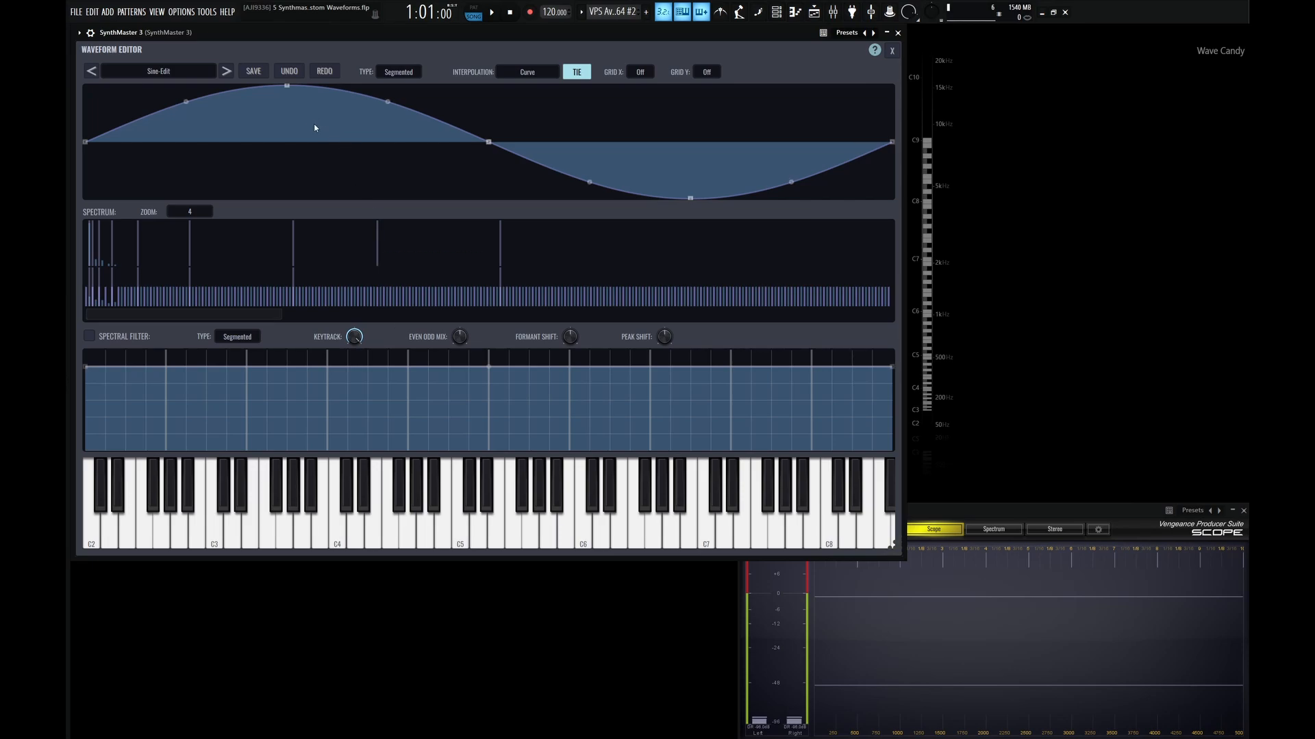
Load the factory Sawtooth waveform.
left_click(225, 78)
left_click(225, 78)
left_click(226, 77)
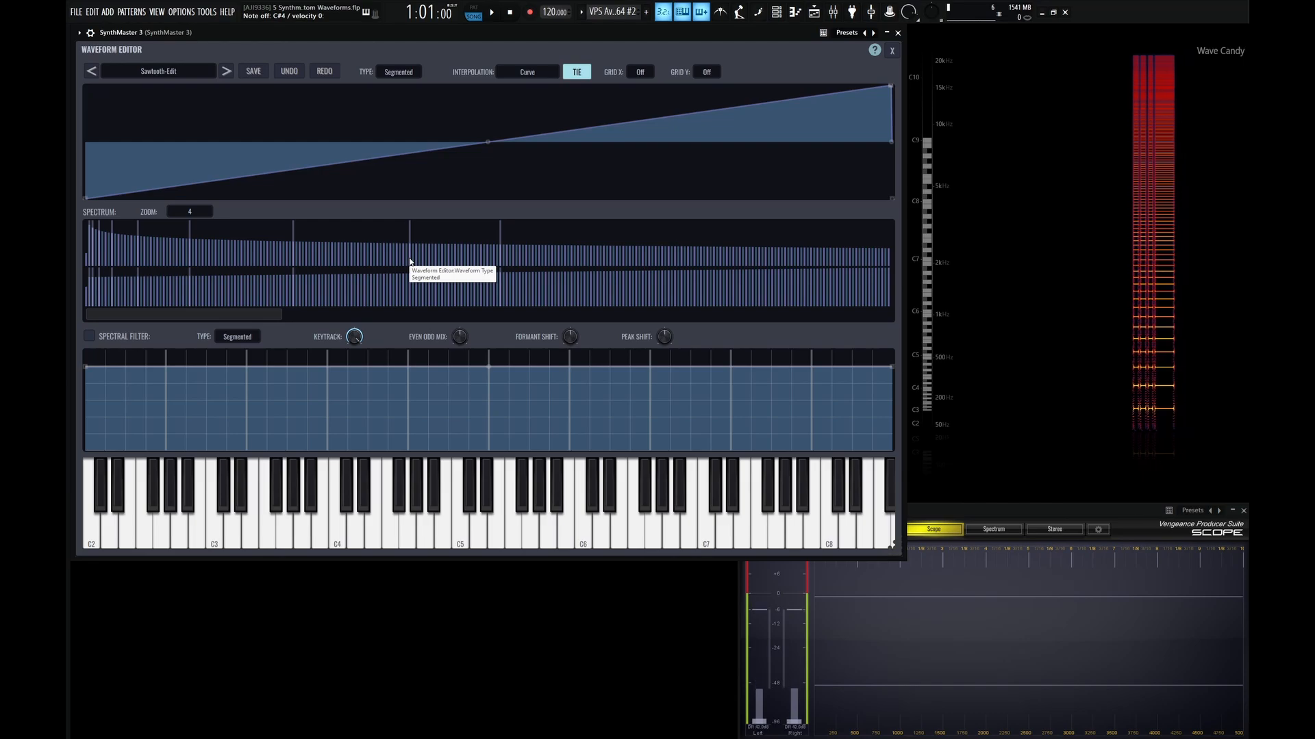
Enable the spectral filter and shape its segmented curve into a V-shaped notch at the middle, with full level on both sides.
left_click(89, 336)
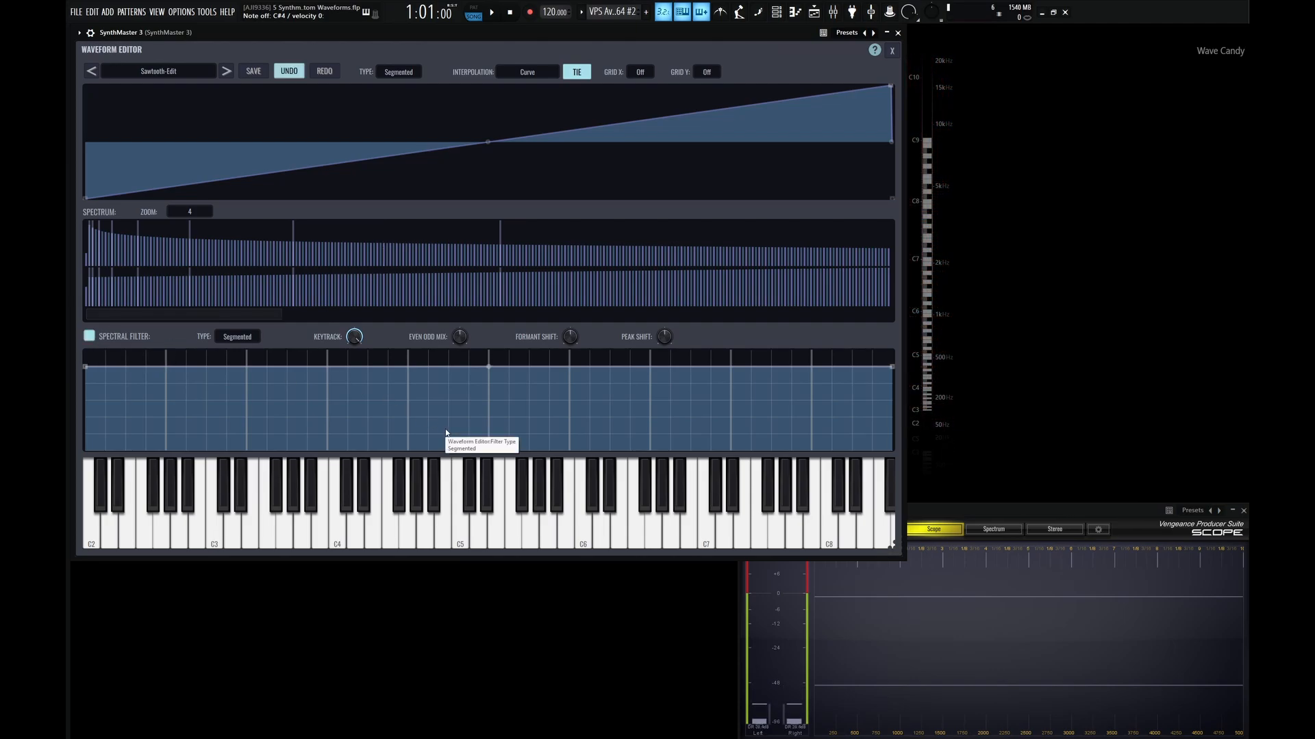
left_click(489, 385)
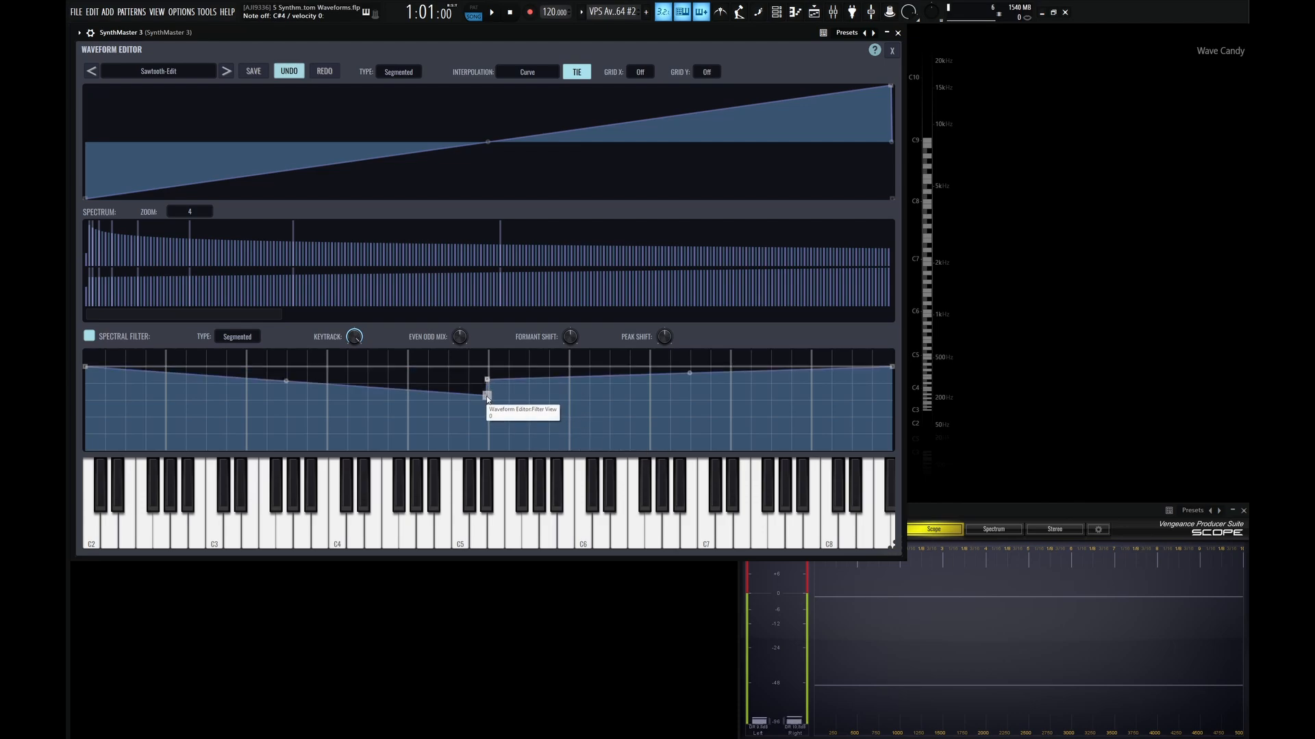
left_click_drag(489, 384, 492, 442)
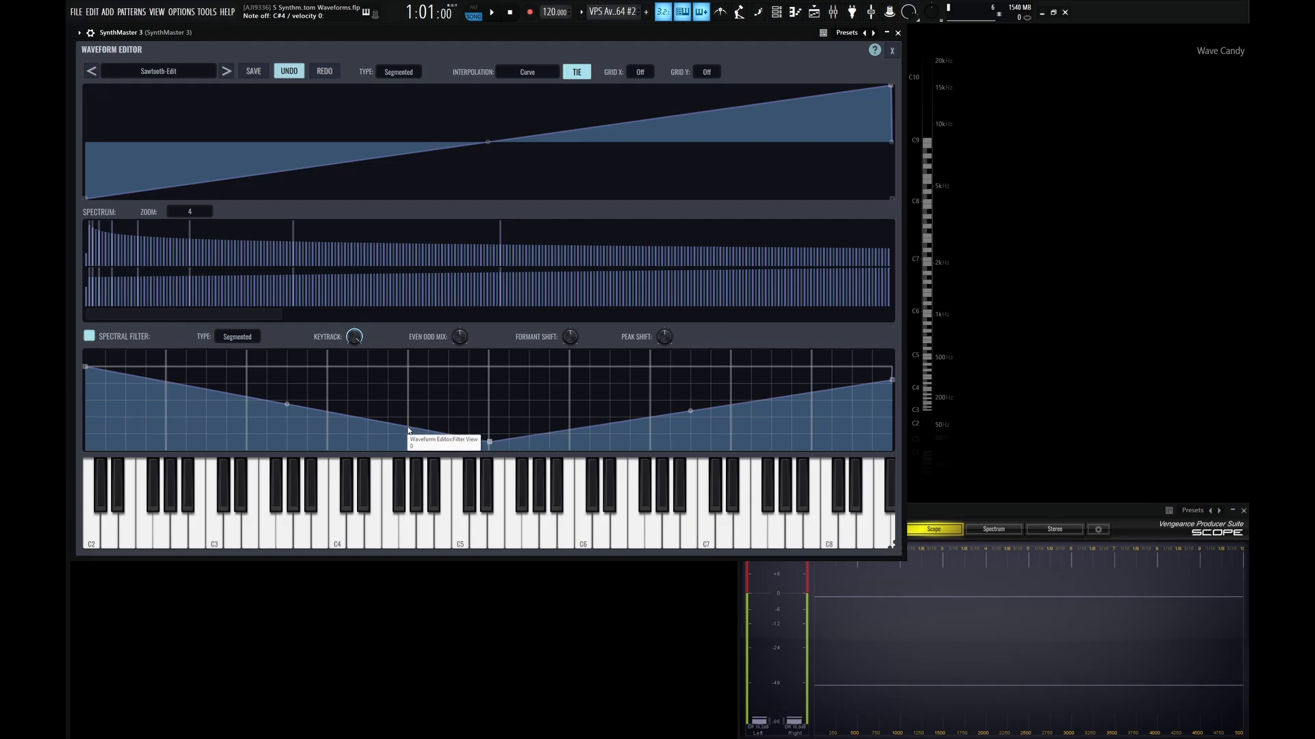
left_click_drag(412, 432, 409, 369)
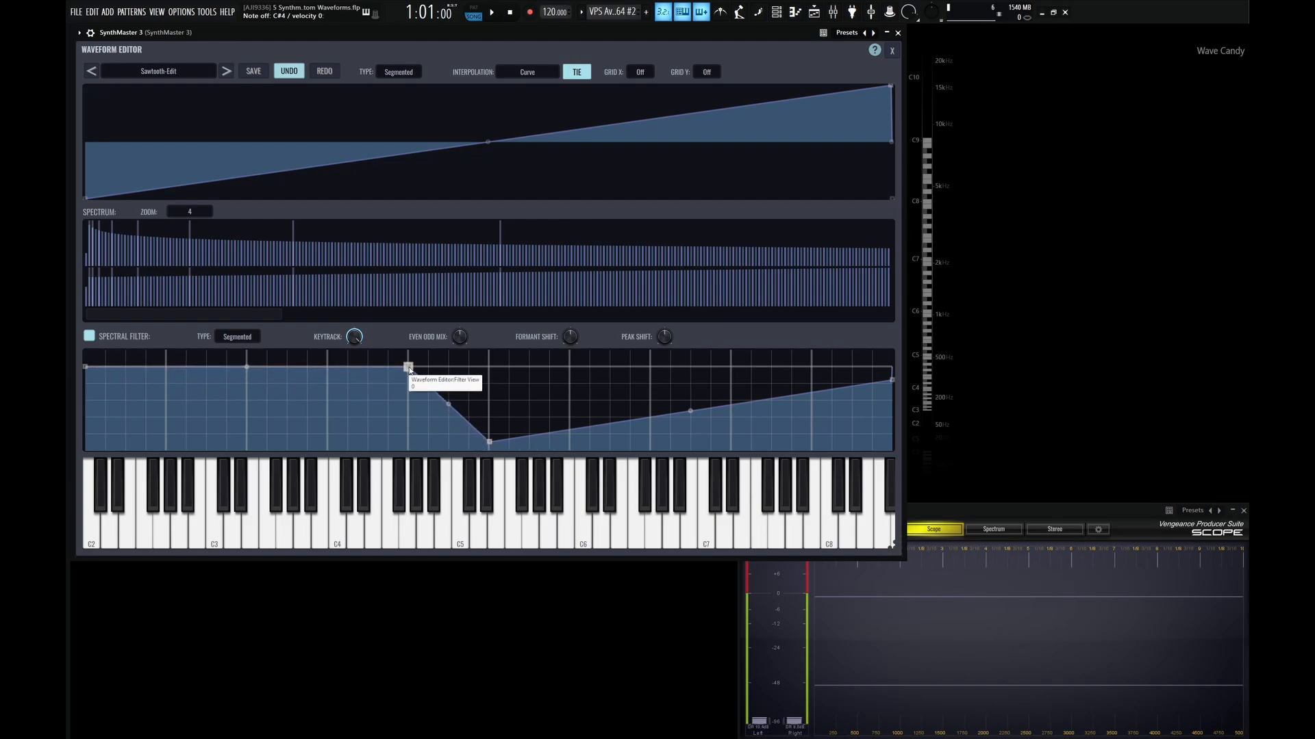
left_click_drag(571, 431, 570, 366)
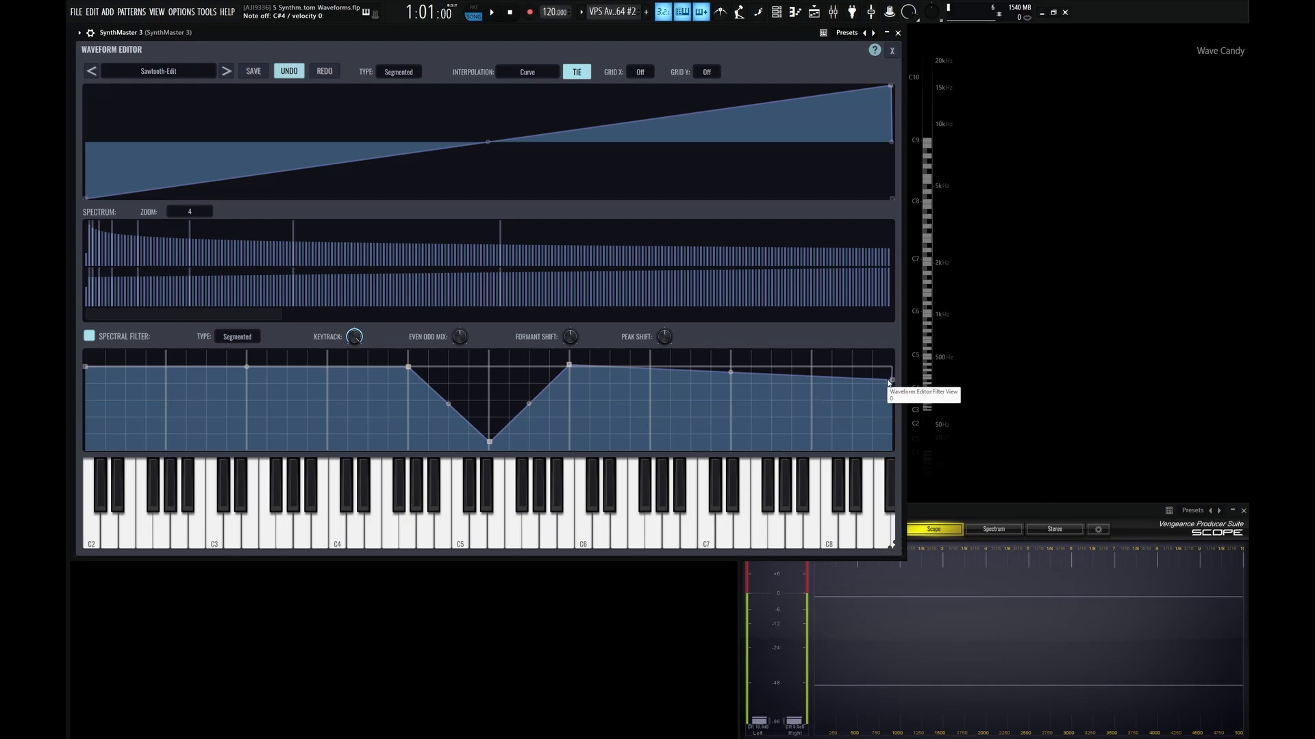
left_click_drag(892, 384, 892, 369)
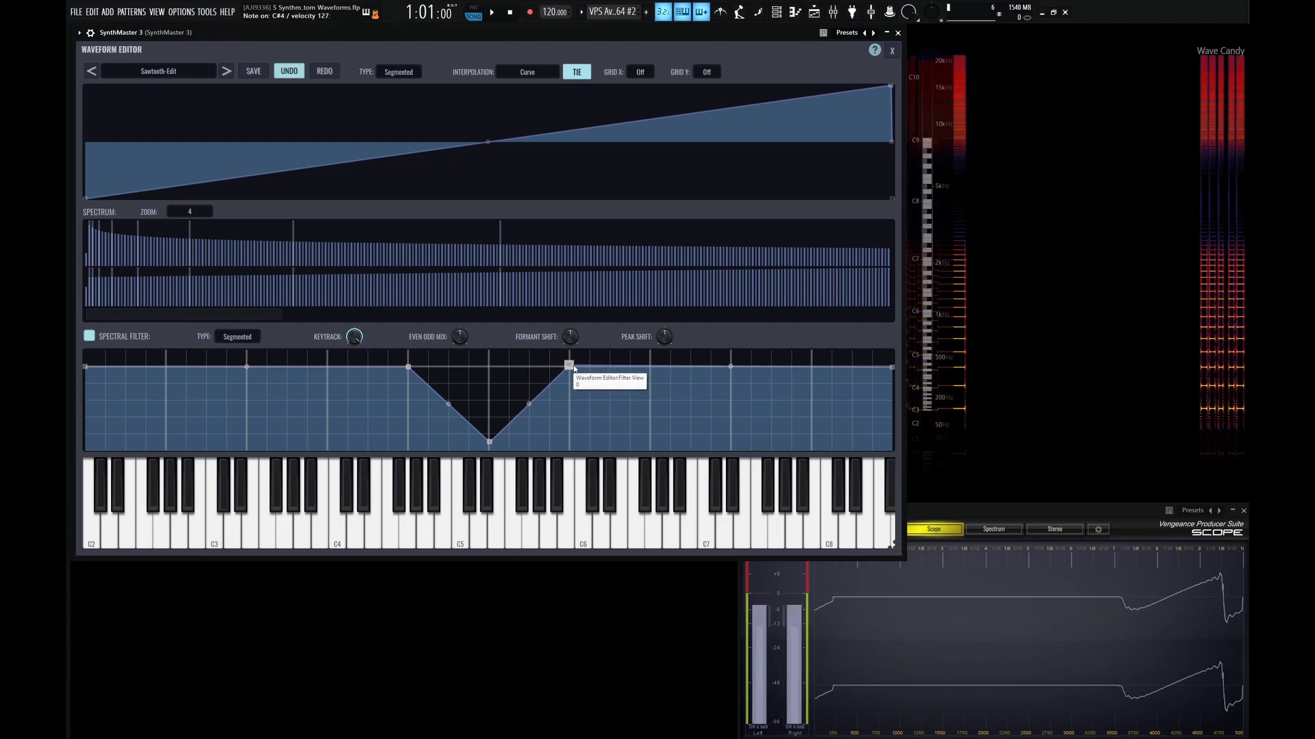
Narrow the spectral filter's notch by moving its upper and lower shoulder points in close to the dip.
mouse_move(568, 367)
left_mouse_down()
mouse_move(679, 367)
mouse_move(588, 366)
left_mouse_up()
mouse_move(502, 366)
left_mouse_down()
mouse_move(617, 370)
mouse_move(492, 367)
left_mouse_up()
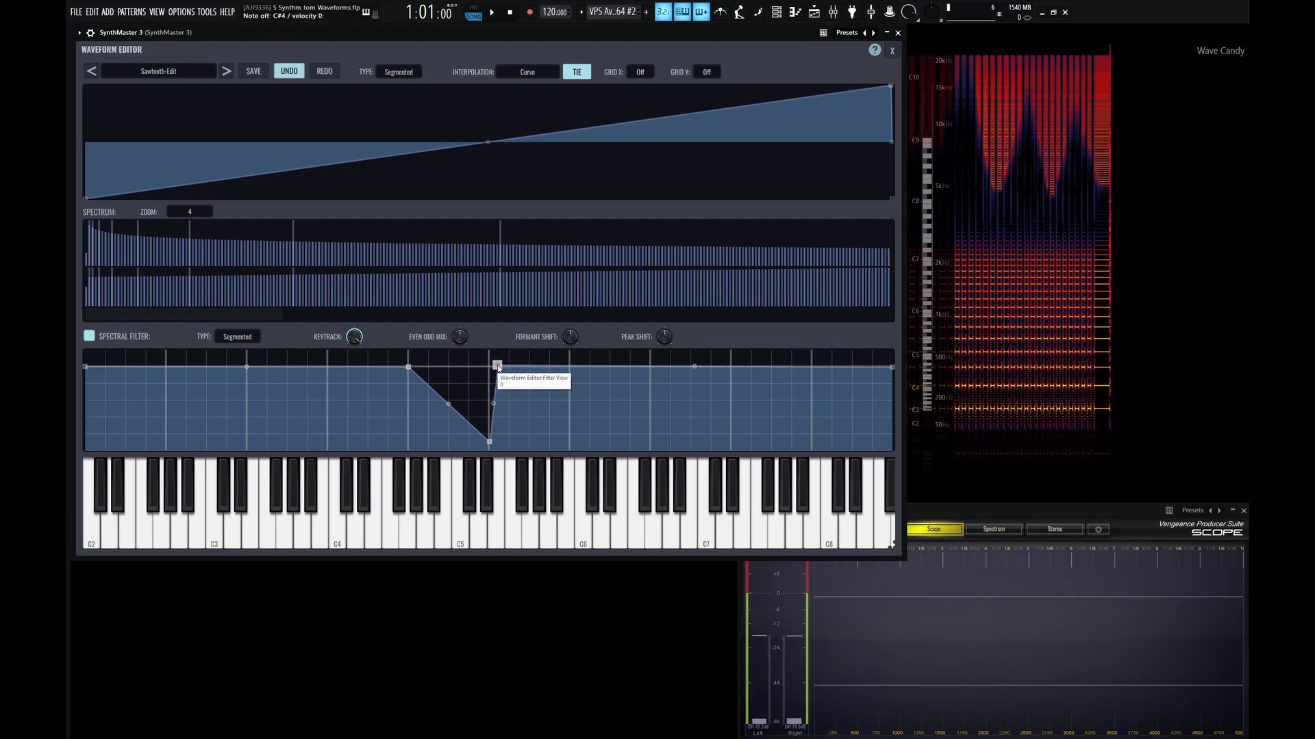
left_click_drag(409, 370, 485, 367)
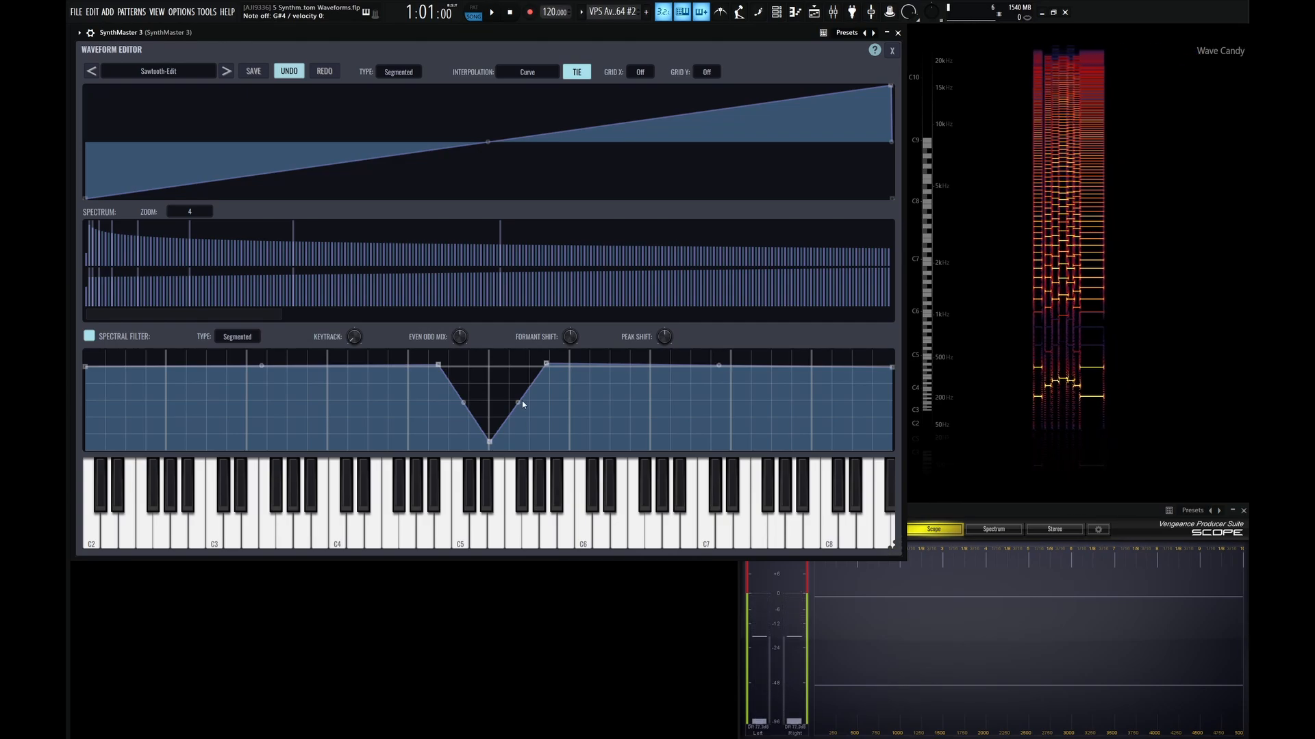
Shift the spectral filter's notch up to about C7 by moving its two shoulder points and its dip.
left_click_drag(546, 365, 740, 369)
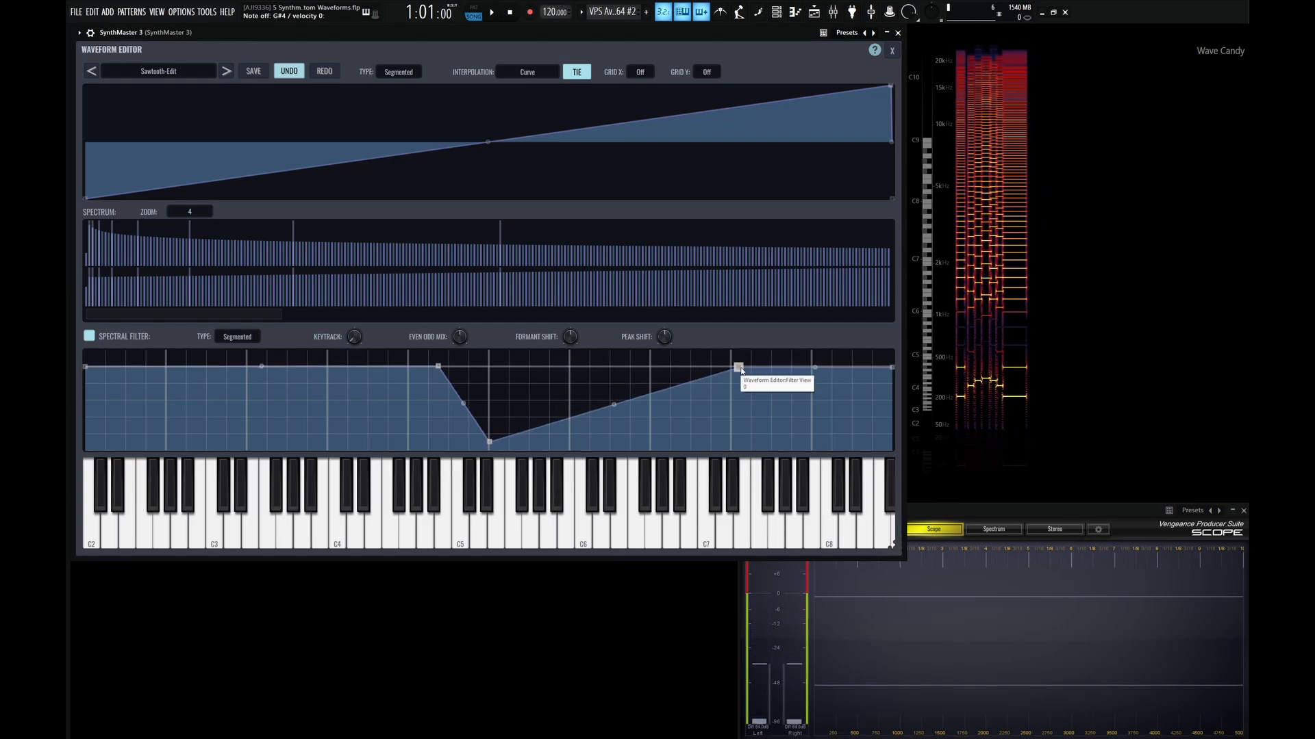
left_click_drag(490, 443, 696, 449)
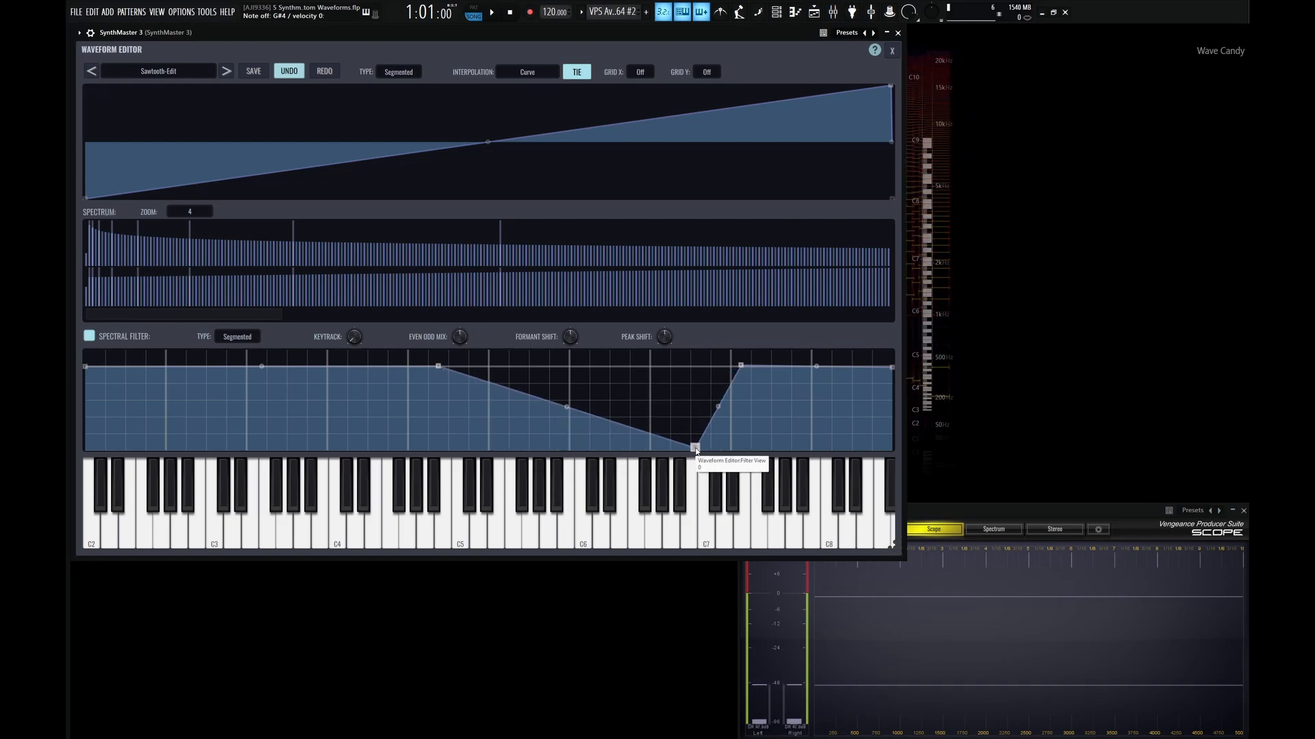
left_click_drag(438, 369, 625, 368)
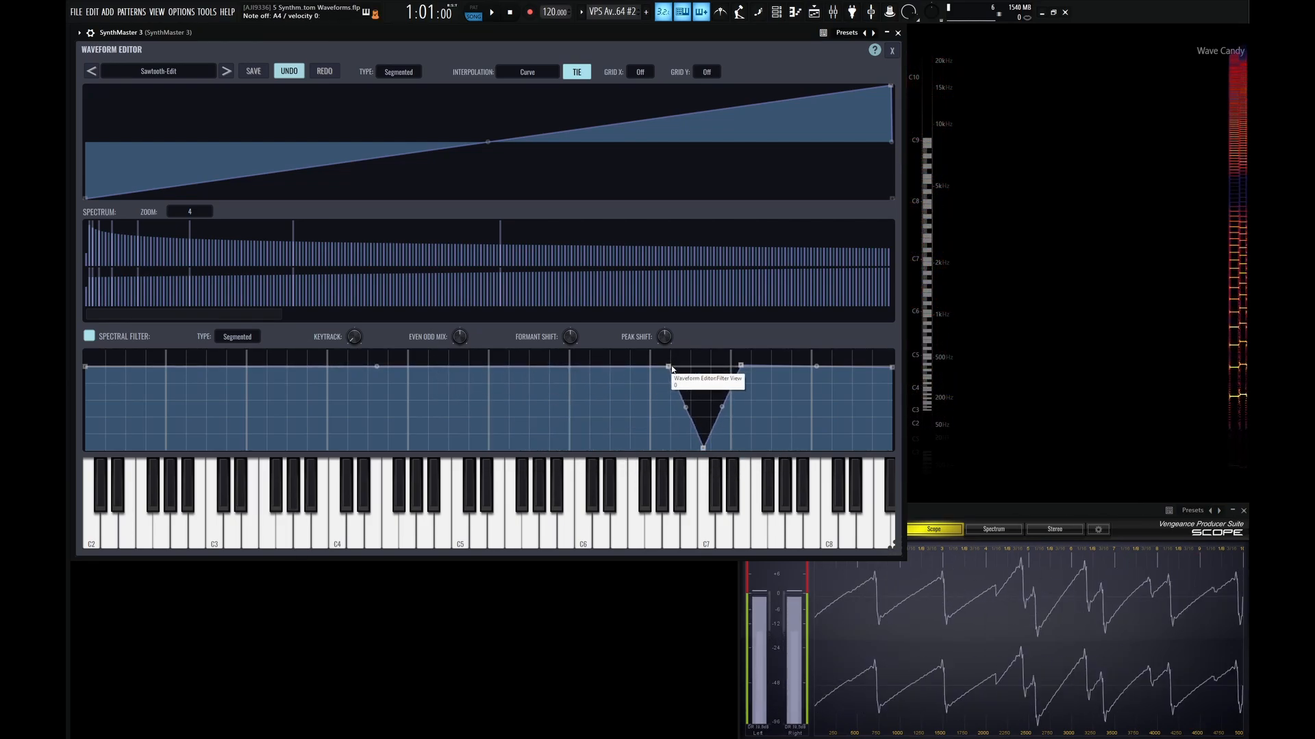
key("F7")
key("F7")
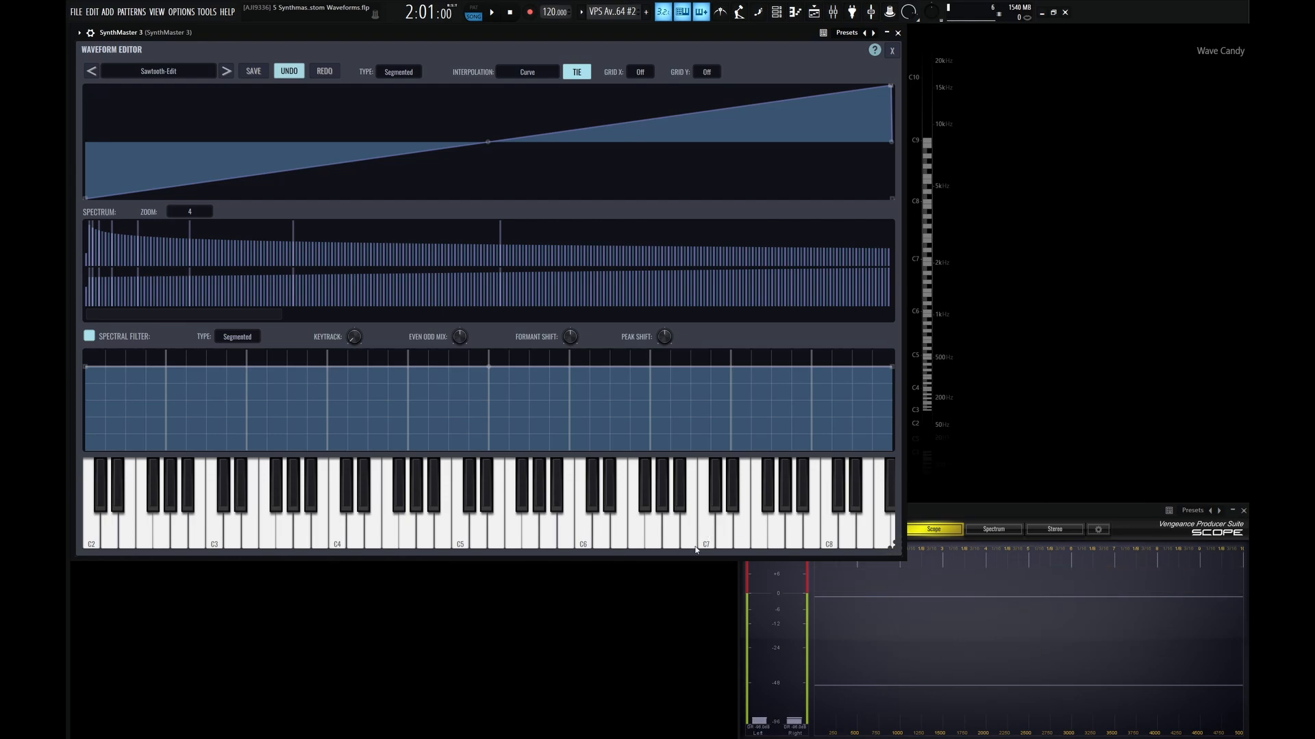
Cut two narrow notches on either side of the point near C7 in the spectral filter, and reset Formant Shift to its default.
key("z")
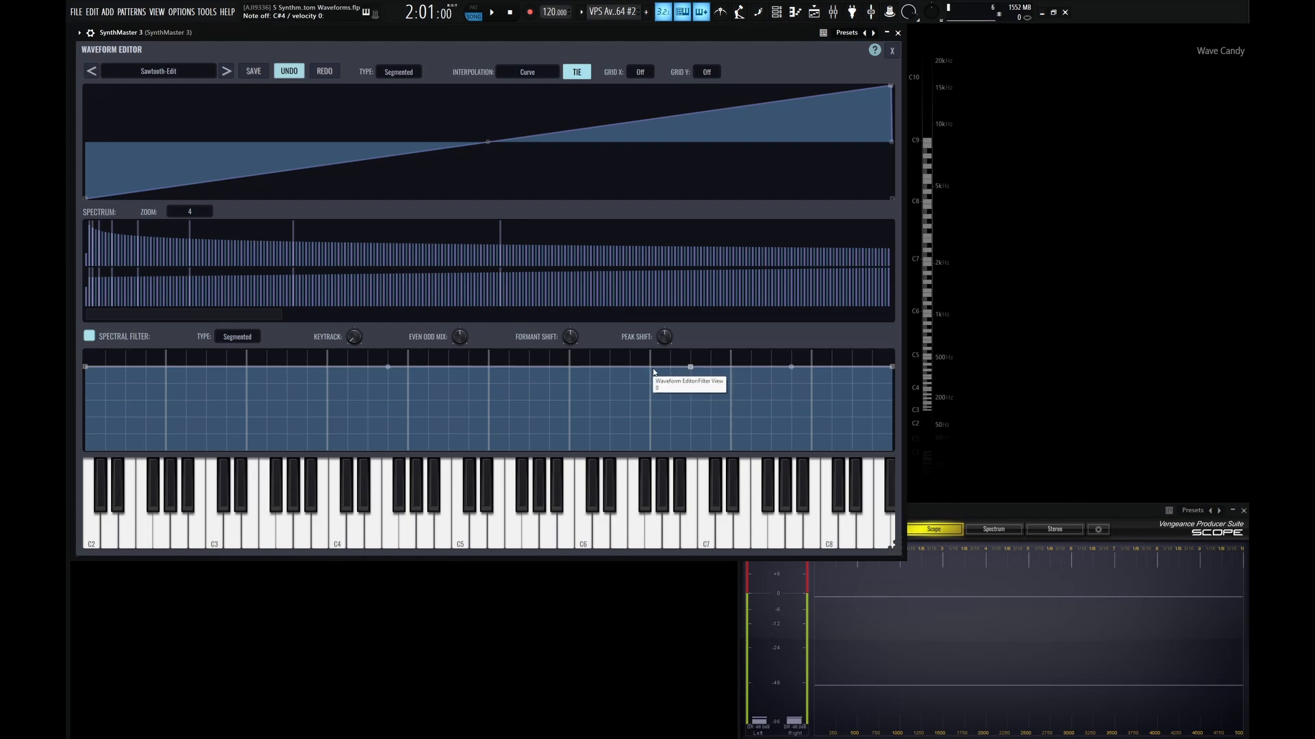
left_click_drag(657, 371, 671, 443)
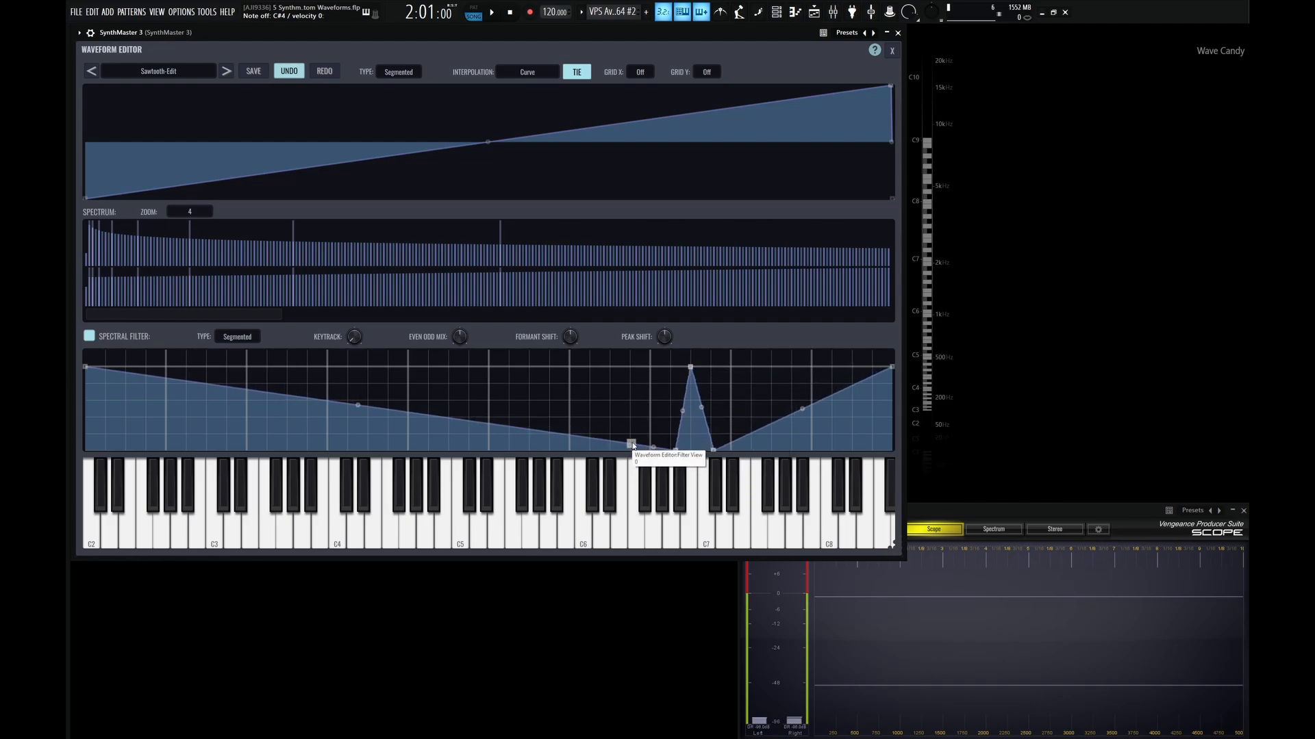
left_click_drag(633, 446, 648, 384)
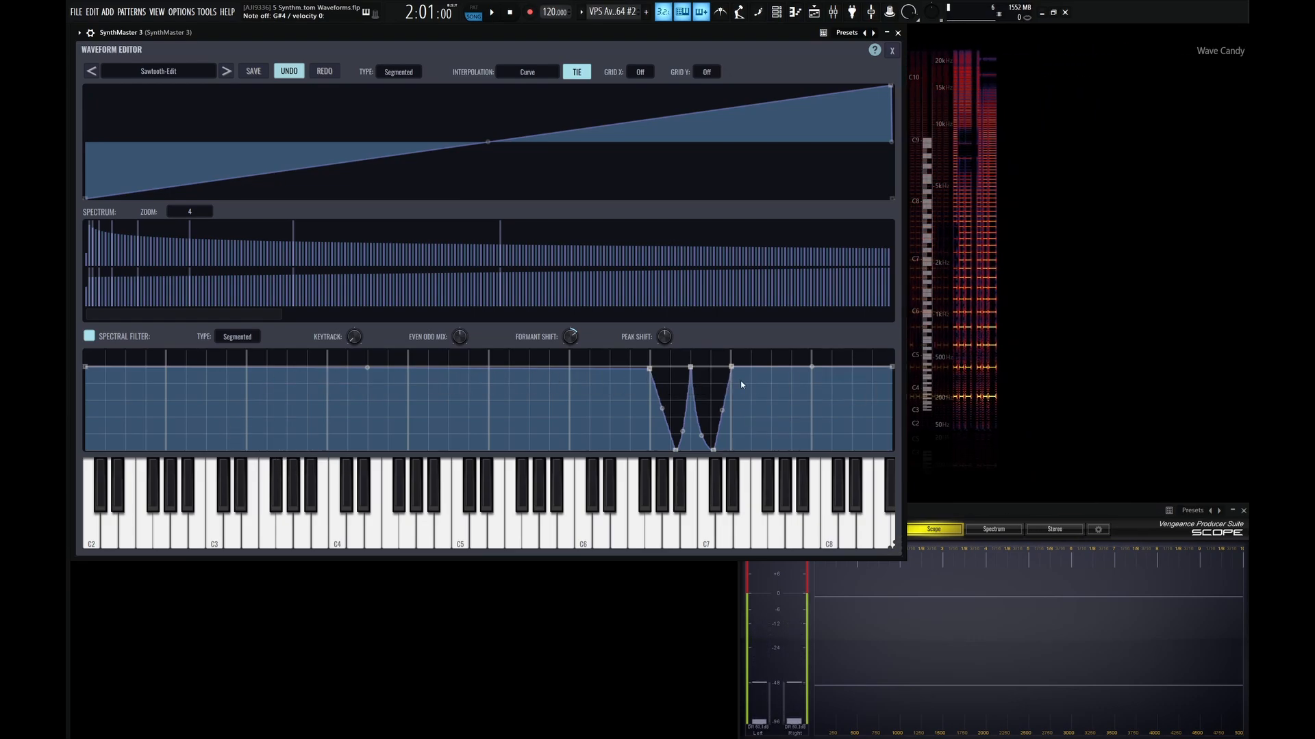
double_click(572, 338)
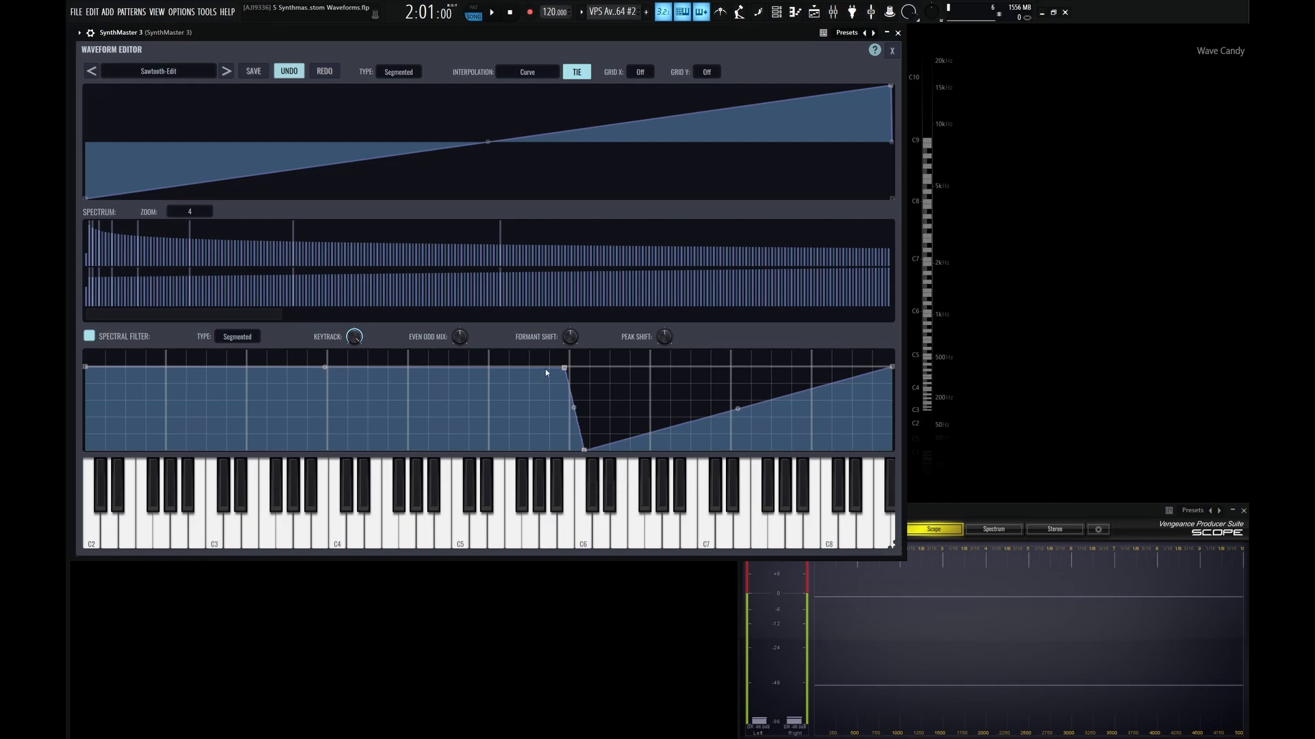
Shape three narrow peaks separated by deep dips between about C5 and C6 in the spectral filter, widening the highest one.
left_click_drag(545, 371, 546, 449)
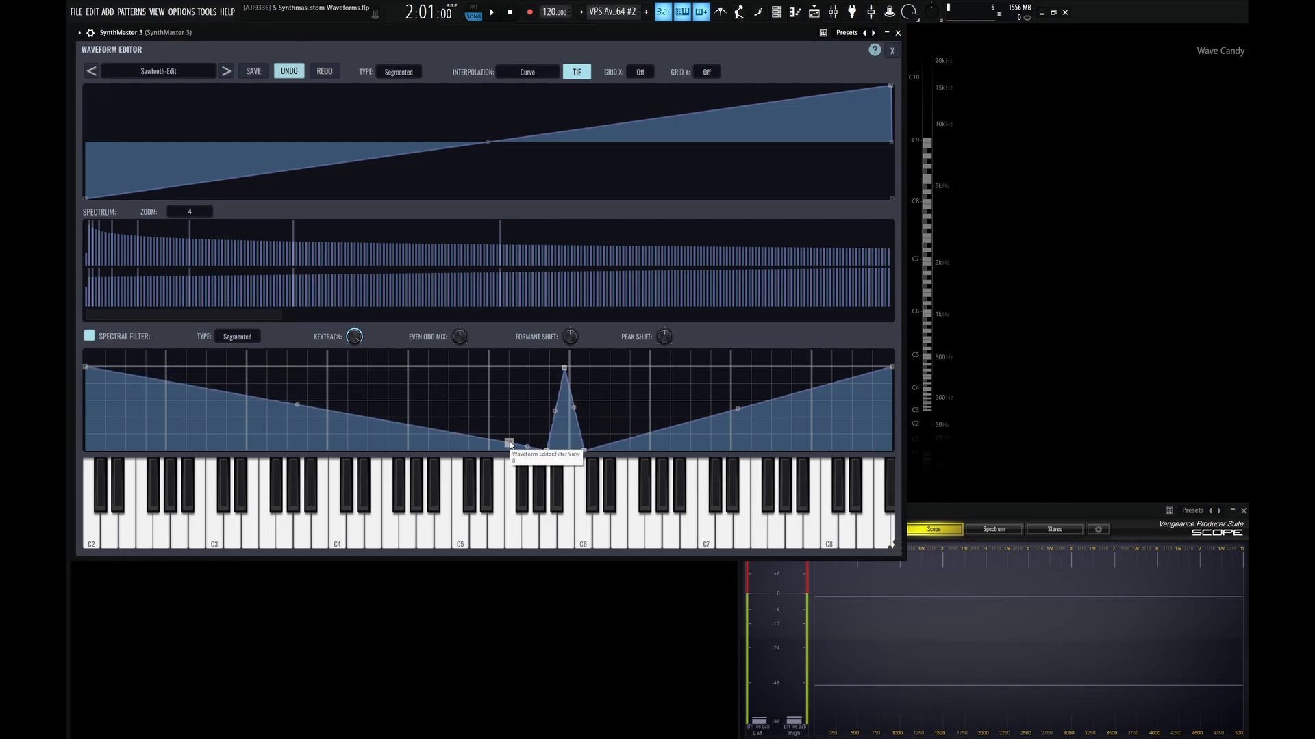
left_click_drag(507, 443, 446, 465)
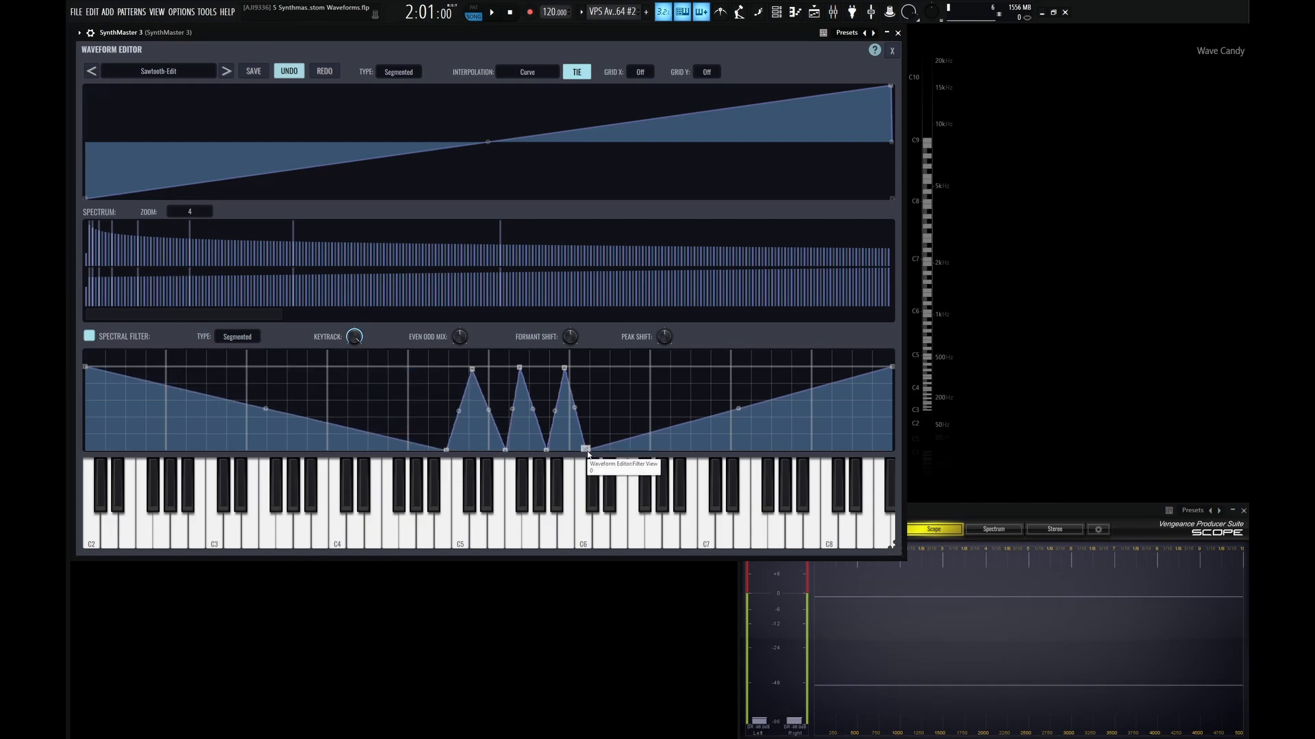
left_click_drag(584, 450, 599, 451)
left_click_drag(564, 368, 574, 368)
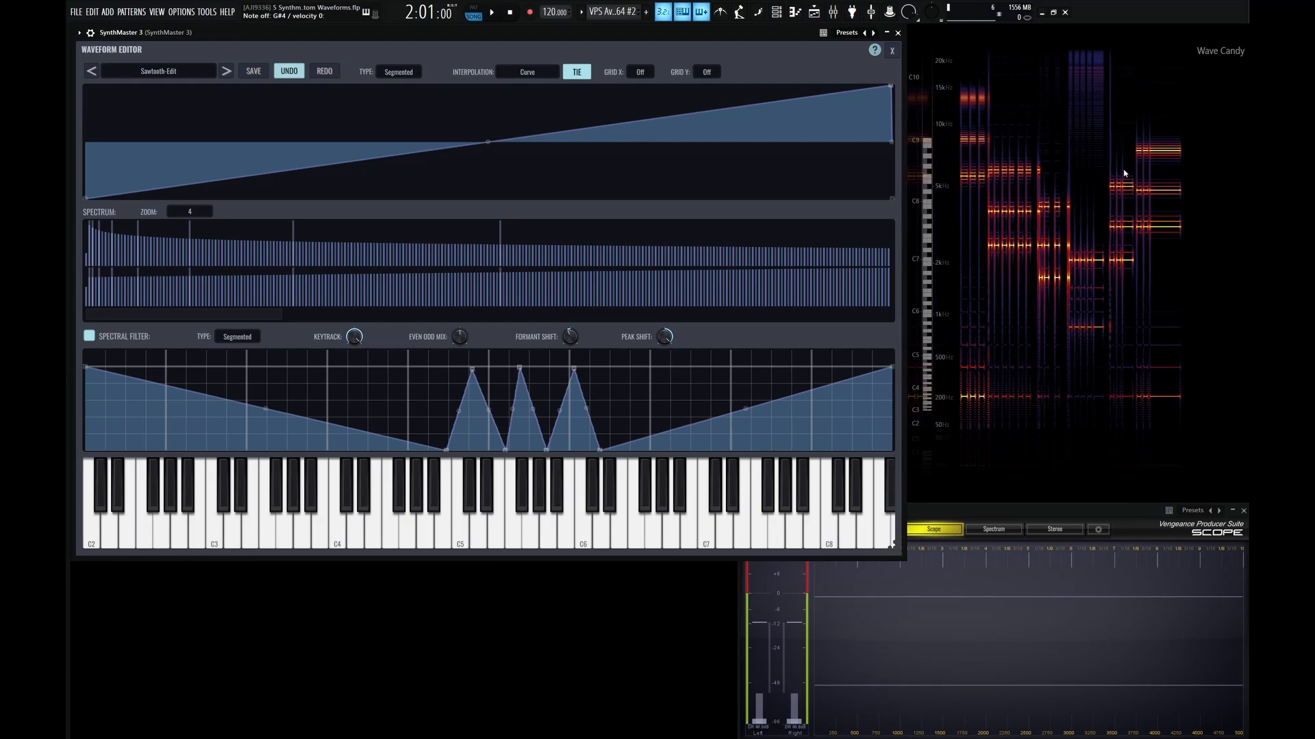
mouse_move(666, 339)
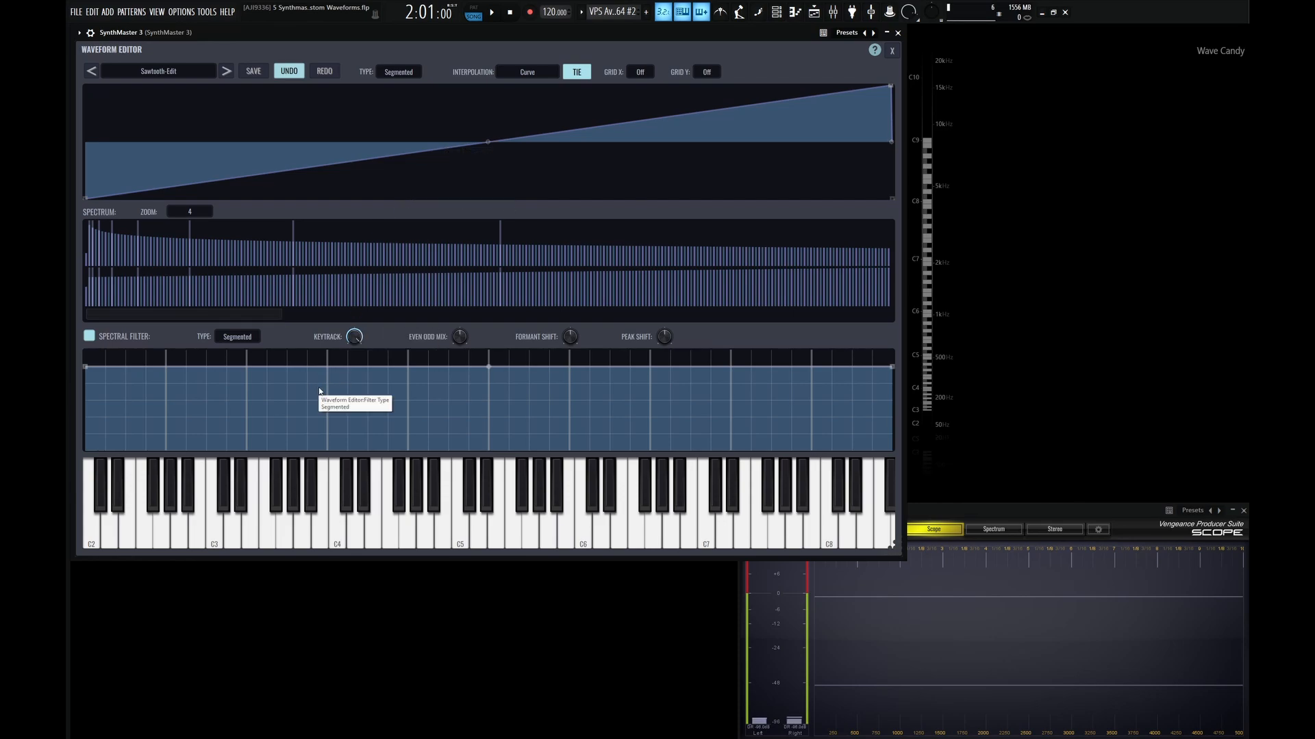
Change the spectral filter type to Freehand and draw irregular peaks and dips from about C3 to just past C7.
left_click(237, 337)
left_click(254, 368)
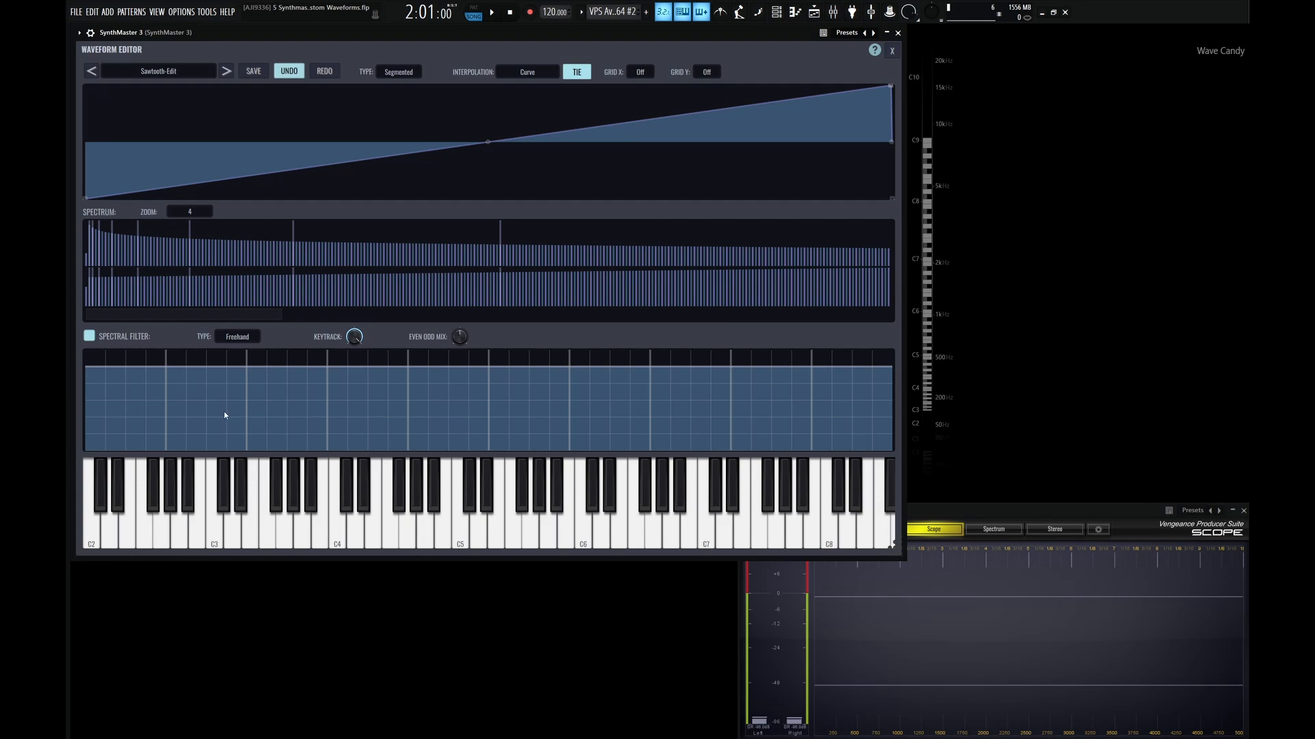
mouse_move(224, 395)
left_mouse_down()
mouse_move(364, 387)
mouse_move(521, 416)
mouse_move(580, 372)
mouse_move(631, 433)
mouse_move(733, 376)
left_mouse_up()
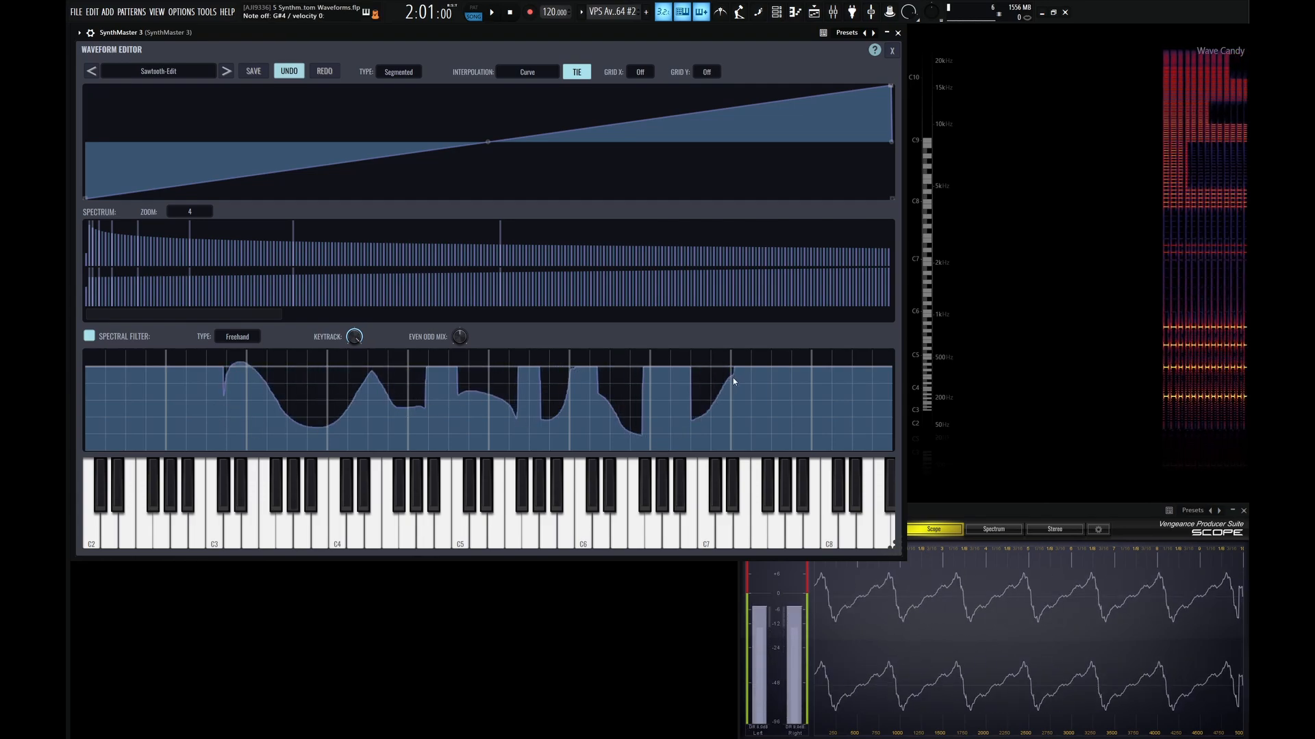
mouse_move(305, 377)
left_mouse_down()
mouse_move(231, 414)
mouse_move(418, 396)
mouse_move(483, 415)
mouse_move(607, 403)
mouse_move(704, 364)
mouse_move(746, 433)
left_mouse_up()
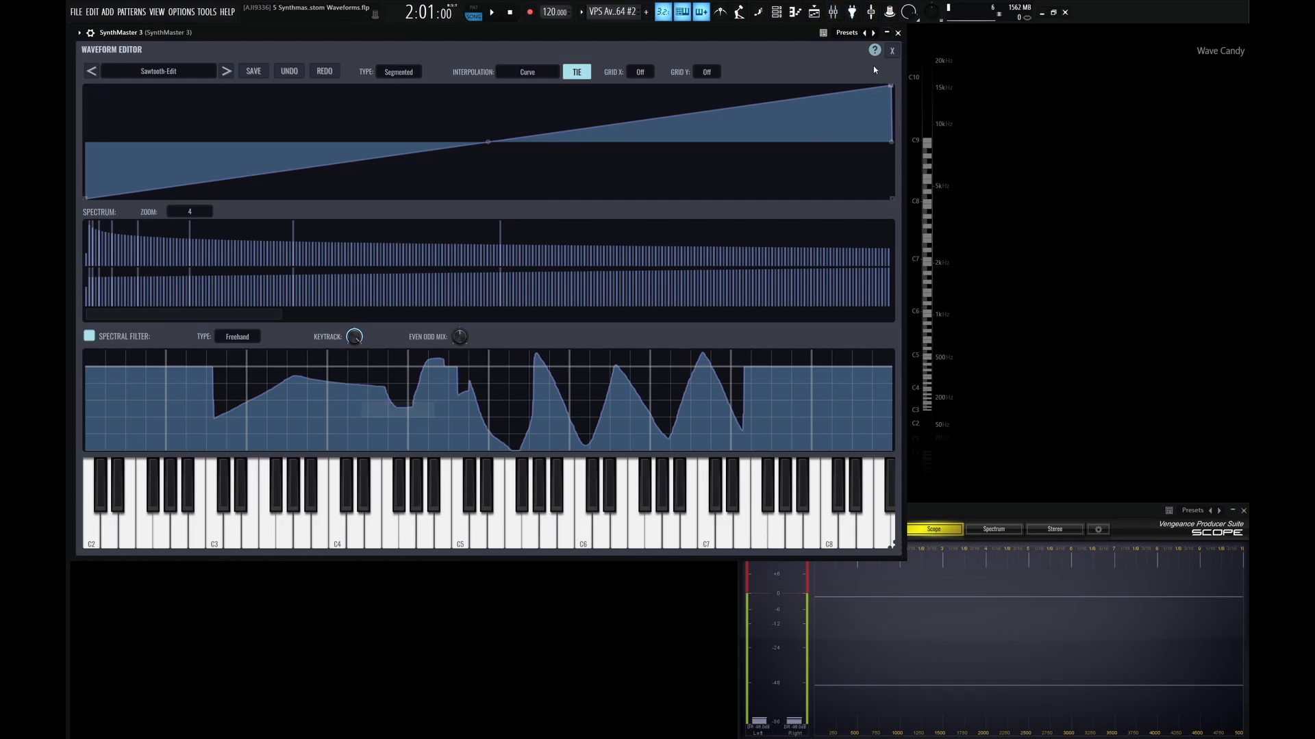
Return to the main synth view, briefly reopen the editor from Osc 1's custom waveform, and check the options for creating a new waveform.
left_click(892, 52)
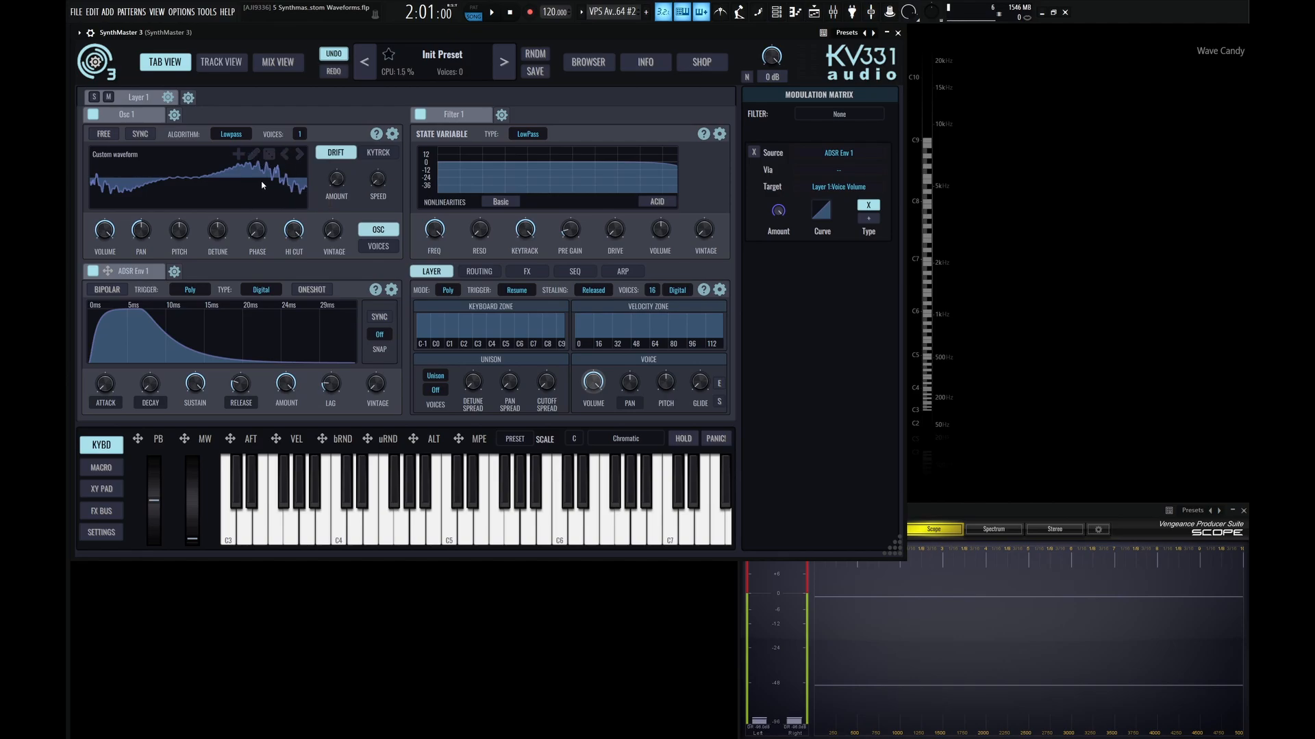
left_click(254, 155)
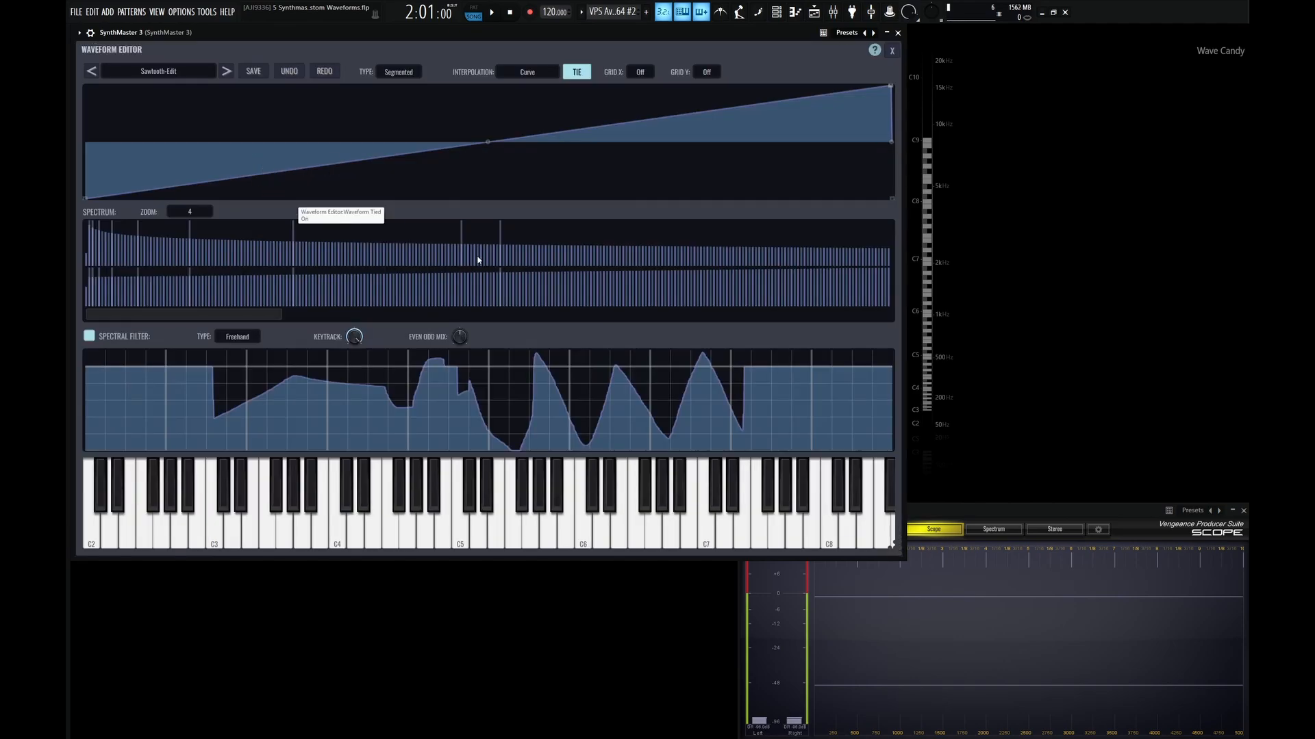
left_click(892, 53)
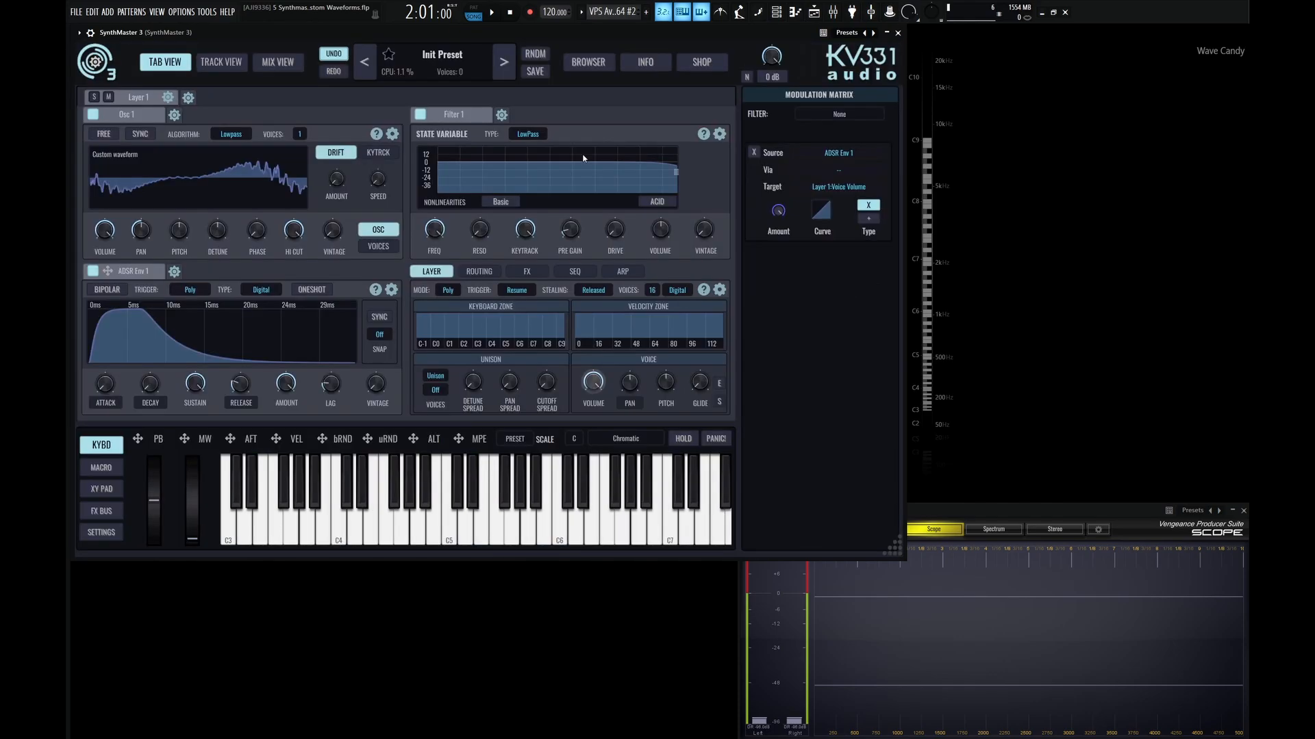
left_click(250, 157)
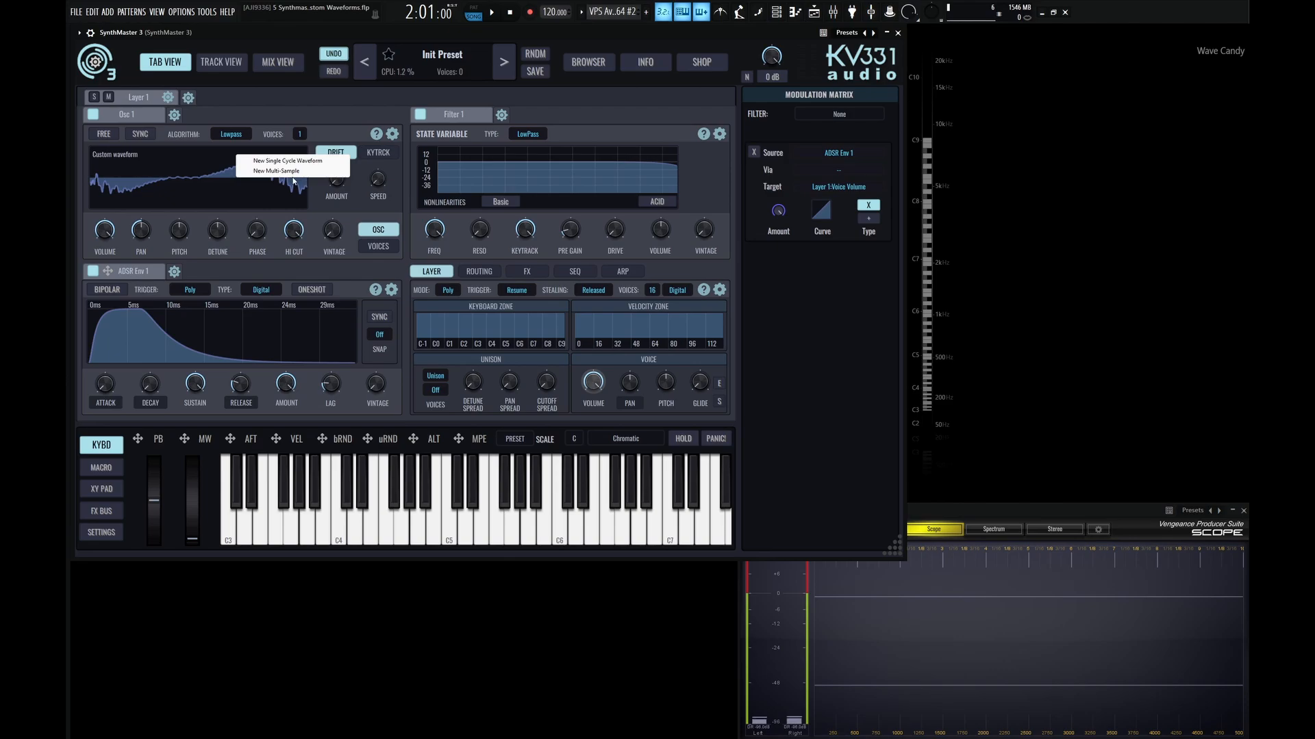
left_click(288, 112)
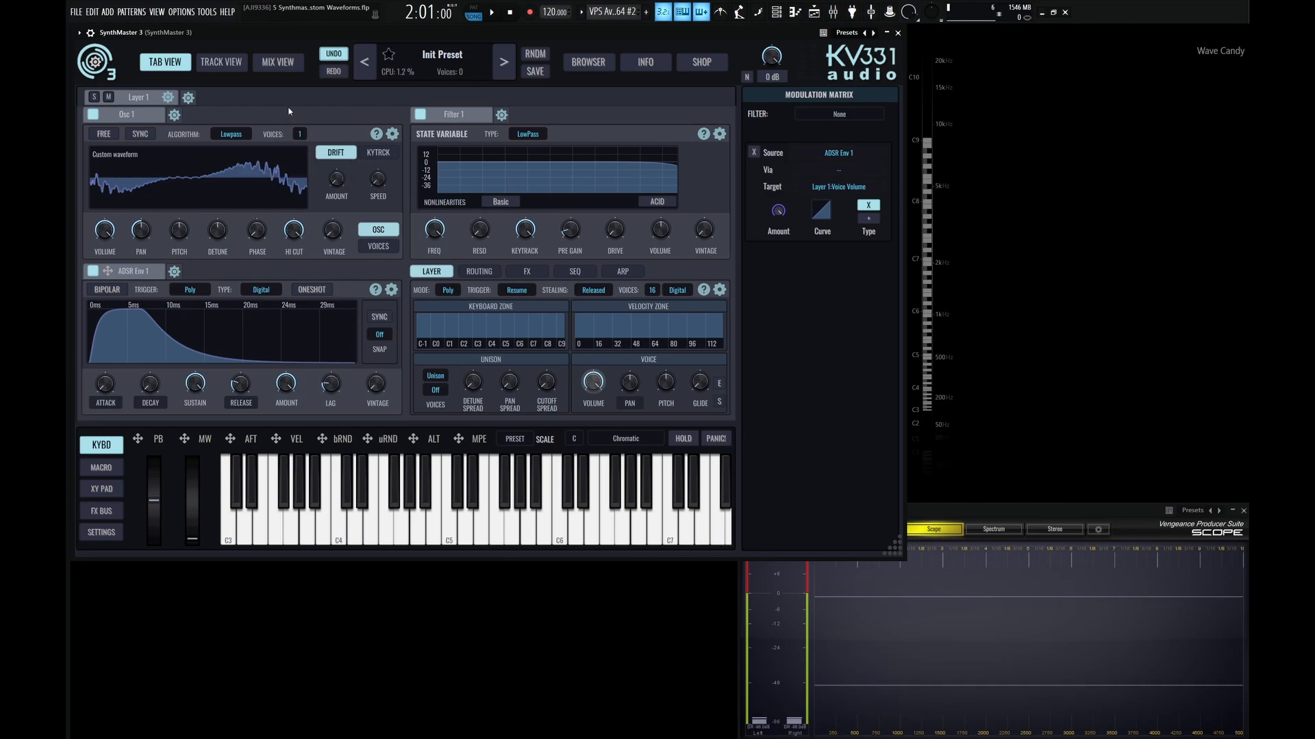